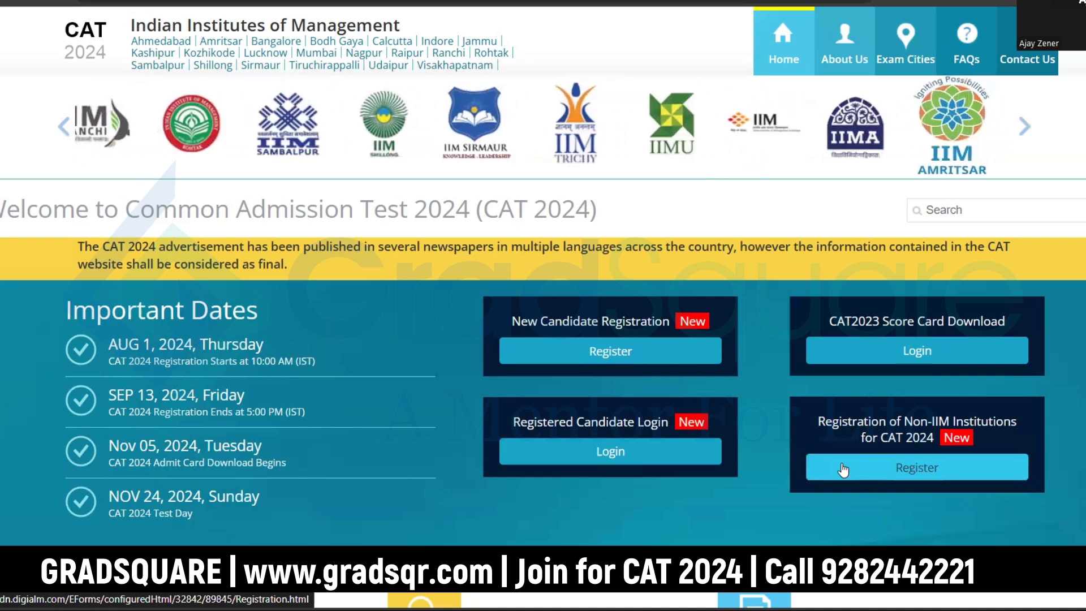
scroll(832, 479, down, 1)
scroll(831, 478, down, 7)
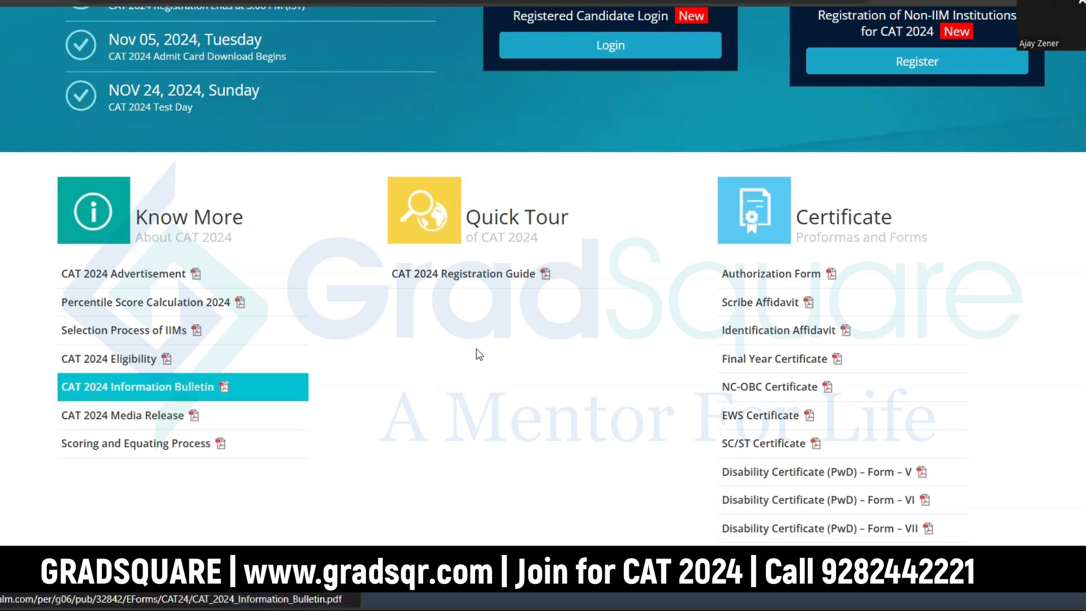
scroll(516, 333, up, 5)
Step: Start a new candidate registration, highlight the browser compatibility note, and close the Instructions notice
click(590, 274)
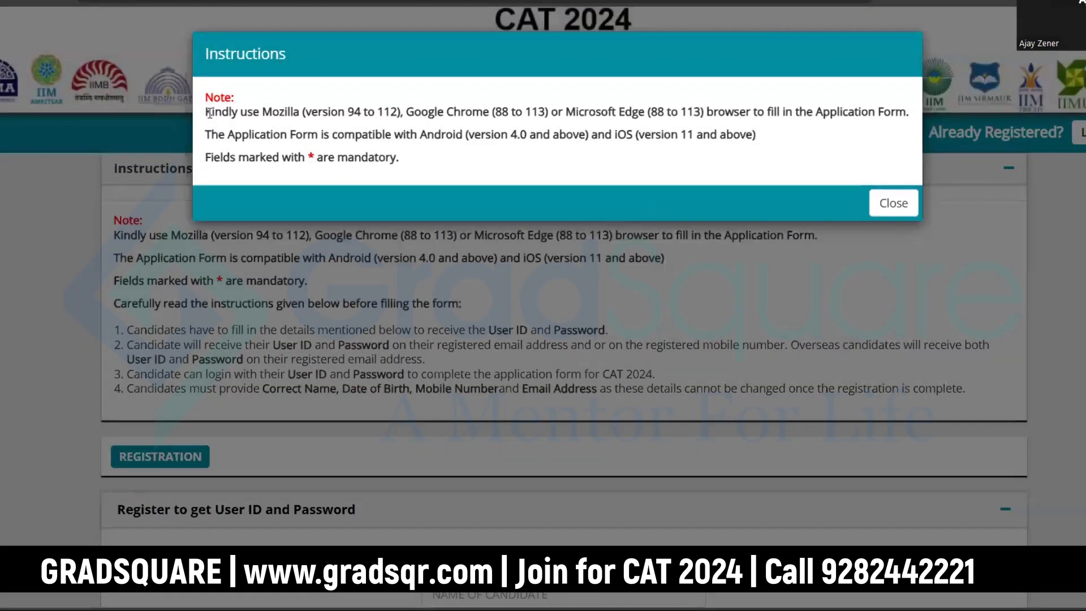
drag(207, 111, 770, 164)
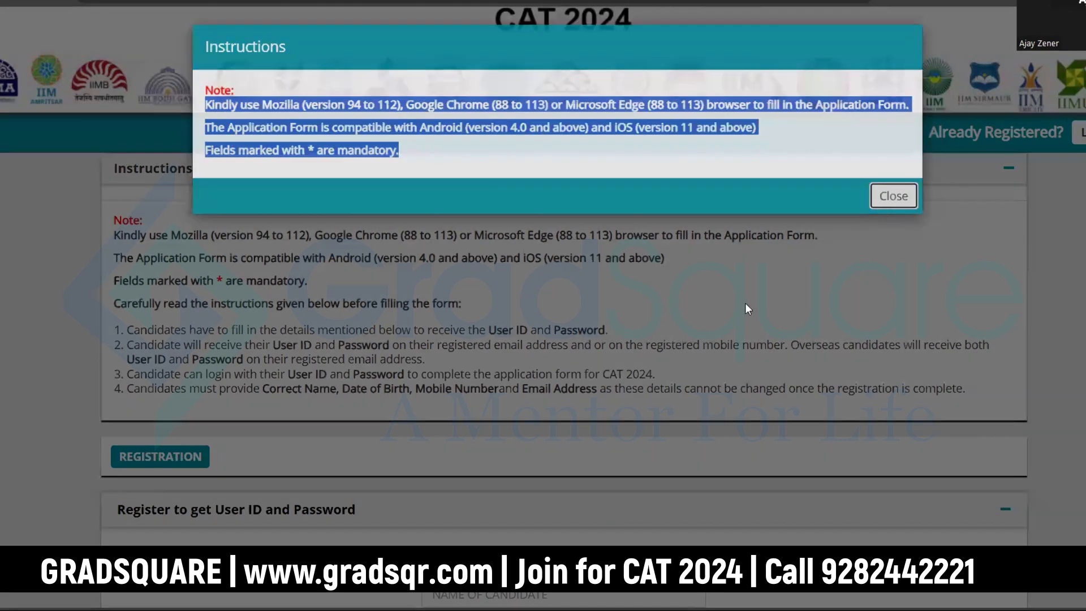
click(884, 205)
click(888, 286)
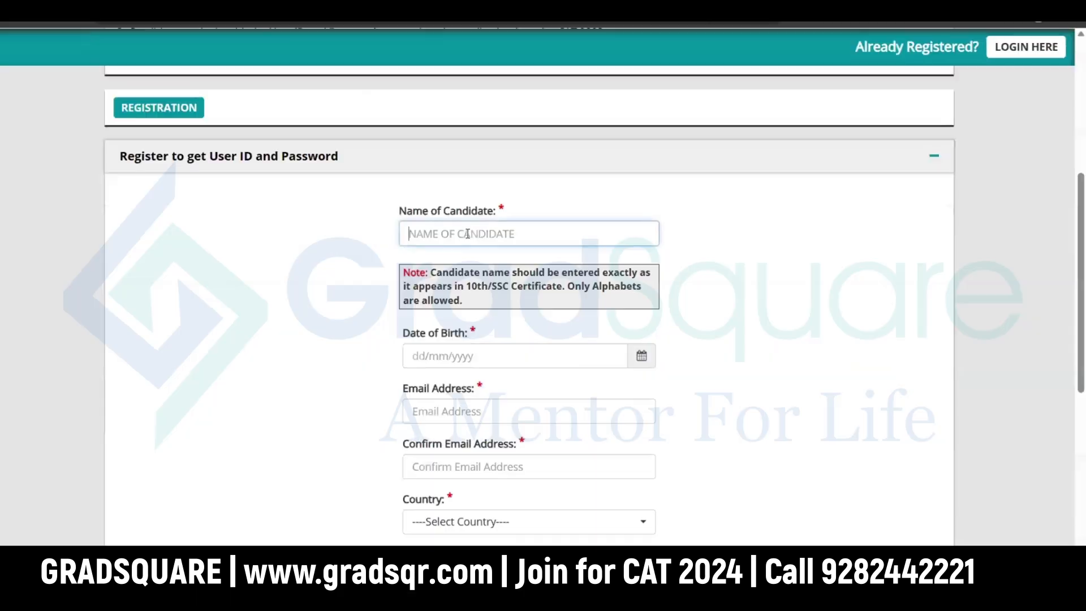
click(599, 361)
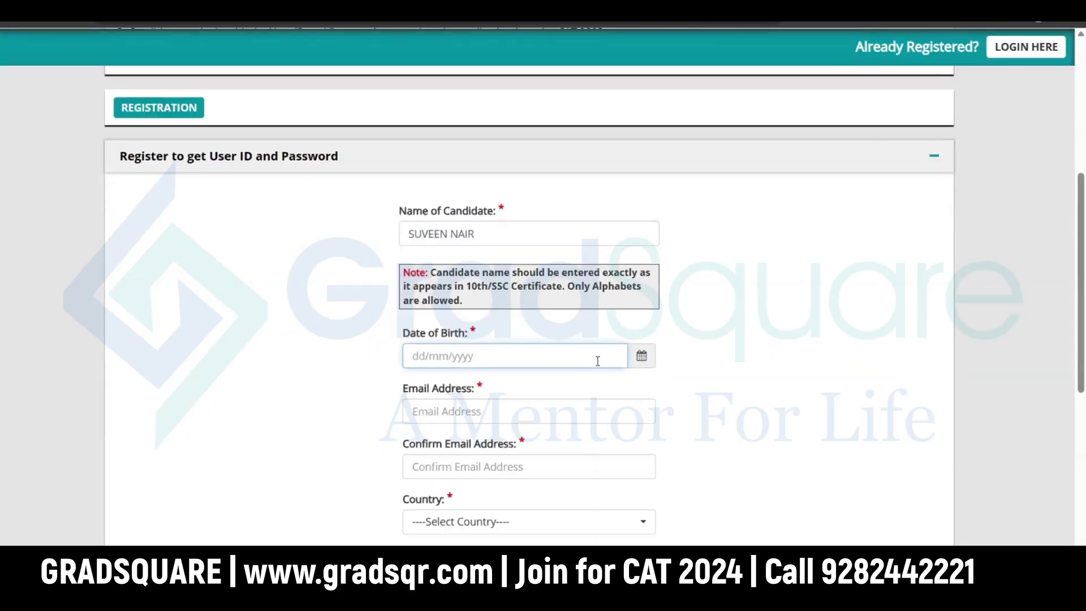
click(478, 147)
click(456, 204)
click(525, 246)
click(457, 235)
Step: Enter the candidate's e-mail address and type it again to confirm
click(523, 411)
key(Tab)
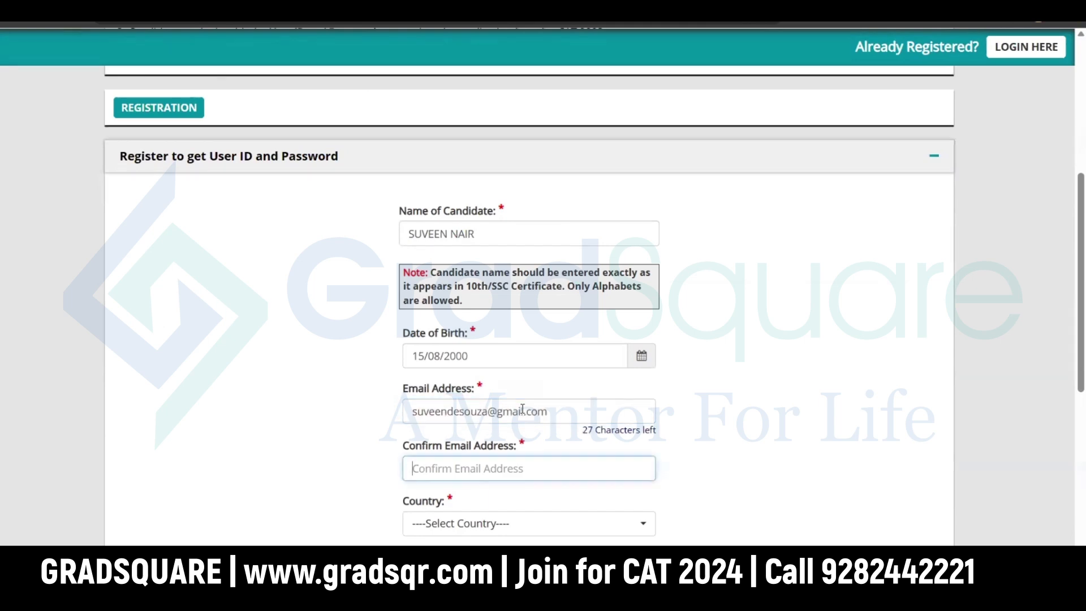
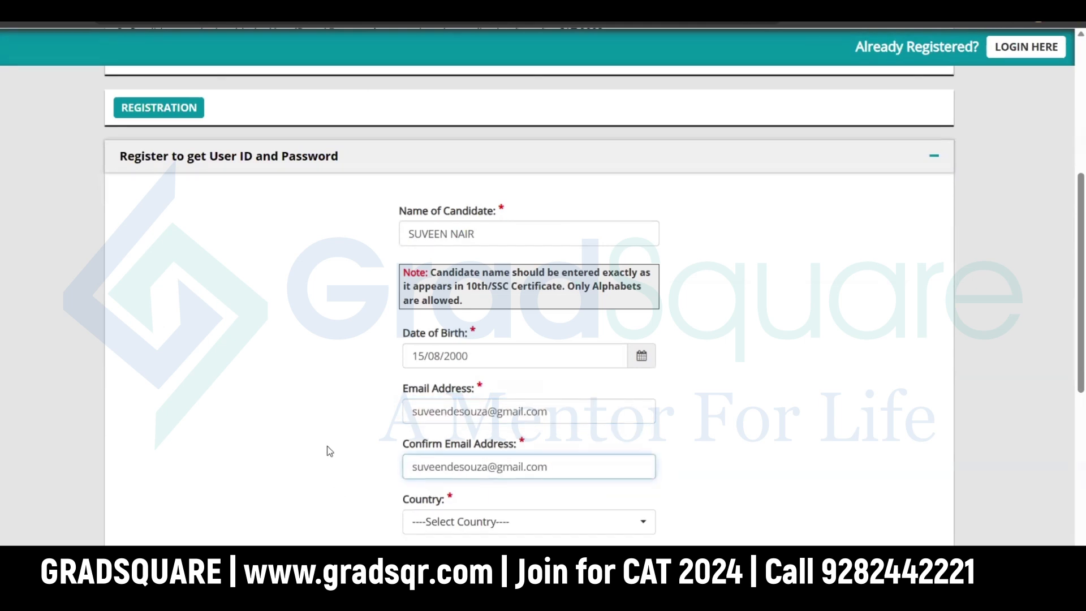
Step: Choose India as the country and enter the mobile number and its confirmation
click(329, 451)
scroll(358, 449, down, 4)
click(490, 279)
click(490, 316)
click(627, 322)
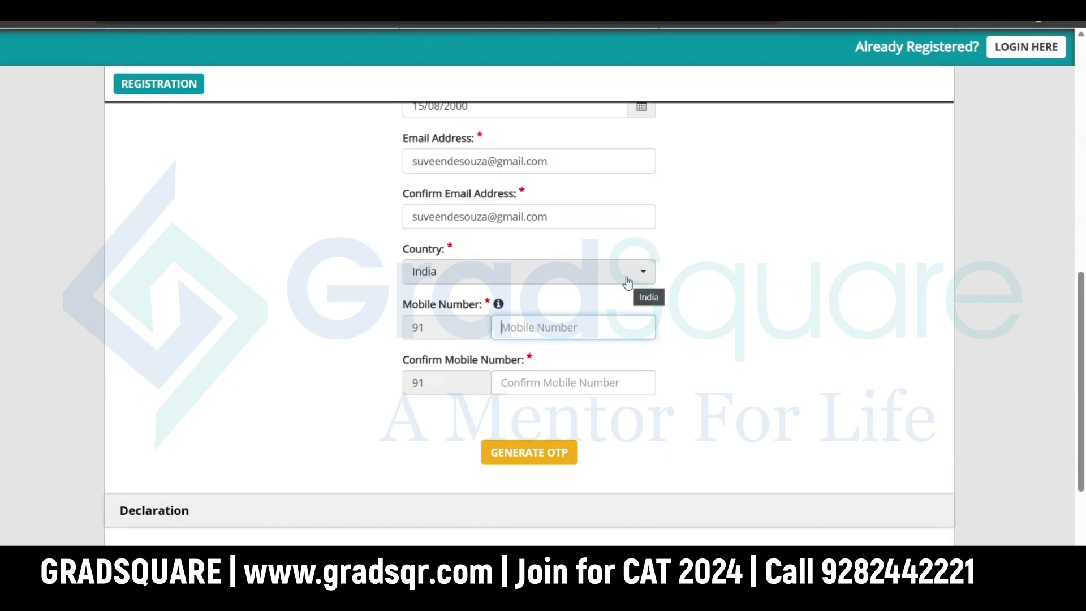
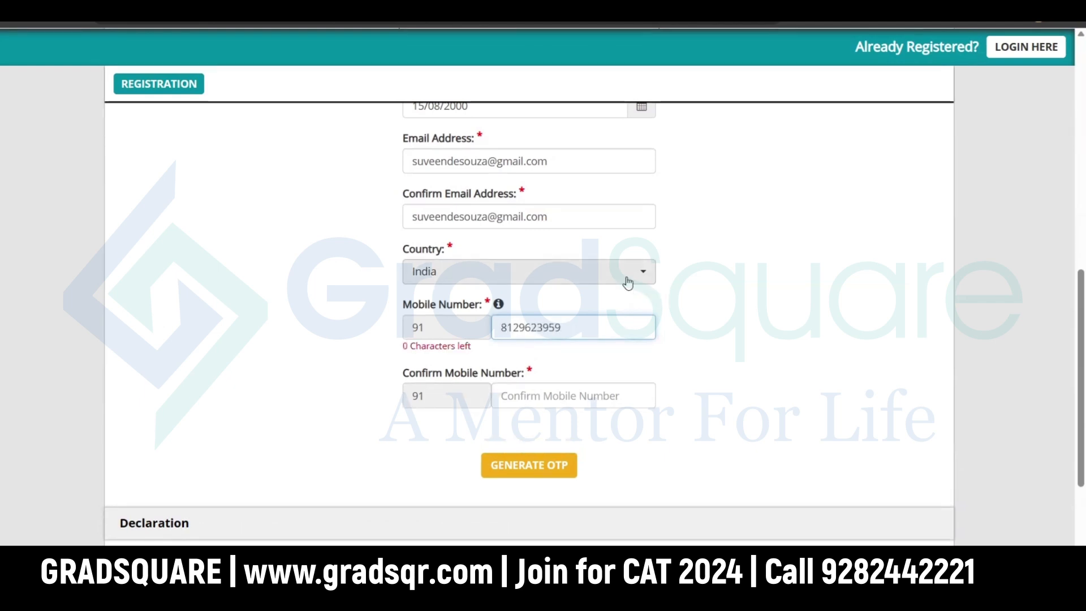
click(558, 396)
key(Tab)
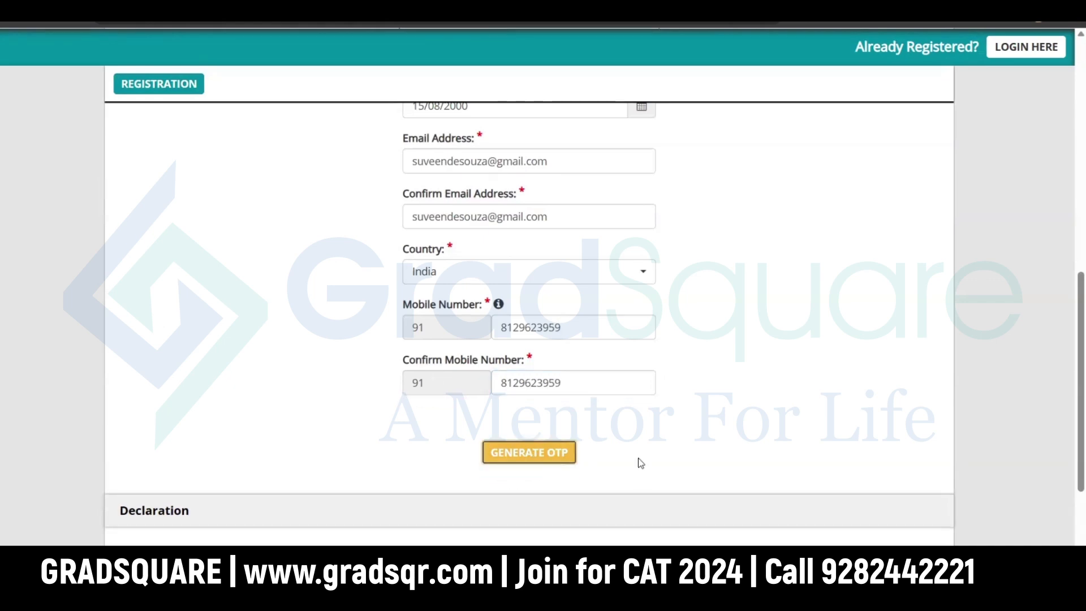
Step: Agree to the declaration, enter the captcha text, and reverify the registration details
scroll(639, 458, down, 3)
click(132, 430)
click(856, 430)
text(hvhe5ni)
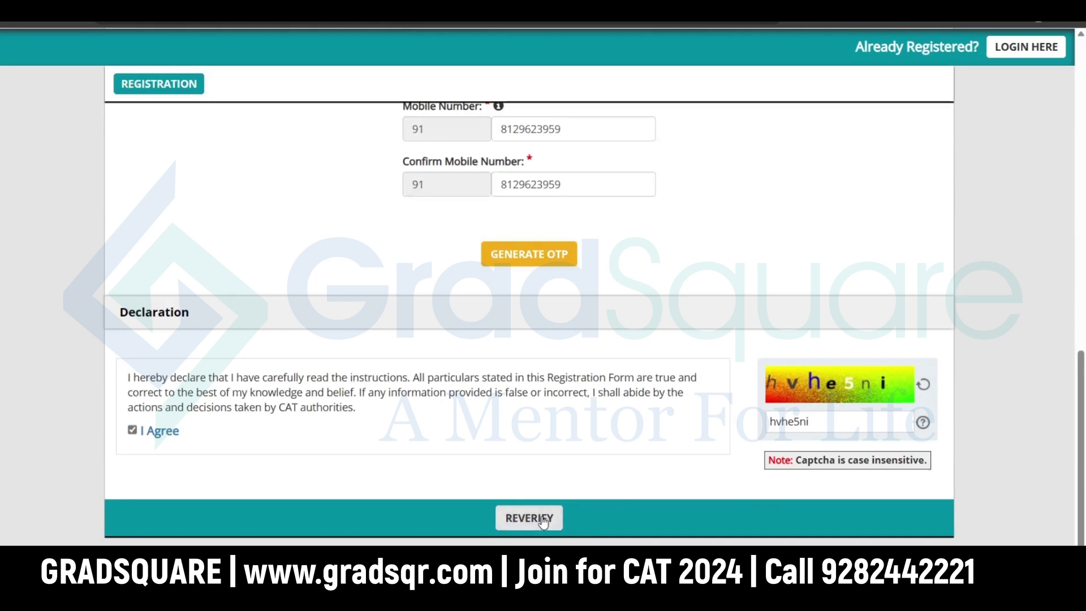
click(542, 519)
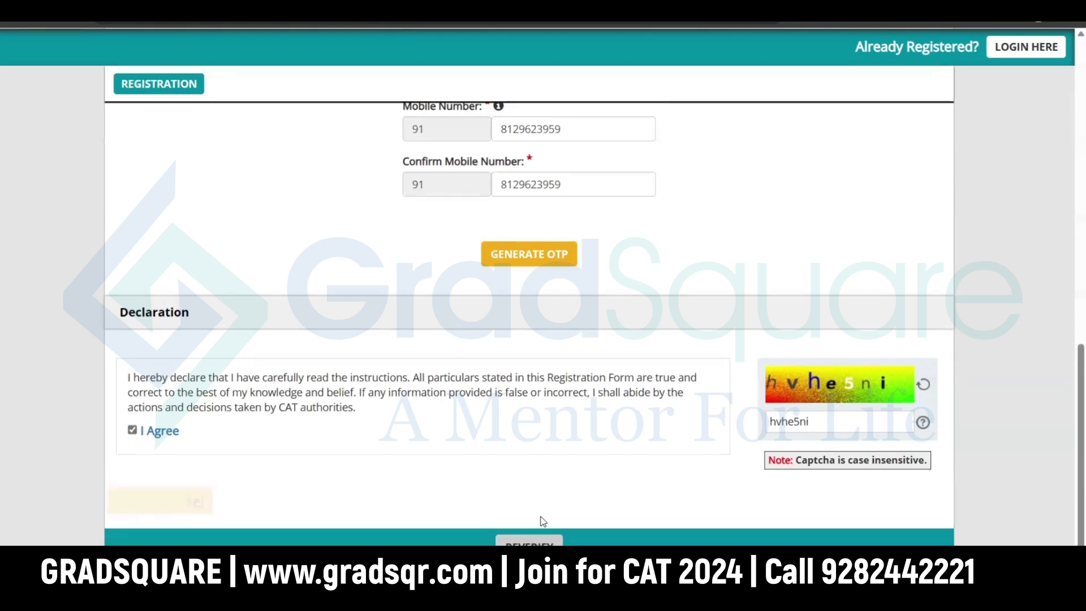
Step: Tick the verification boxes for name, date of birth, country, mobile and e-mail, then submit
scroll(654, 509, down, 4)
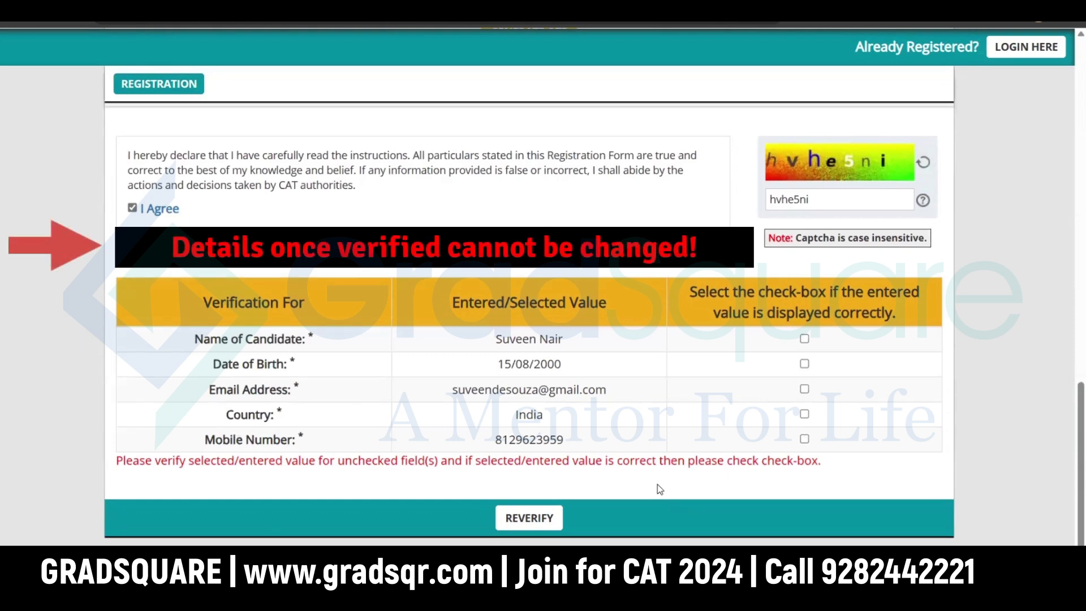
click(804, 340)
click(804, 365)
click(804, 414)
click(804, 439)
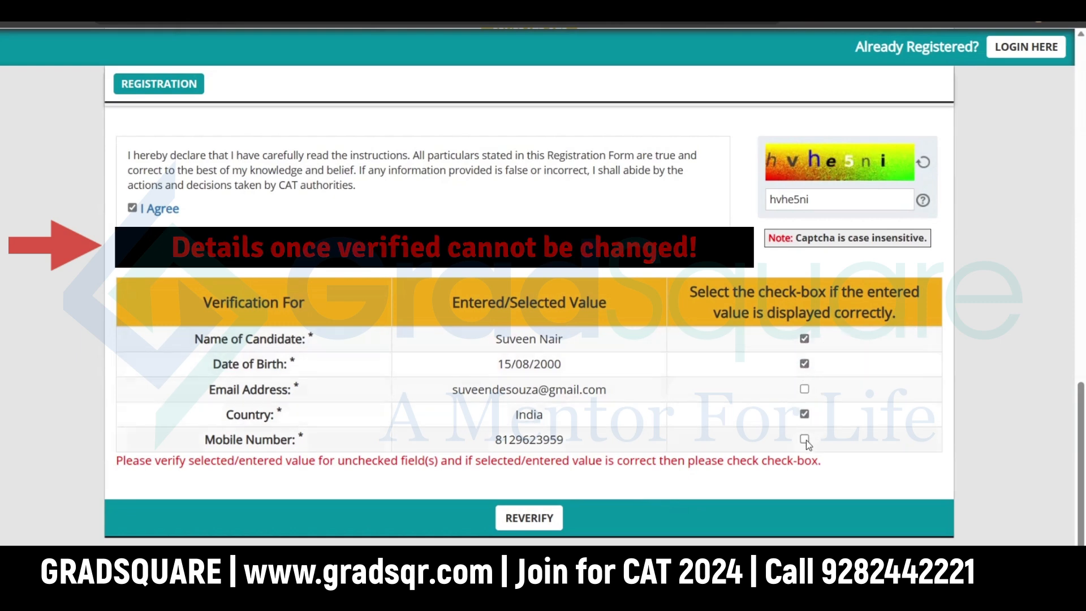
click(805, 390)
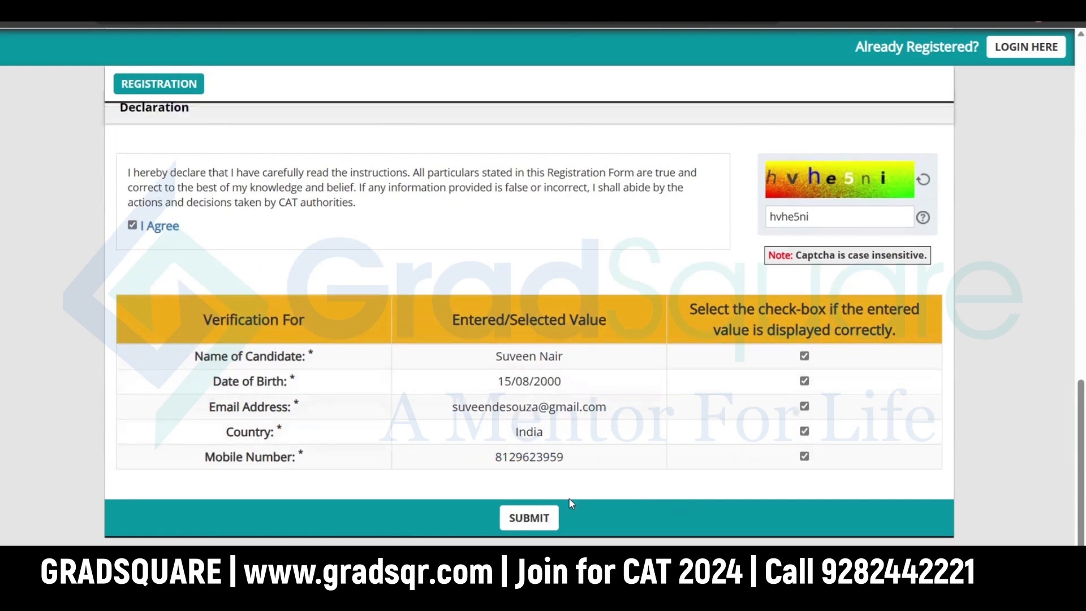
click(534, 520)
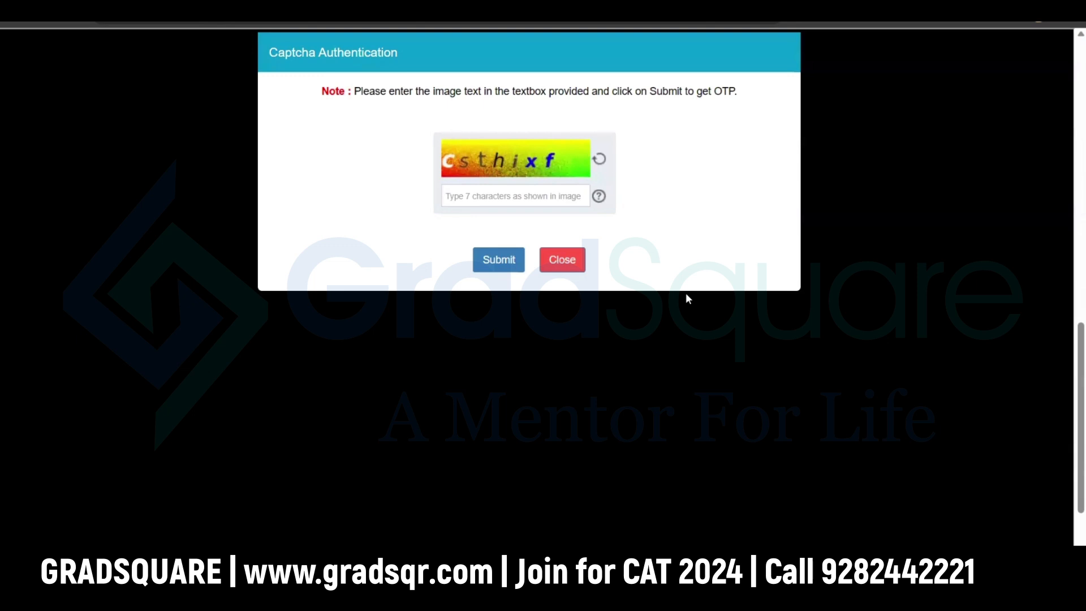
Step: Enter the captcha characters in Captcha Authentication and submit to request the OTPs
click(526, 197)
text(csthixf)
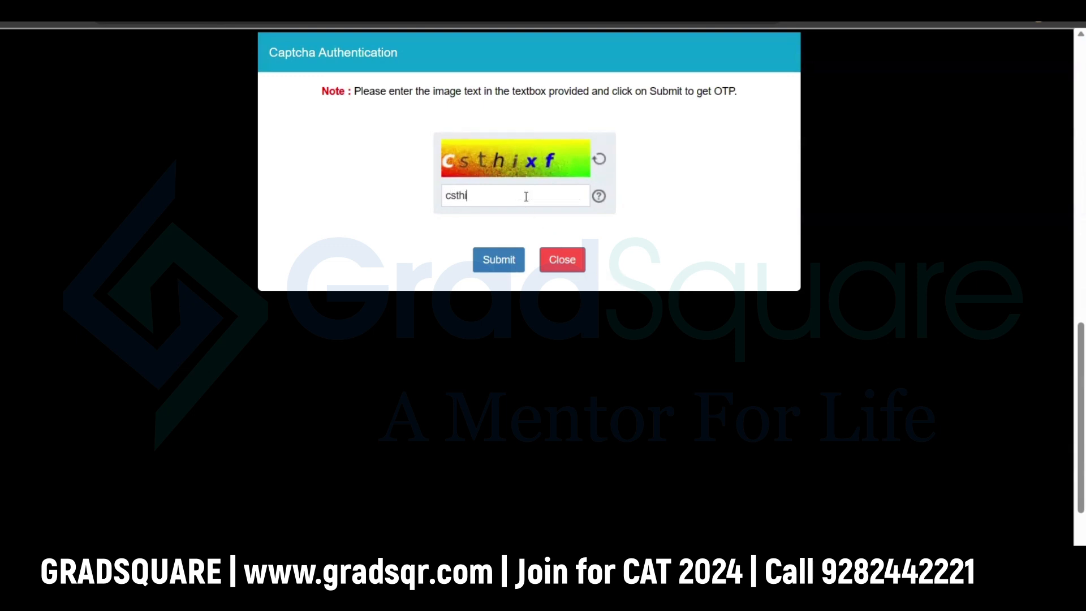
click(507, 262)
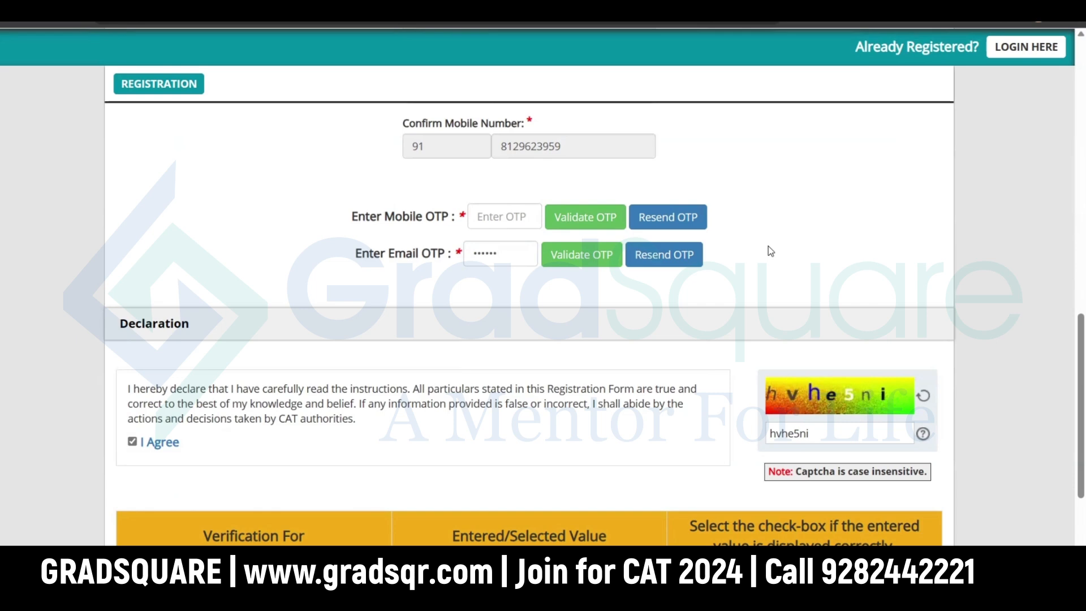
Step: Validate the mobile OTP, dismiss both OTP success alerts, and submit the registration
click(513, 219)
text(••••••)
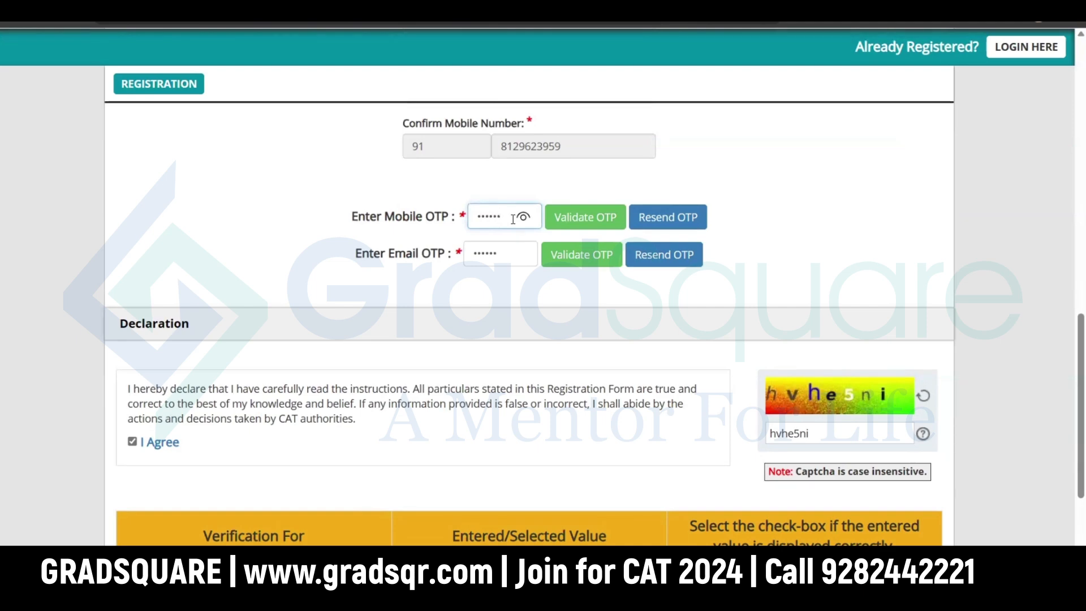
click(582, 222)
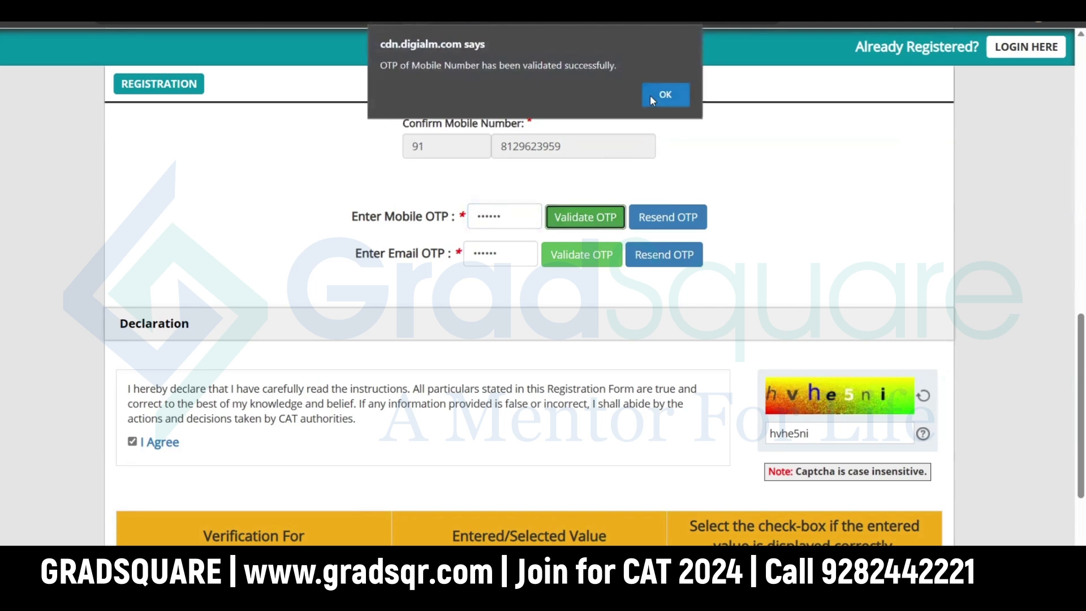
click(650, 95)
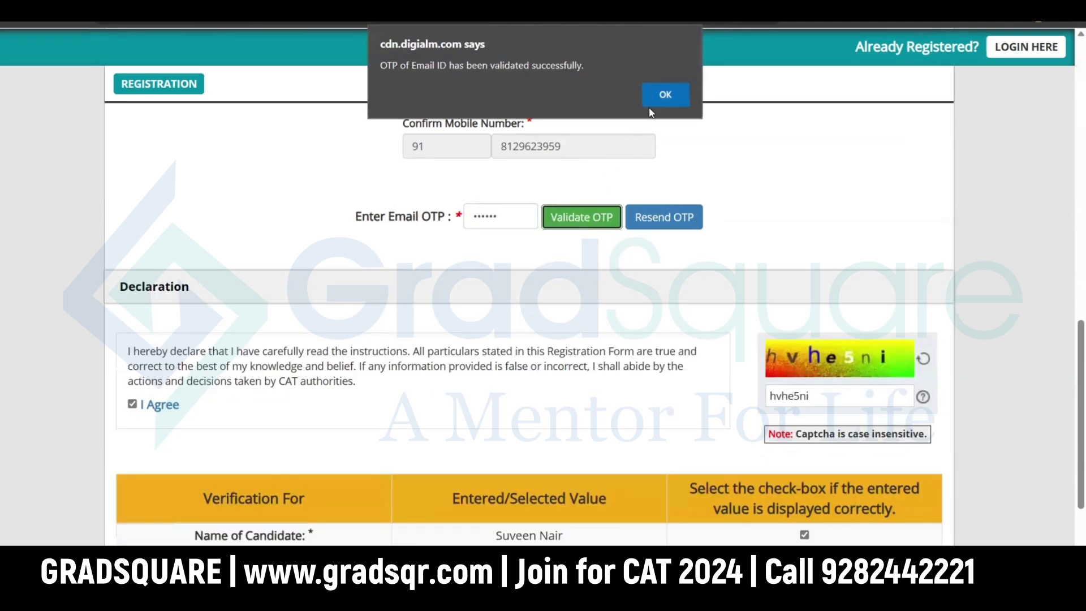
click(658, 97)
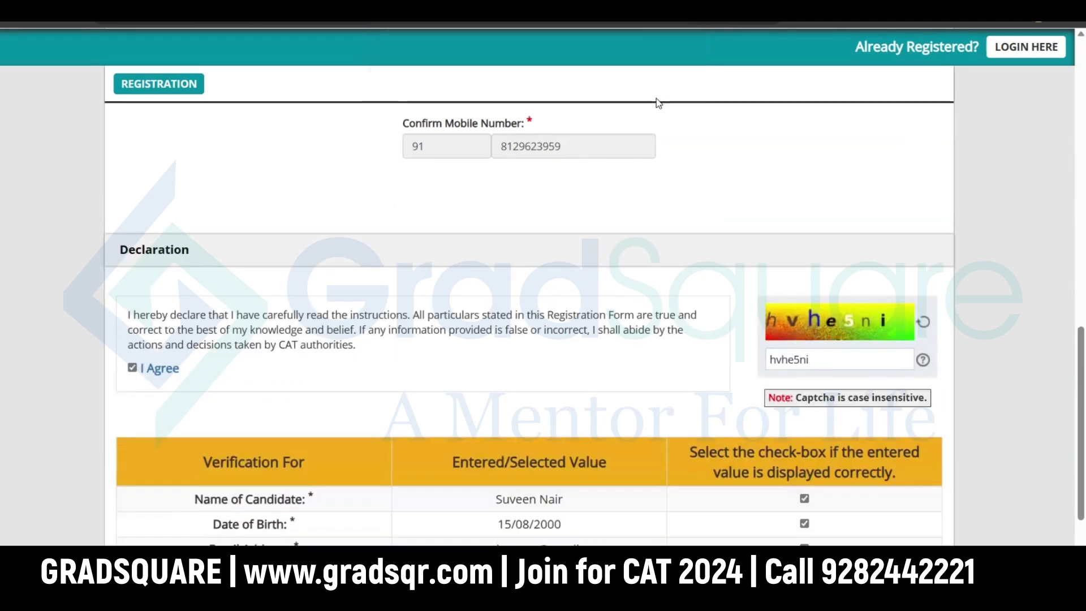
scroll(715, 317, down, 3)
click(535, 524)
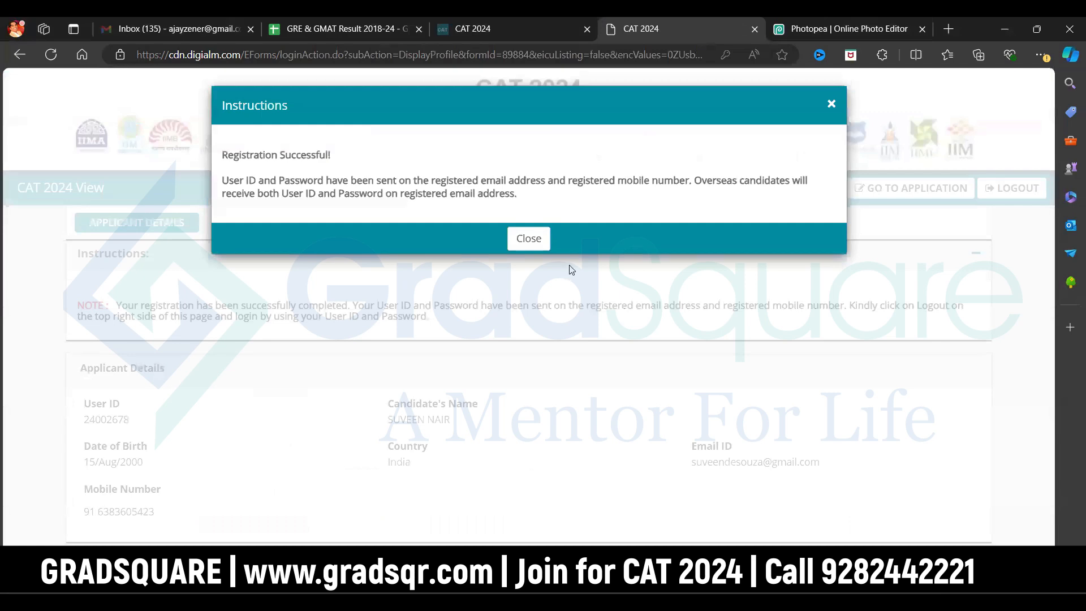
Step: Close the registration success message and enter the User ID and password on Candidate Login
click(529, 239)
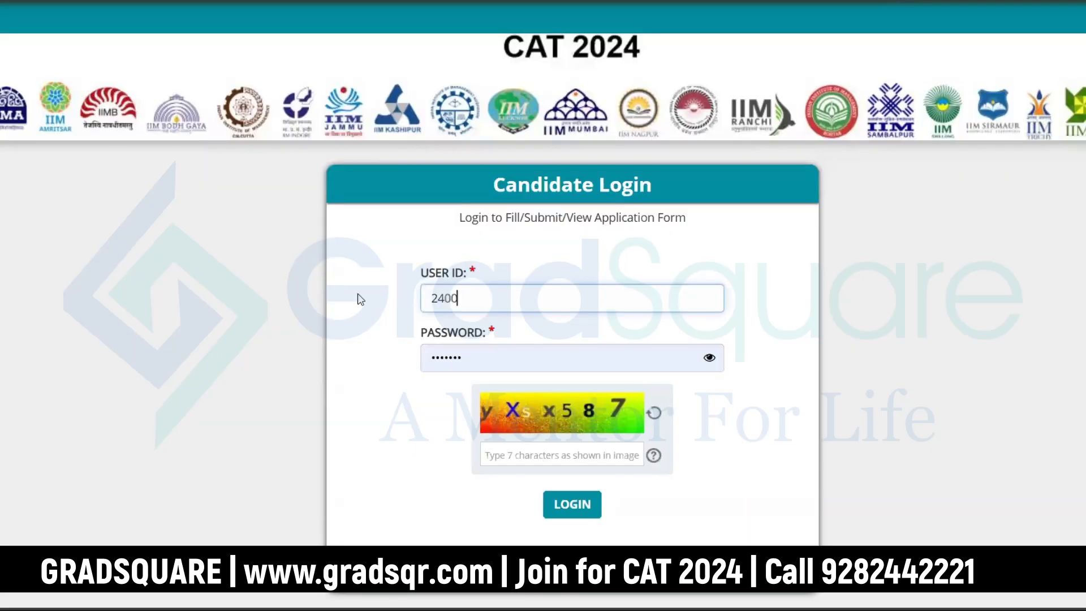
key(Tab)
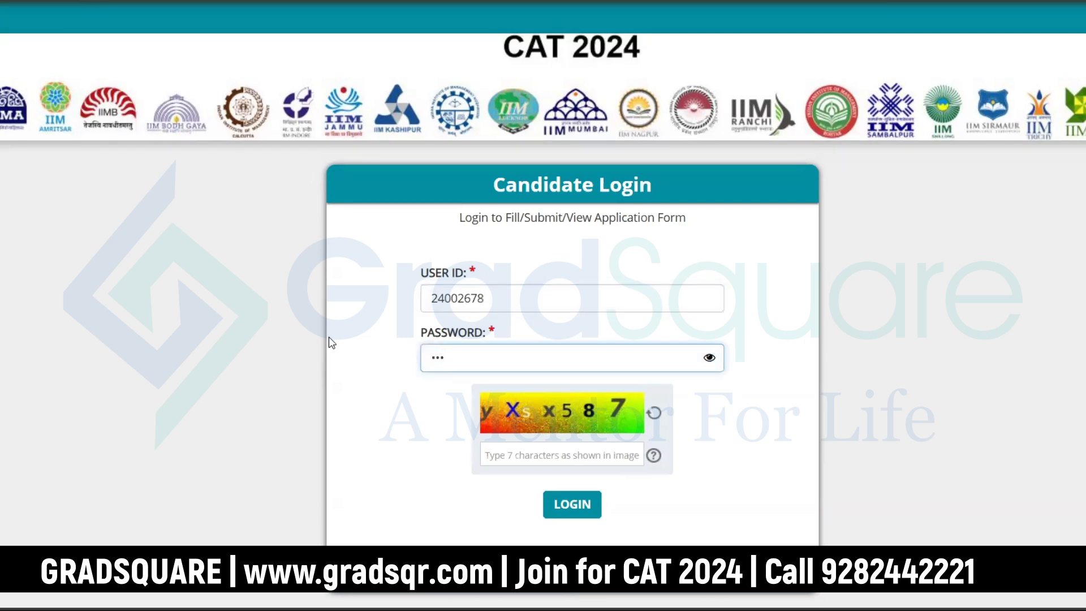
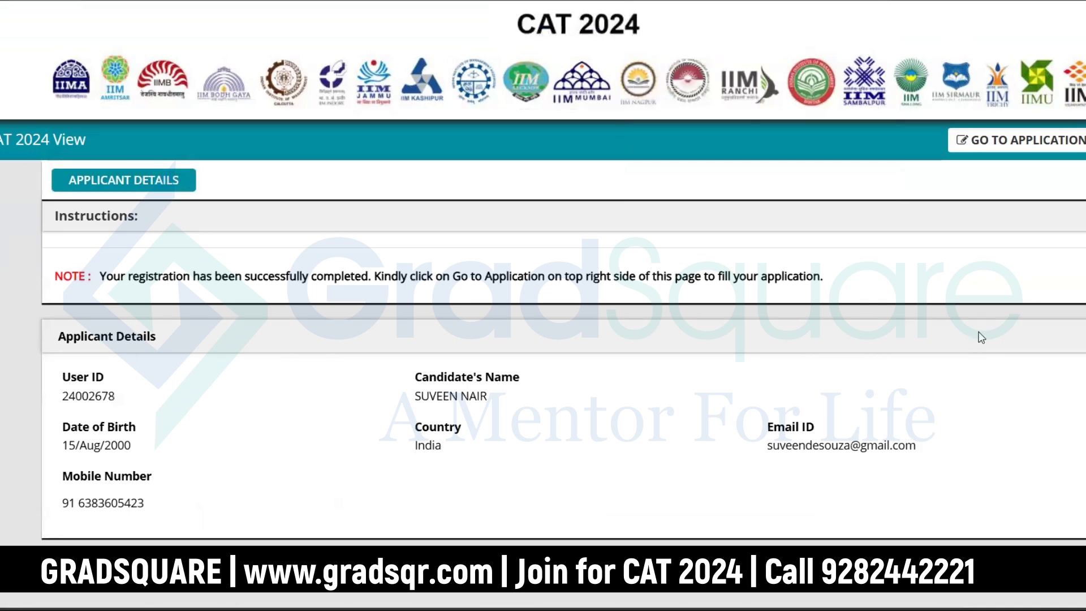
Step: Go to the application form and dismiss its Instructions notice
click(998, 148)
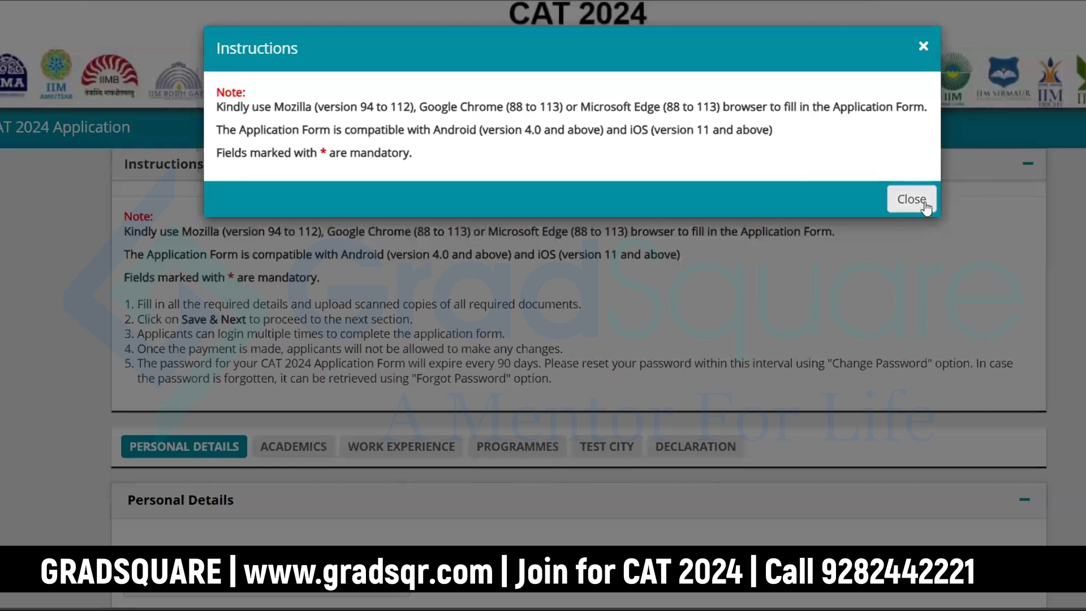
click(919, 201)
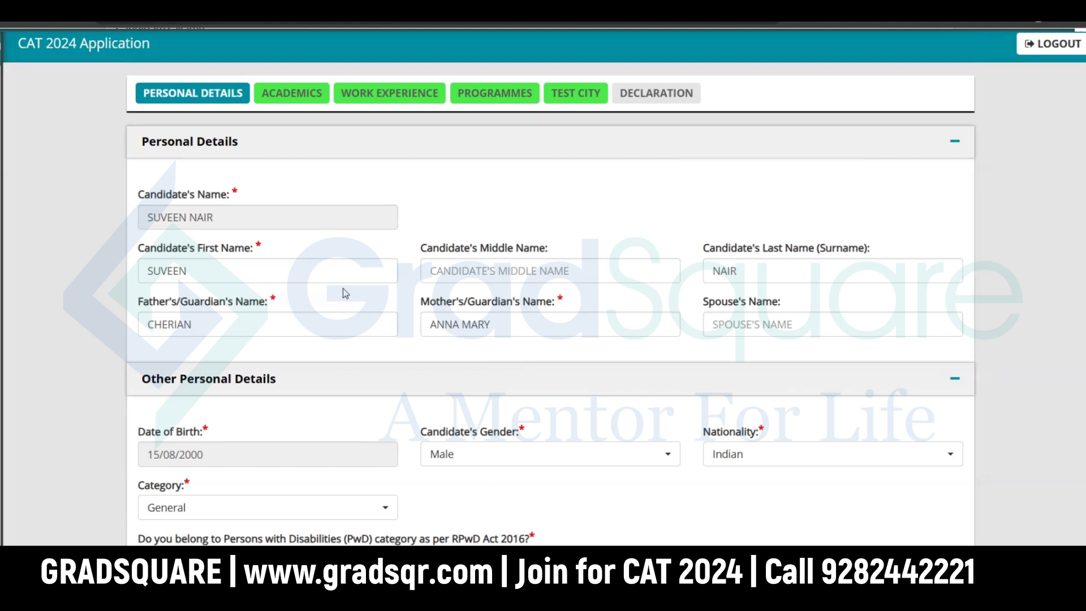
Step: Try EWS and SC in the Category dropdown, finally settling on NC-OBC
scroll(362, 458, down, 1)
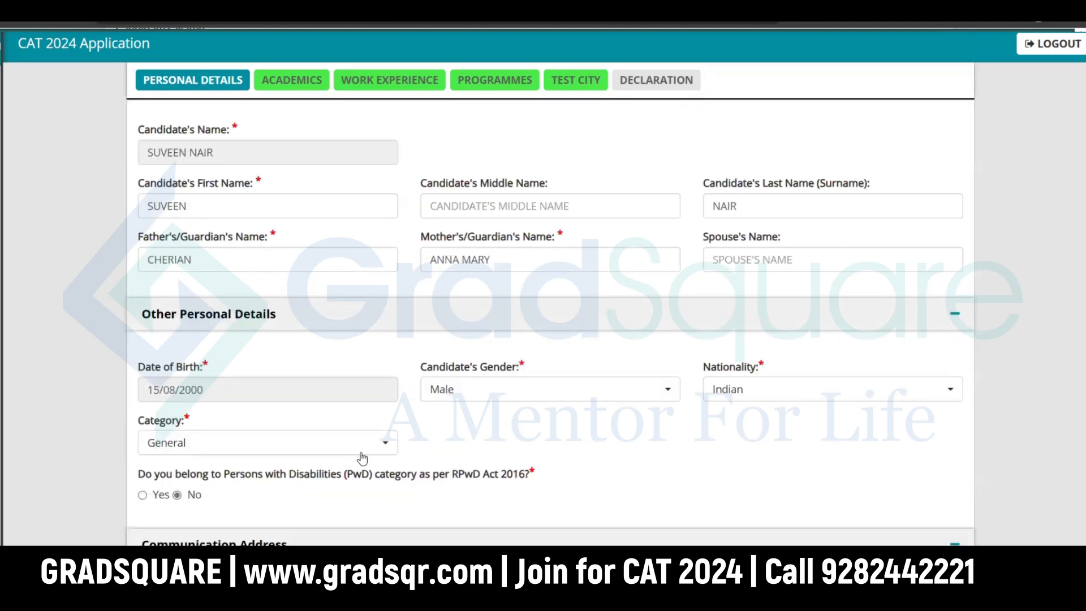
click(319, 451)
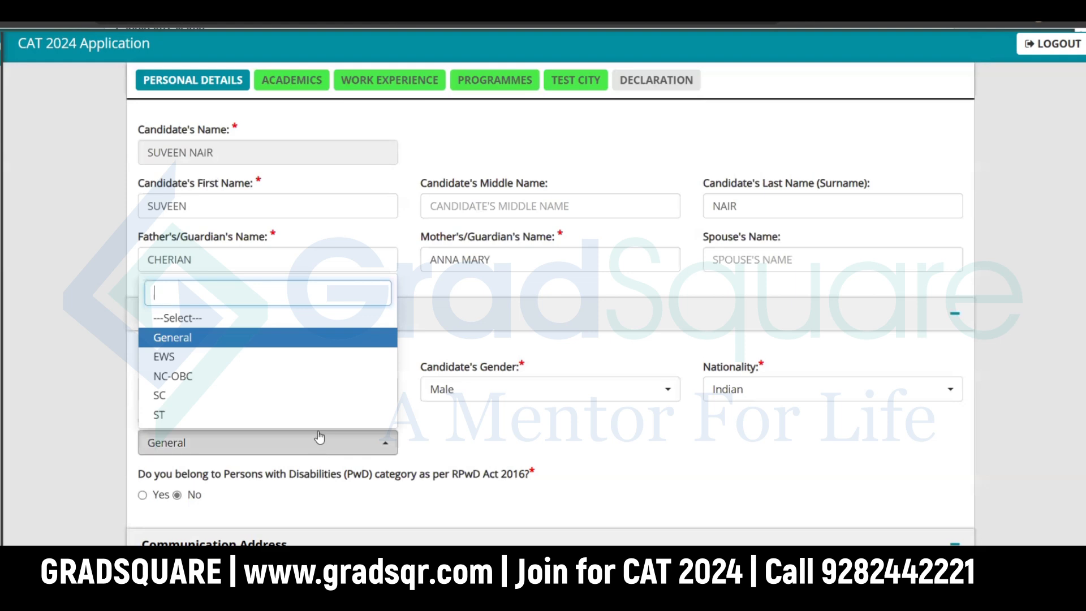
click(252, 359)
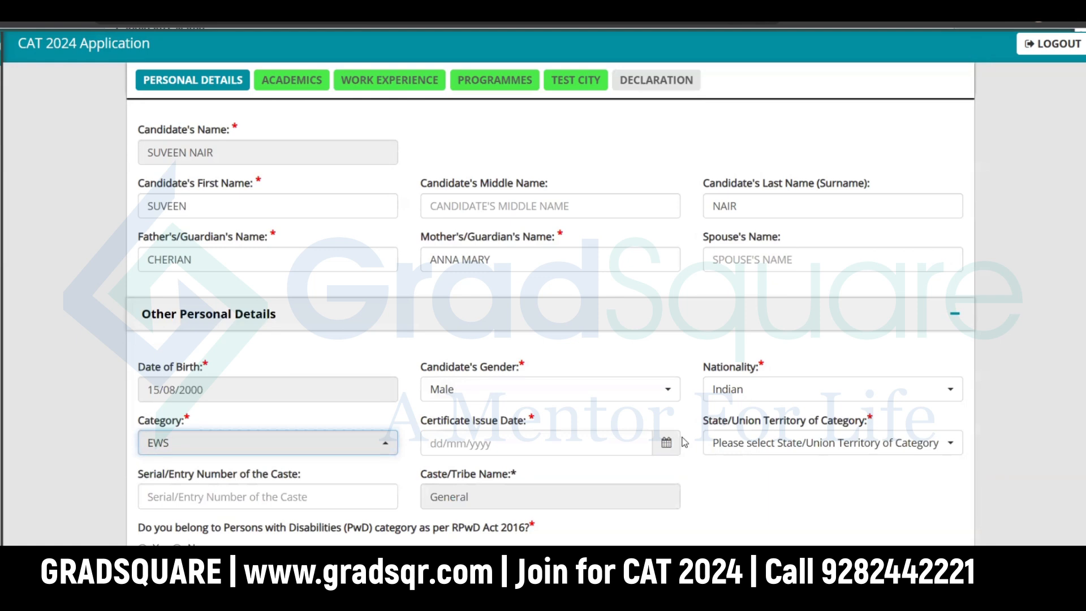
scroll(684, 442, down, 3)
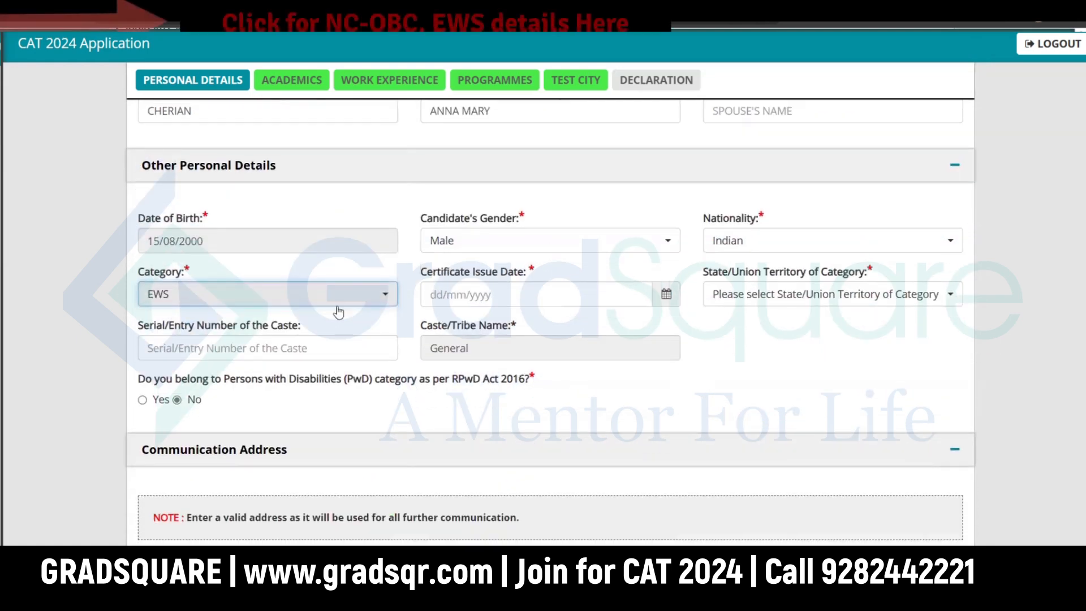
click(338, 310)
click(229, 412)
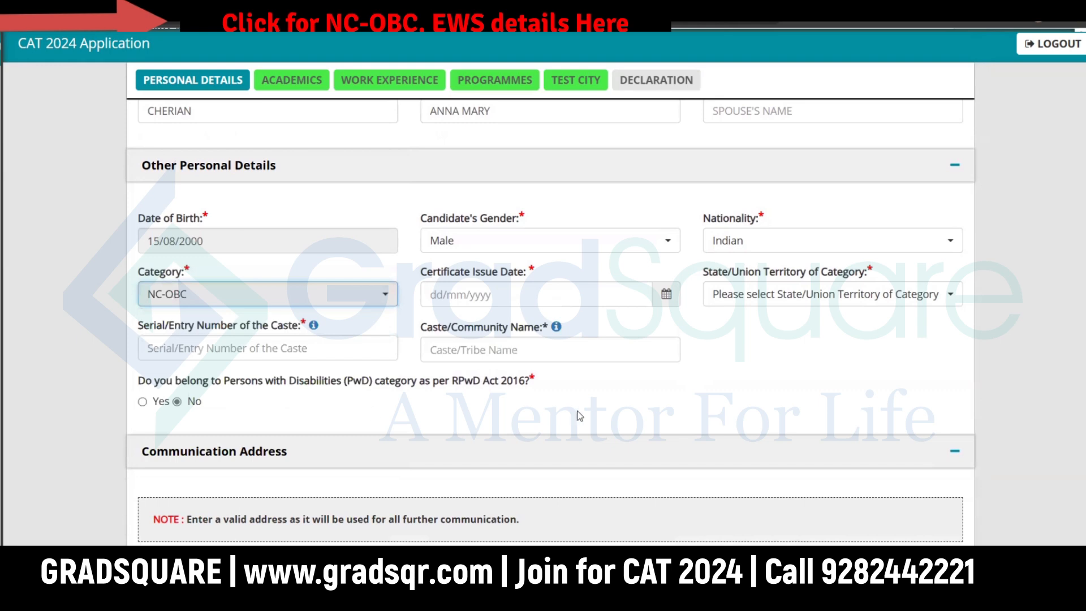
click(215, 304)
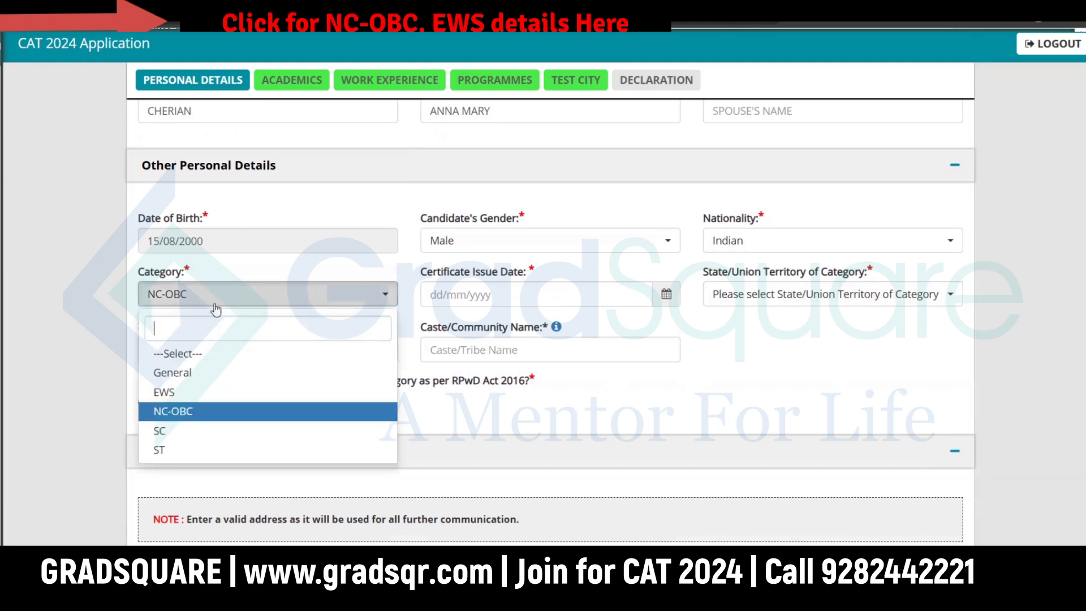
click(222, 430)
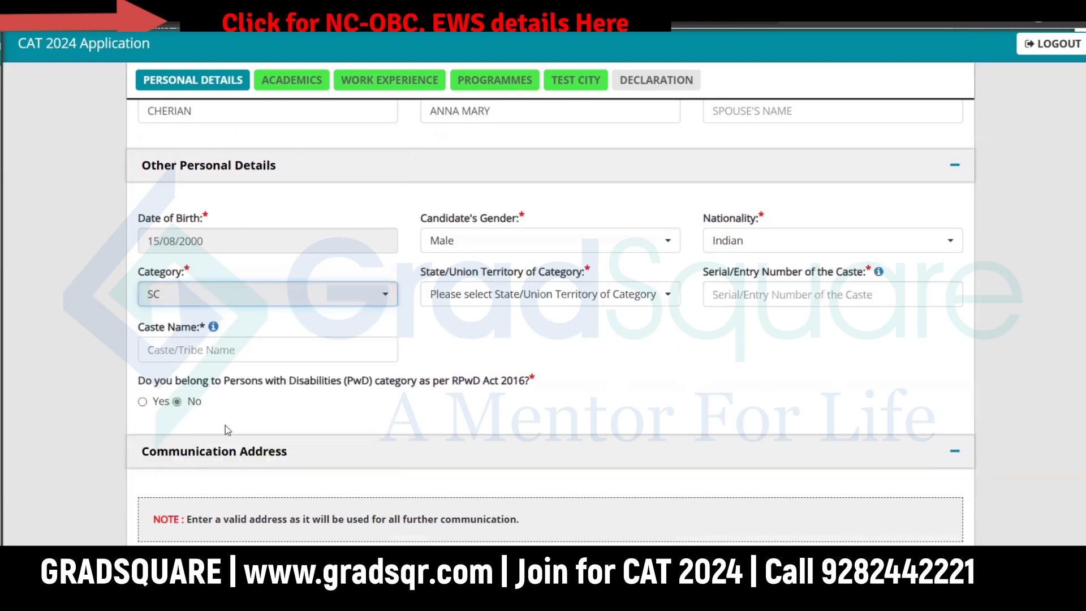
click(237, 297)
click(198, 410)
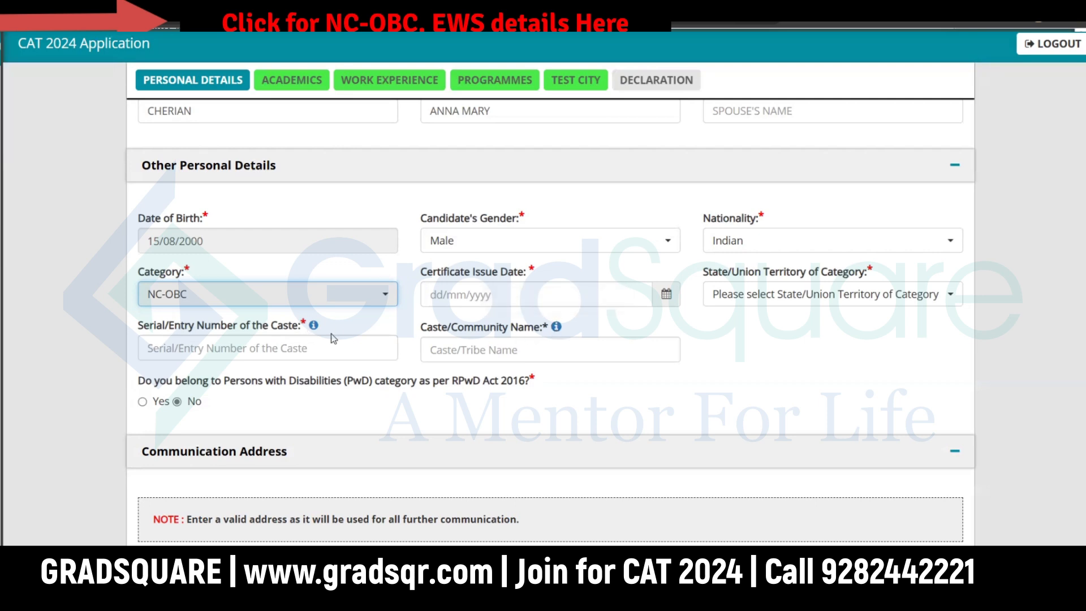
mouse_move(314, 332)
Step: Check the Documents Upload section, then switch the Category dropdown to General
scroll(512, 386, down, 15)
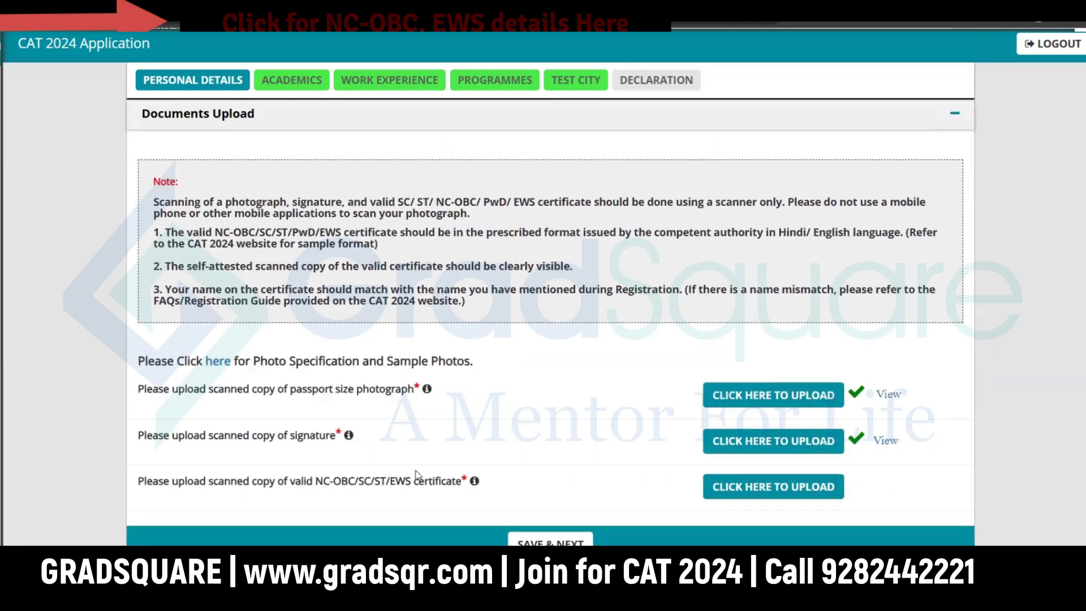
mouse_move(475, 481)
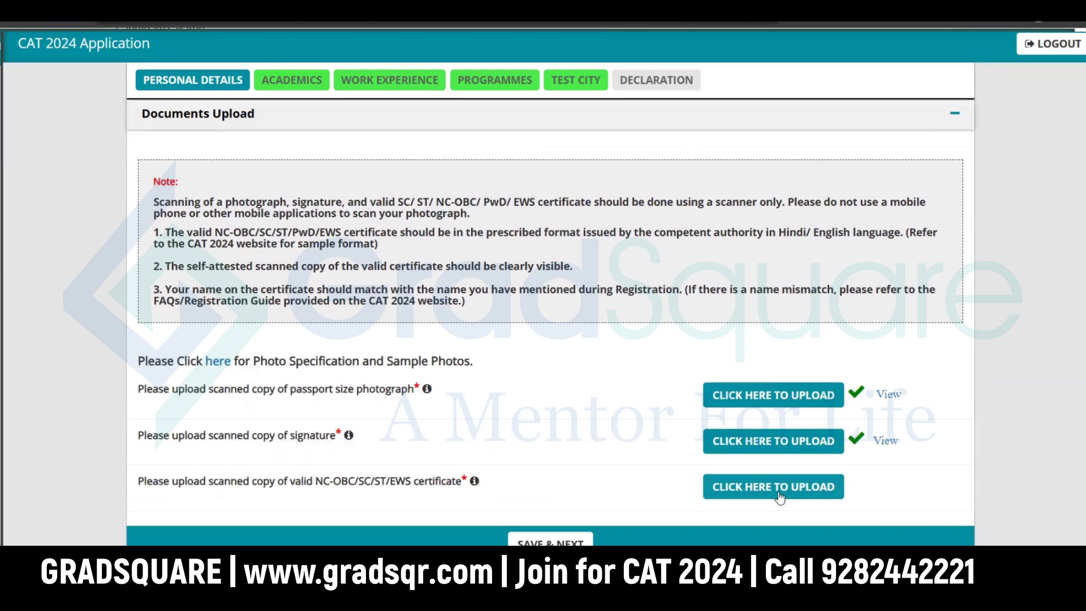
scroll(594, 371, up, 1)
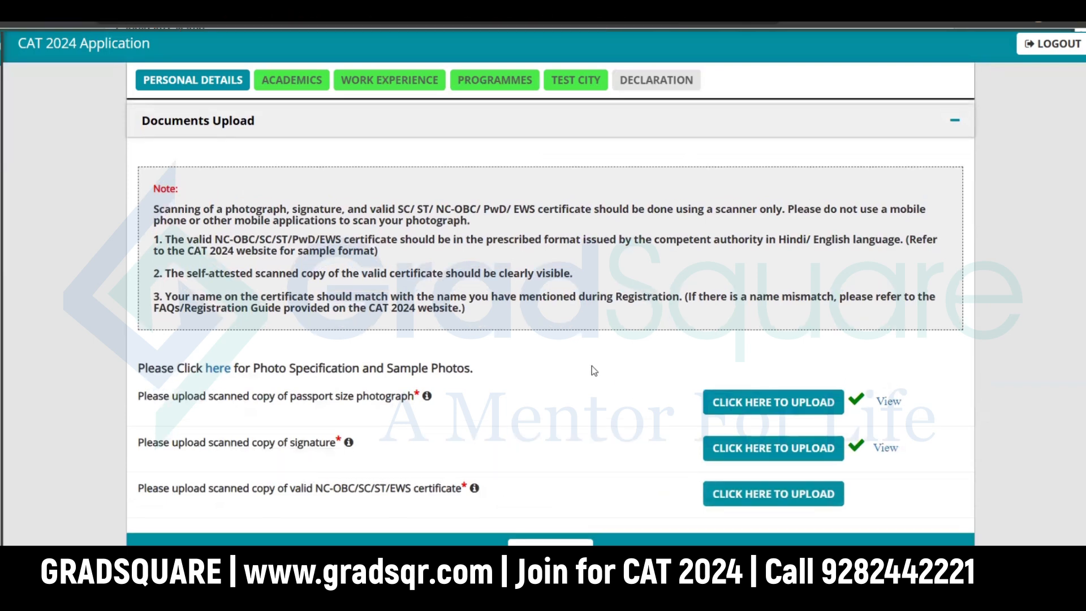
scroll(594, 371, up, 8)
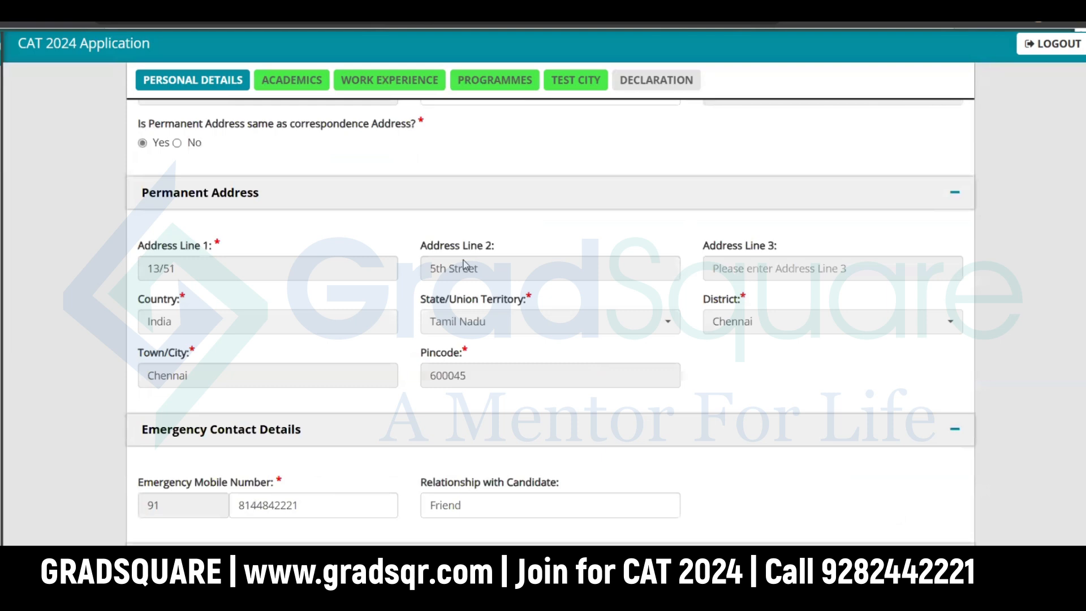
scroll(594, 370, up, 9)
scroll(422, 279, up, 2)
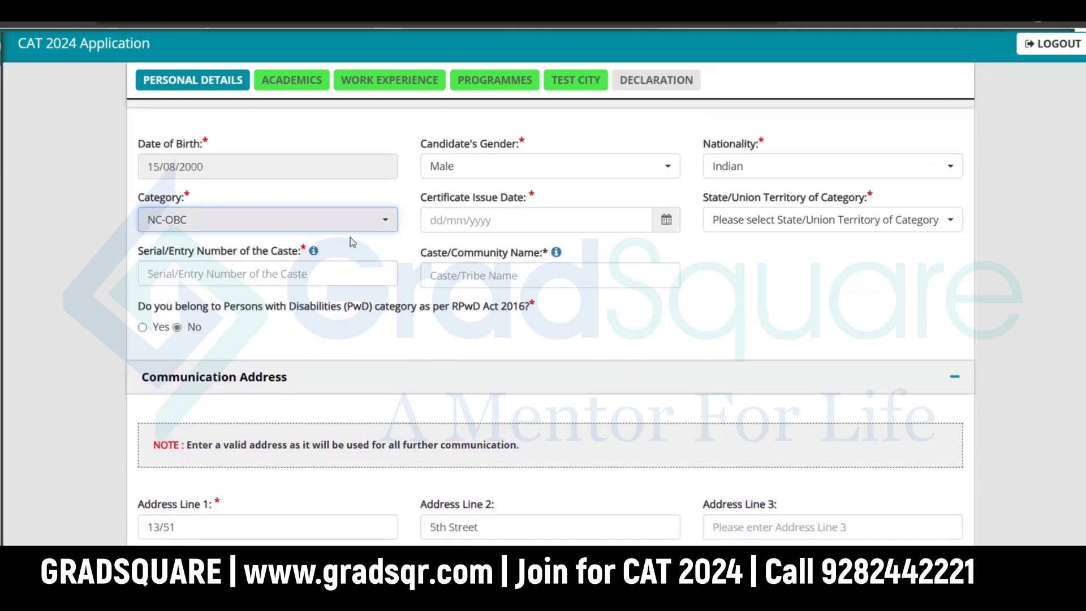
click(350, 225)
click(239, 298)
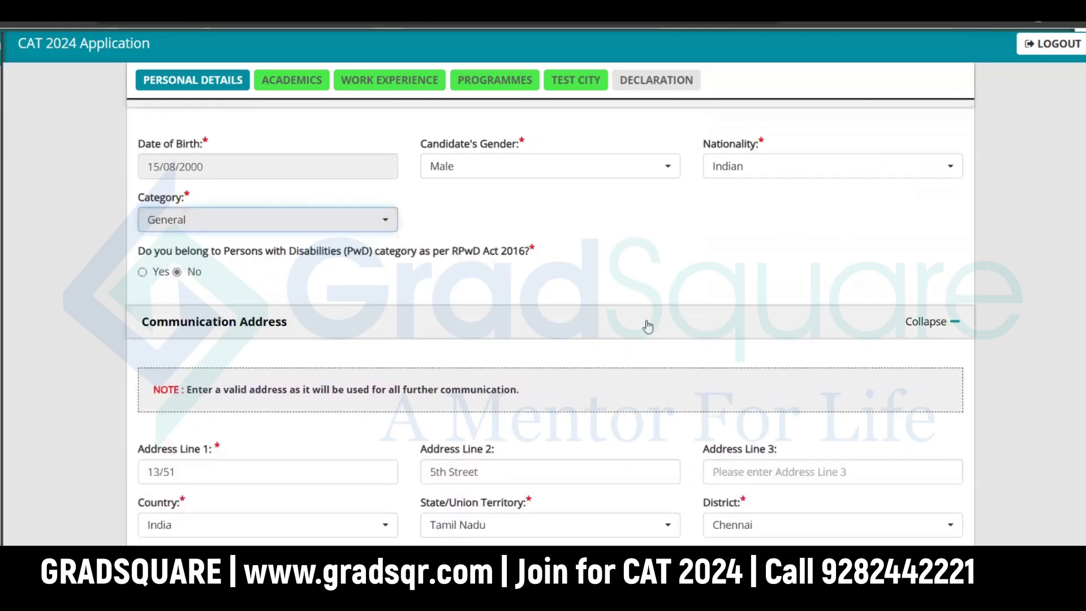
scroll(645, 324, down, 6)
scroll(574, 364, down, 8)
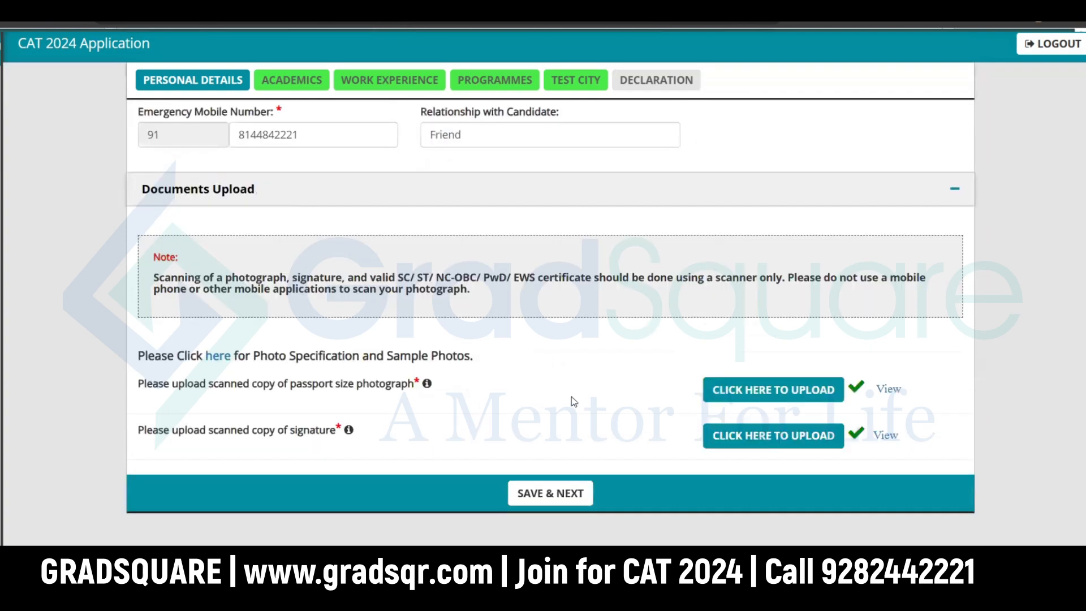
scroll(576, 362, up, 10)
scroll(575, 340, up, 6)
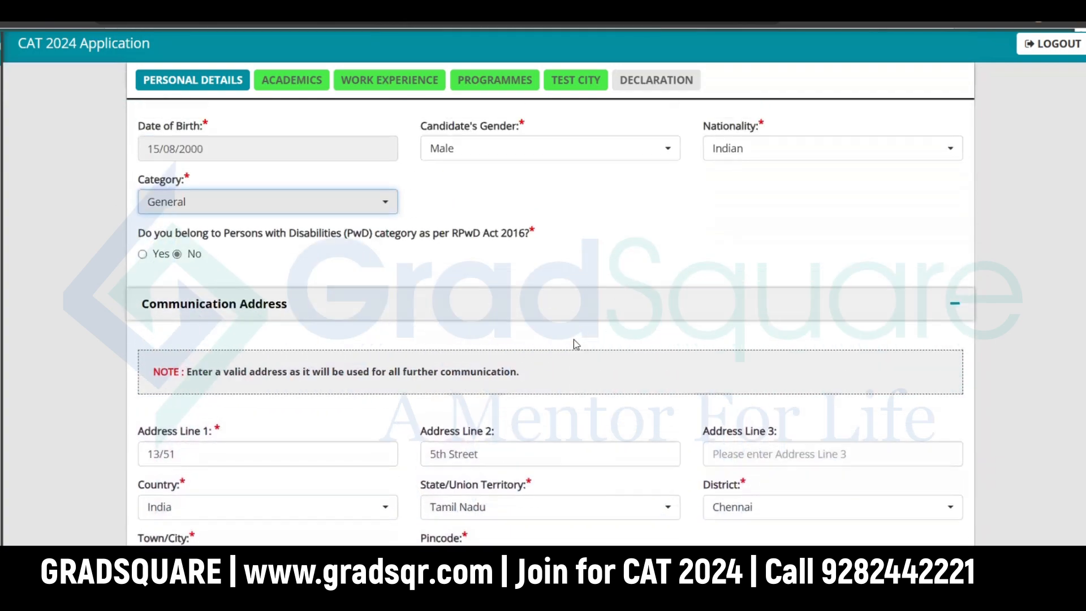
Step: Keep Category on General and change the PwD answer from Yes to No
click(326, 356)
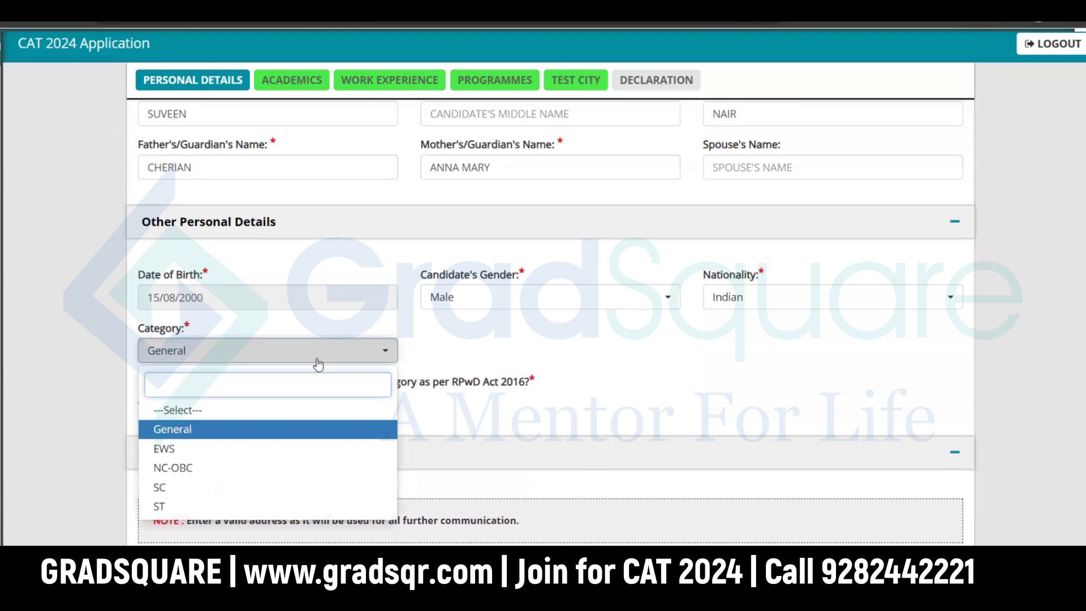
click(318, 357)
click(143, 403)
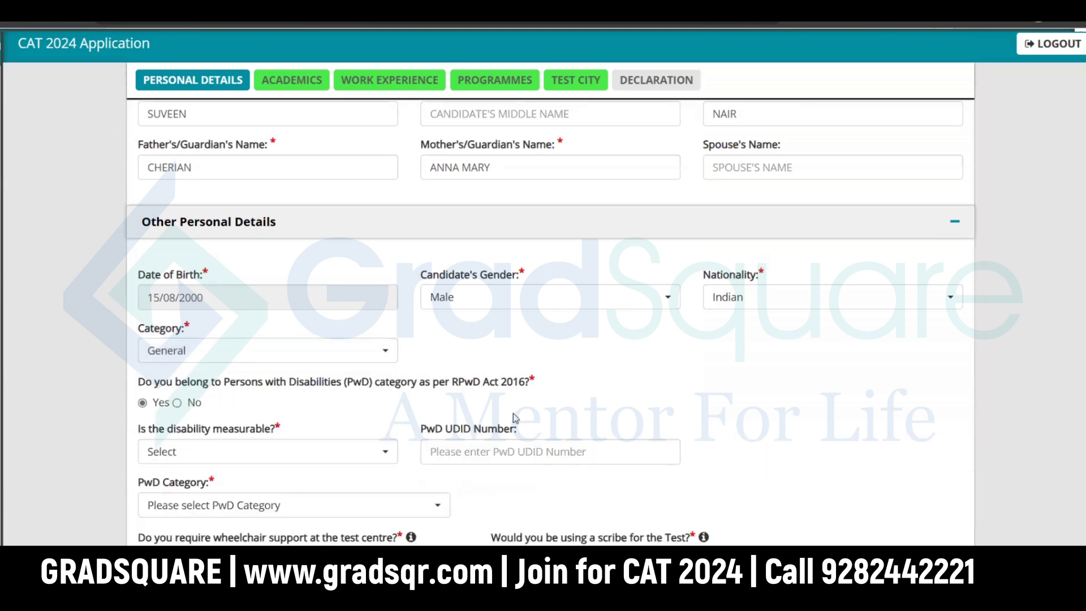
scroll(513, 413, down, 3)
scroll(485, 389, down, 20)
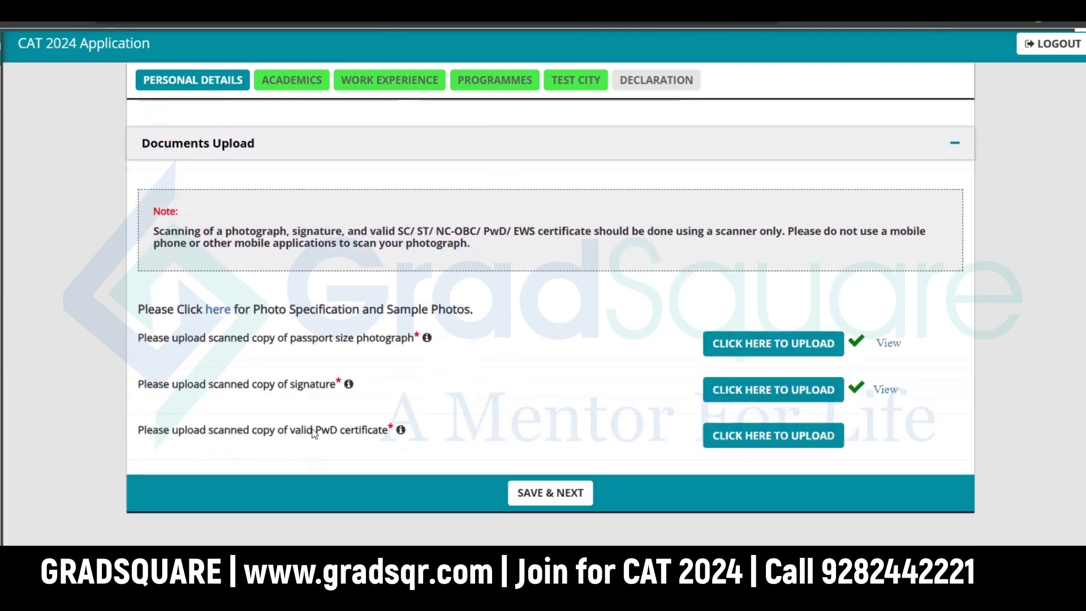
scroll(431, 314, up, 20)
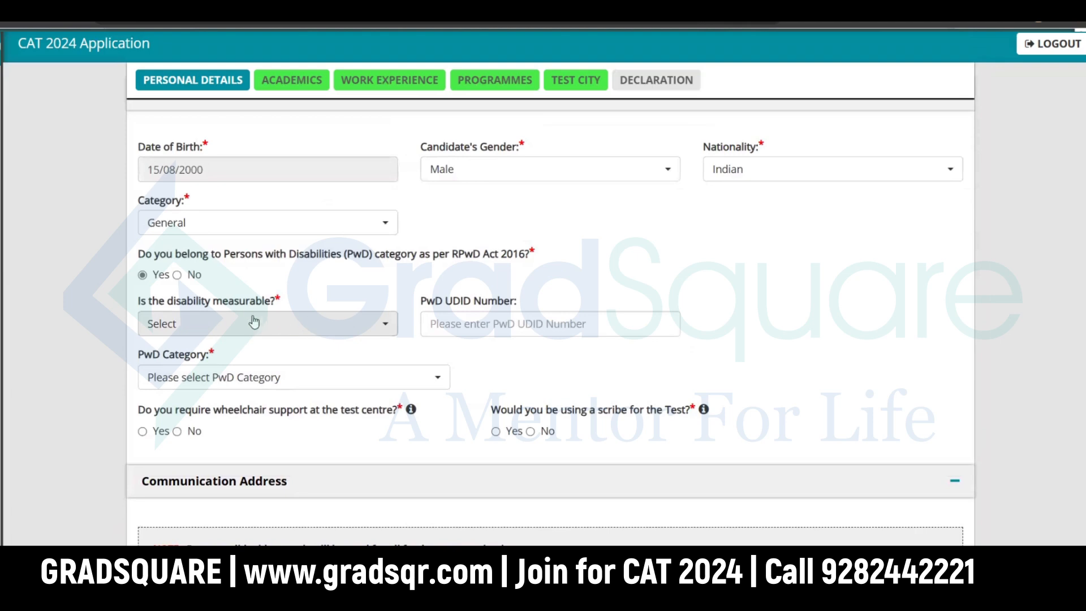
scroll(259, 320, up, 1)
click(256, 306)
click(254, 308)
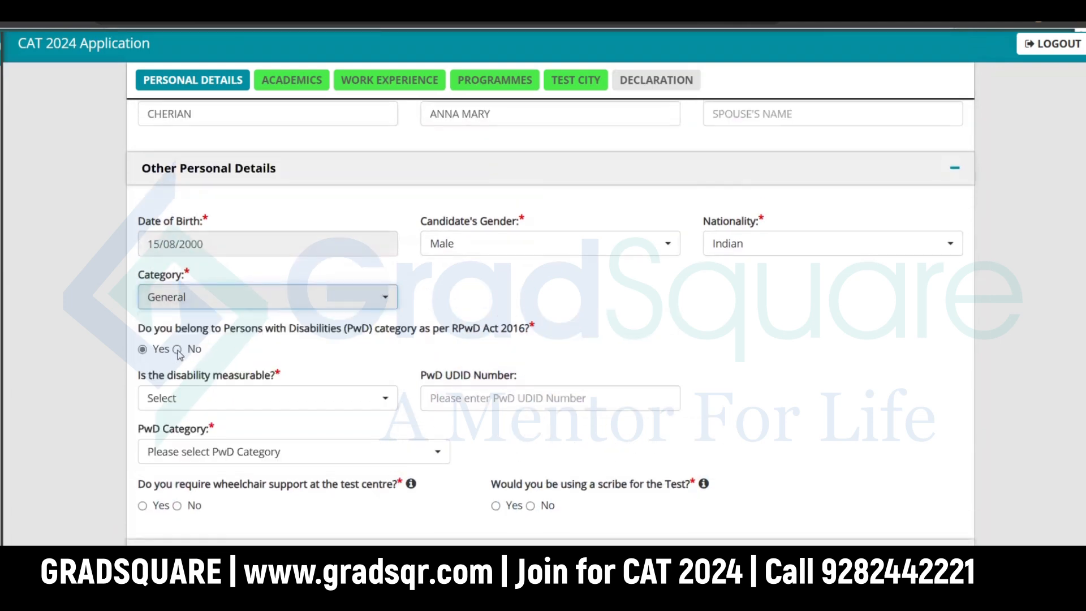
click(177, 349)
scroll(357, 362, down, 2)
Step: Scroll to Documents Upload and check the photograph (max 1MB) and signature (max 80KB) limits
scroll(363, 353, down, 1)
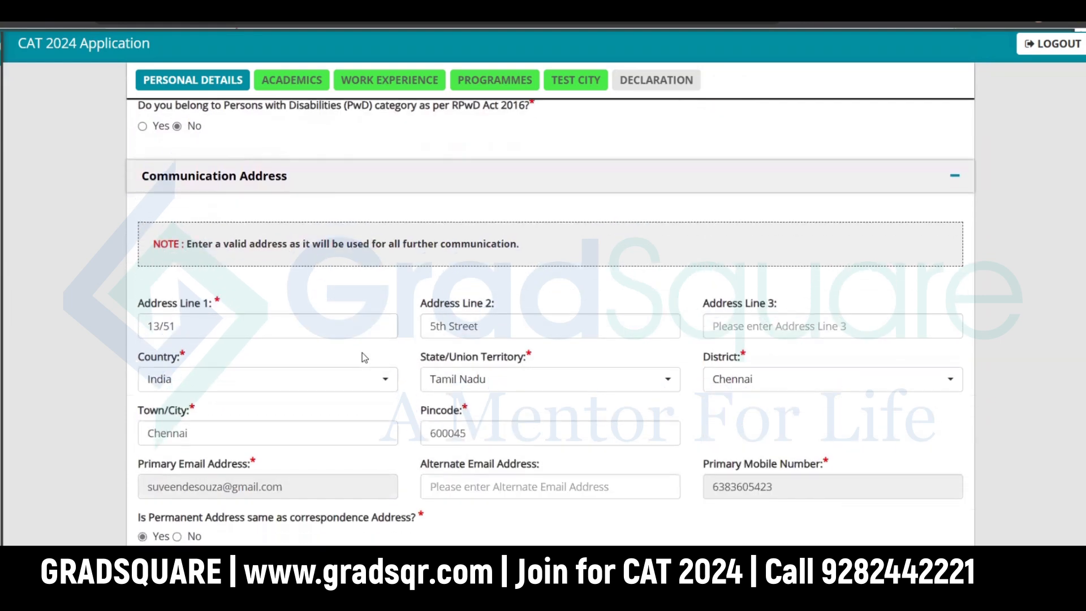
scroll(362, 352, down, 7)
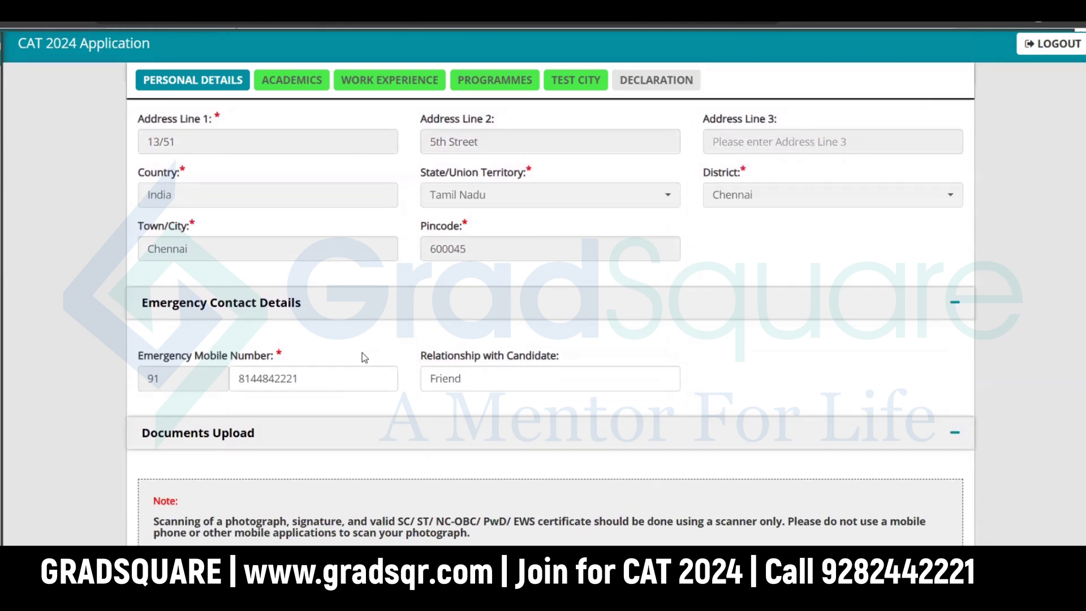
scroll(363, 353, down, 3)
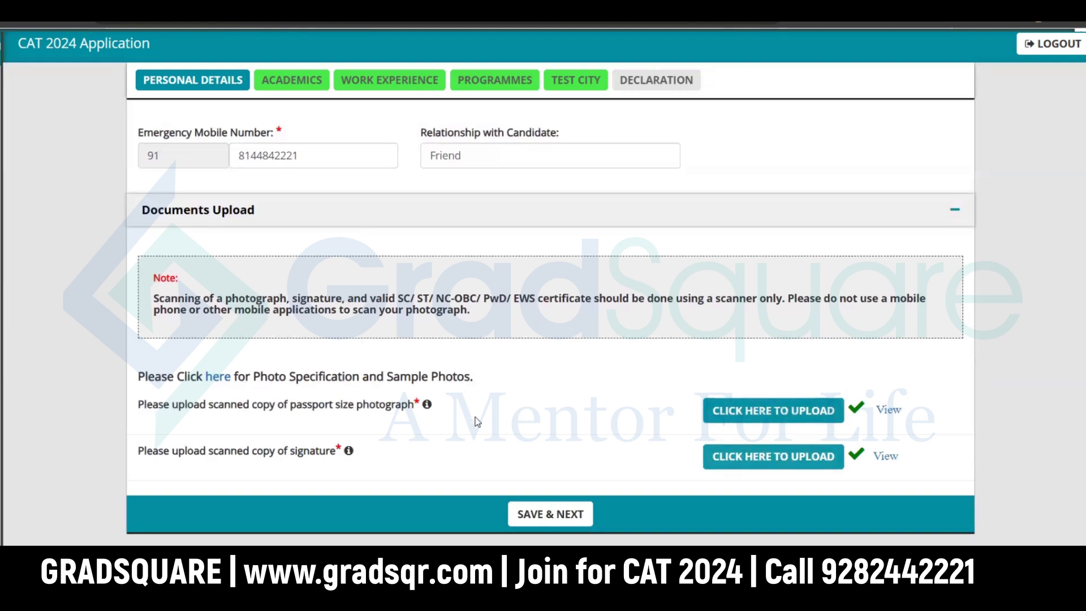
mouse_move(425, 409)
mouse_move(349, 455)
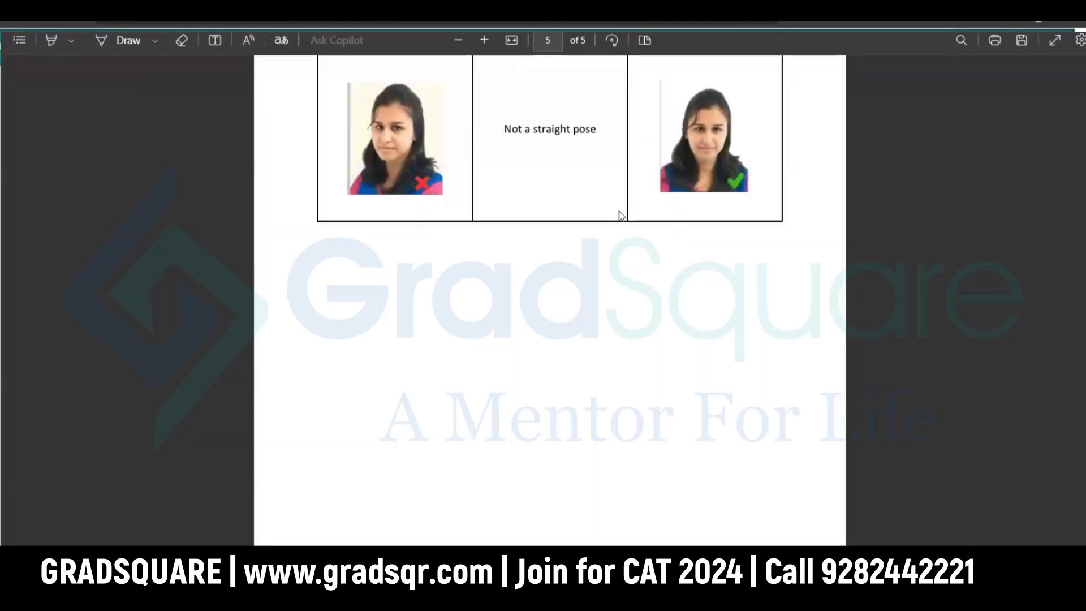
Step: Look through the five-page Sample Photos PDF, then close it to return to the form
scroll(704, 232, up, 10)
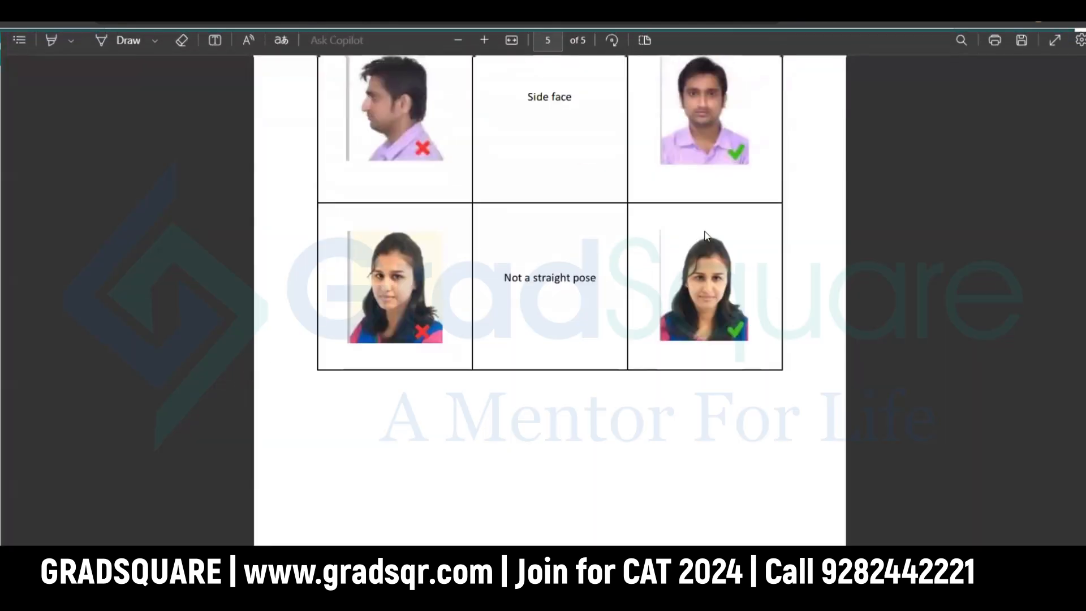
scroll(707, 237, up, 15)
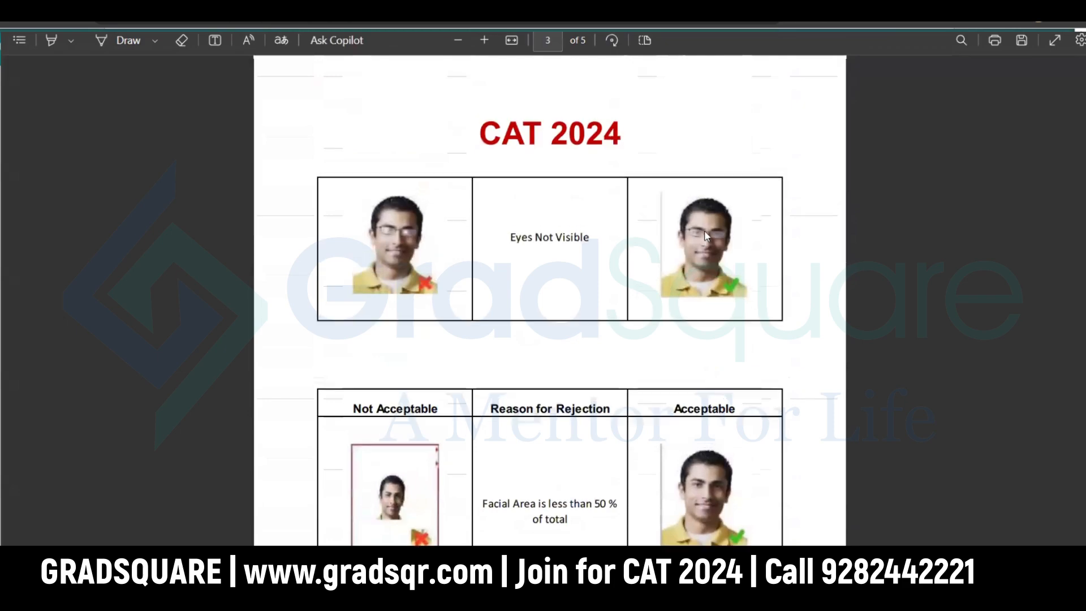
scroll(707, 237, up, 10)
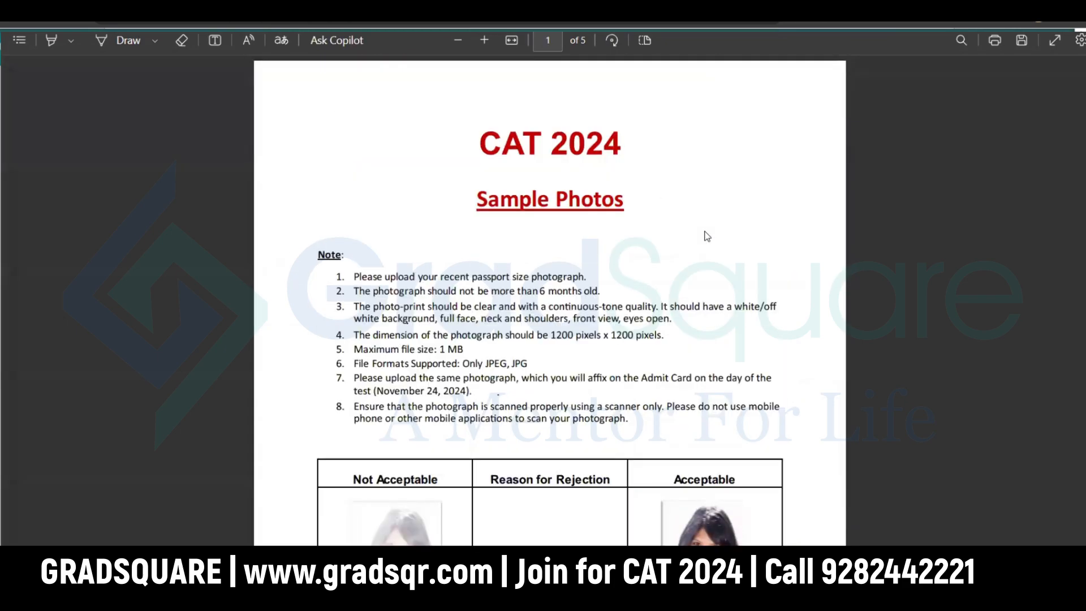
scroll(707, 237, down, 5)
scroll(342, 81, down, 8)
scroll(343, 81, down, 20)
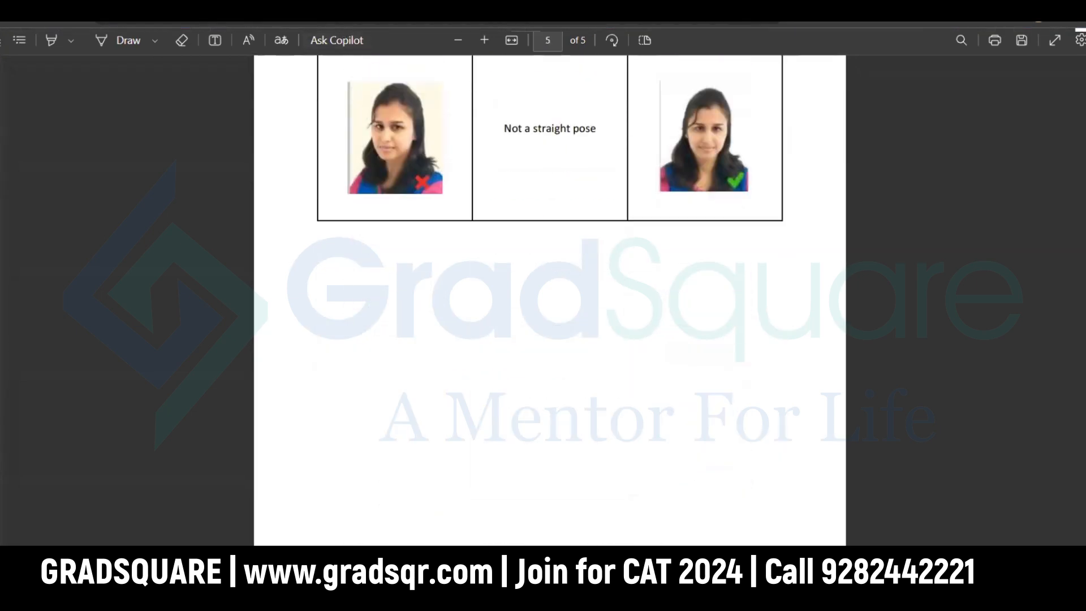
key(ctrl+w)
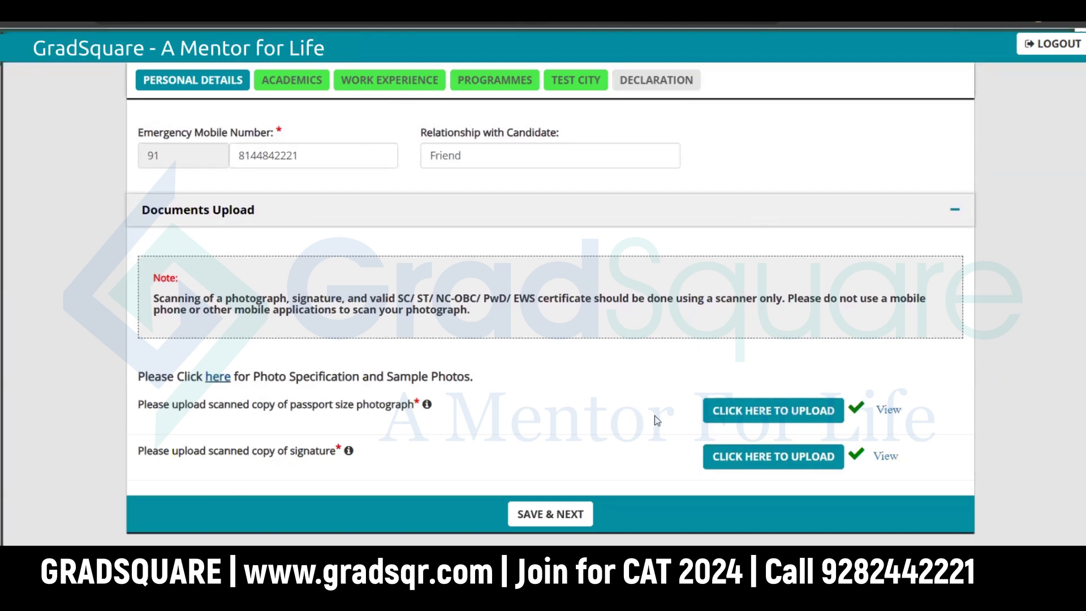
Step: Upload Agbantu.jpg as the passport photograph and Signature.jpg as the signature
mouse_move(327, 441)
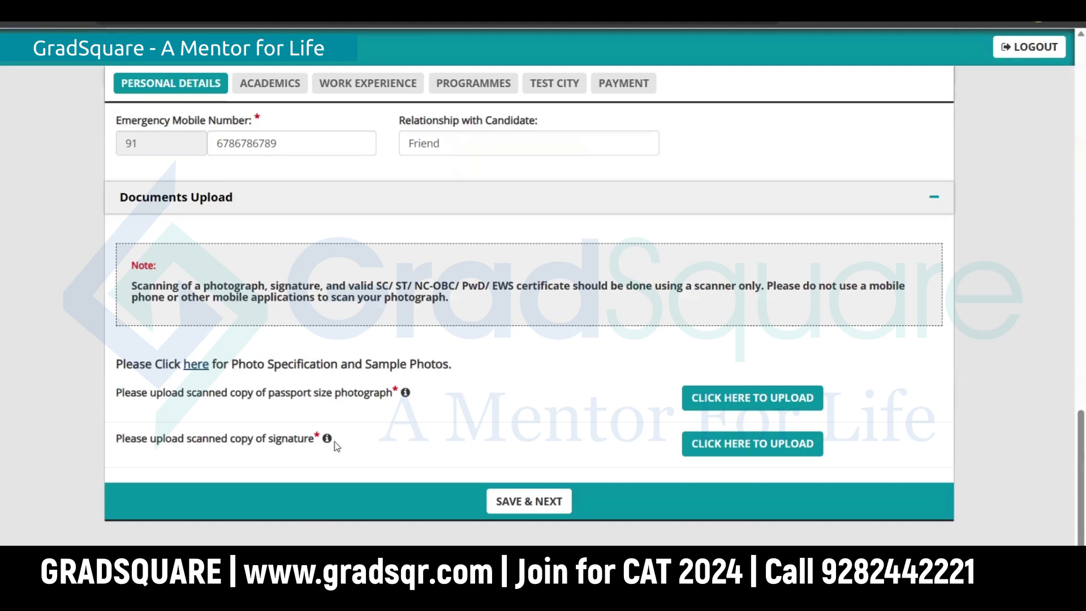
click(739, 403)
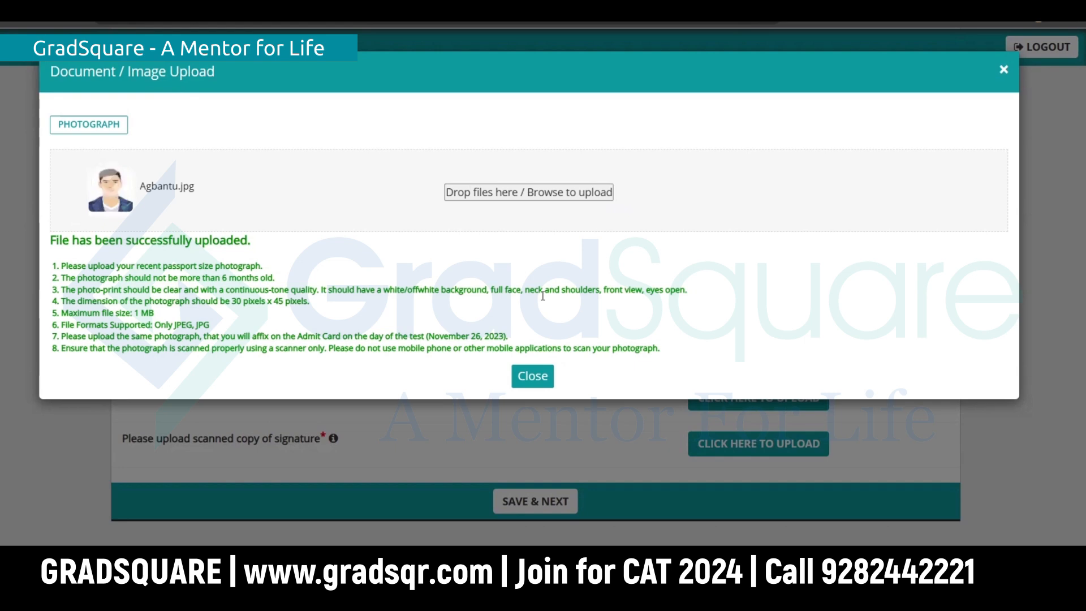
click(535, 378)
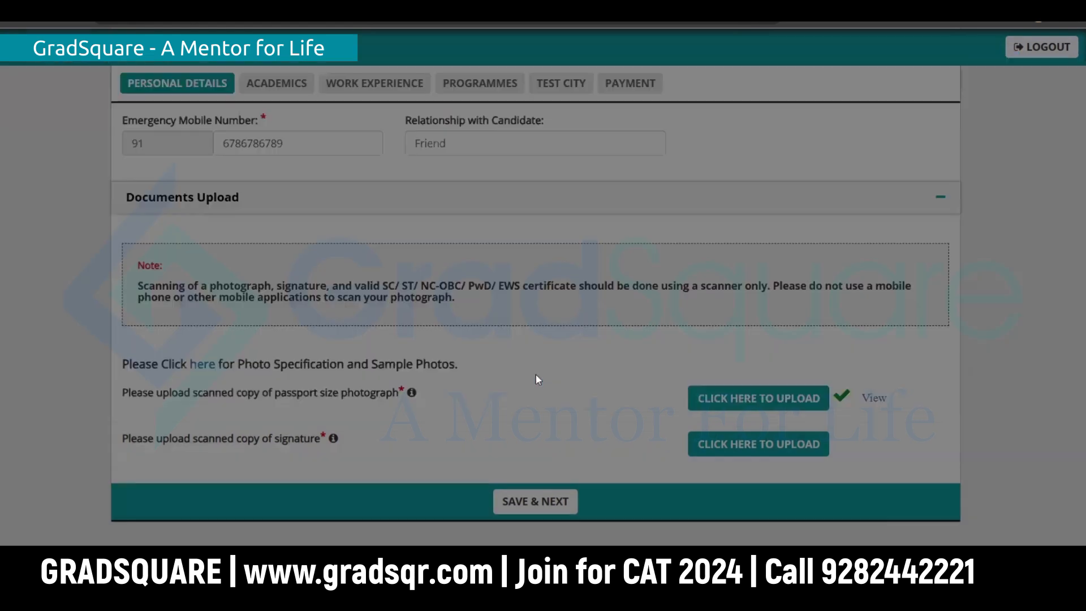
click(783, 452)
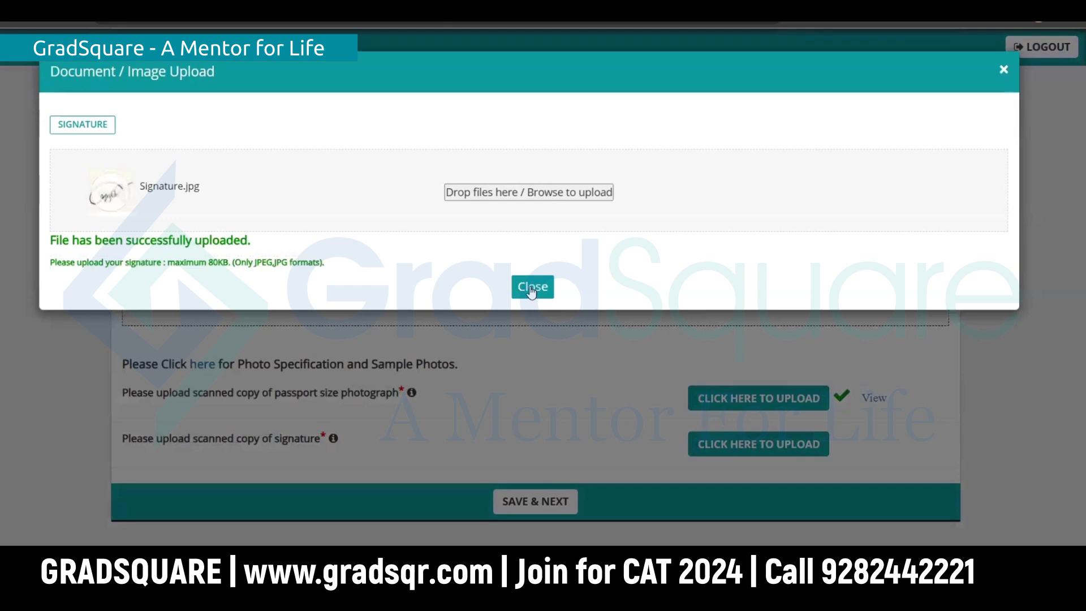
click(532, 286)
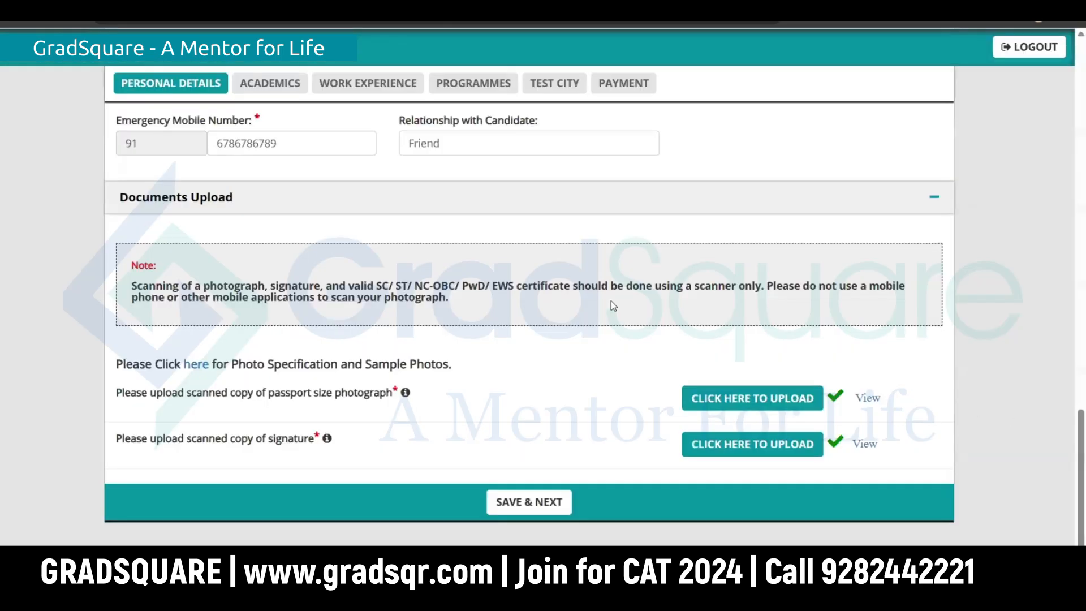
Step: Try saving Personal Details and dismiss the alert requiring the photograph to be viewed
scroll(611, 301, up, 15)
scroll(619, 310, down, 3)
scroll(861, 470, down, 10)
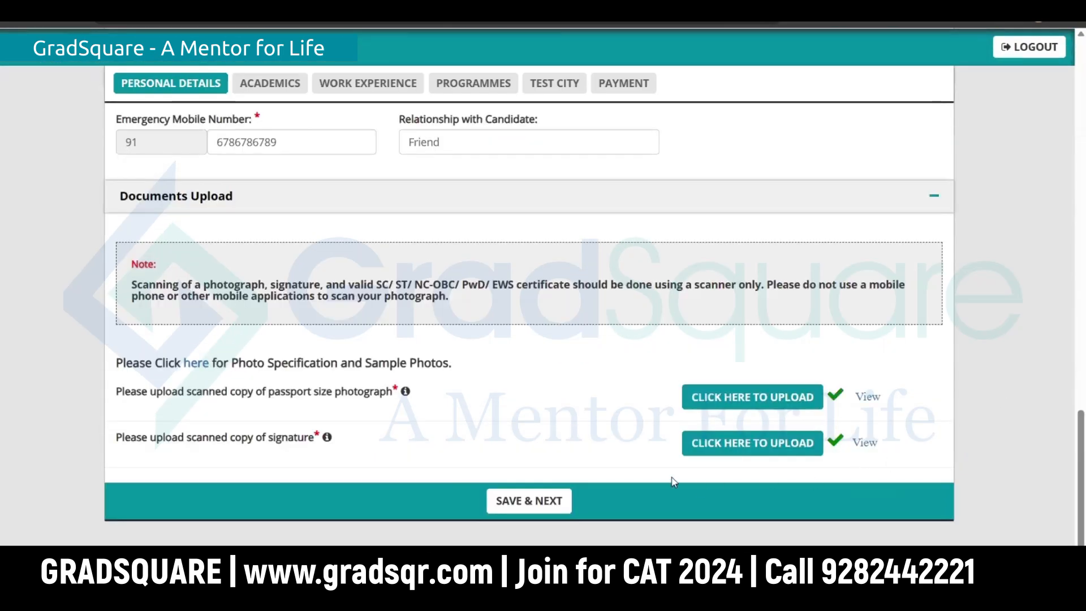
click(533, 502)
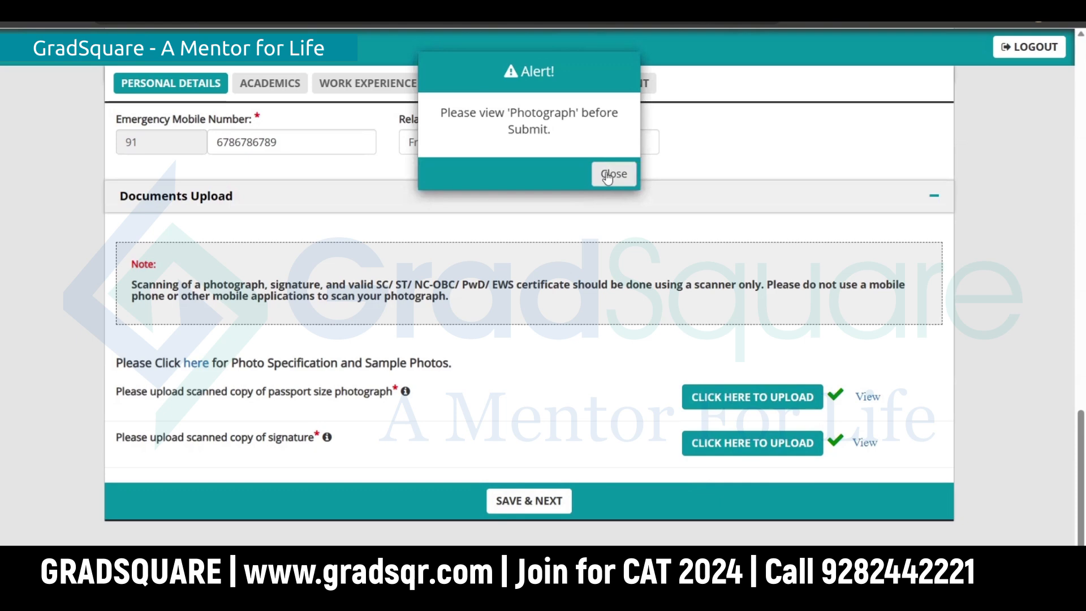
click(607, 175)
Step: Preview the uploaded photograph and signature, then save and continue to Academics
click(867, 396)
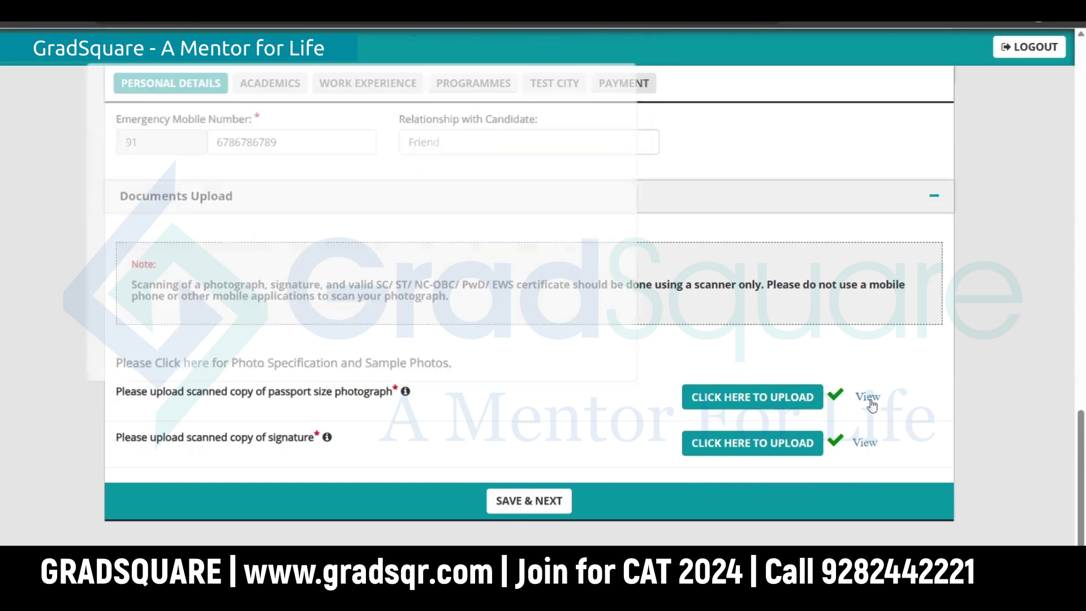
click(642, 62)
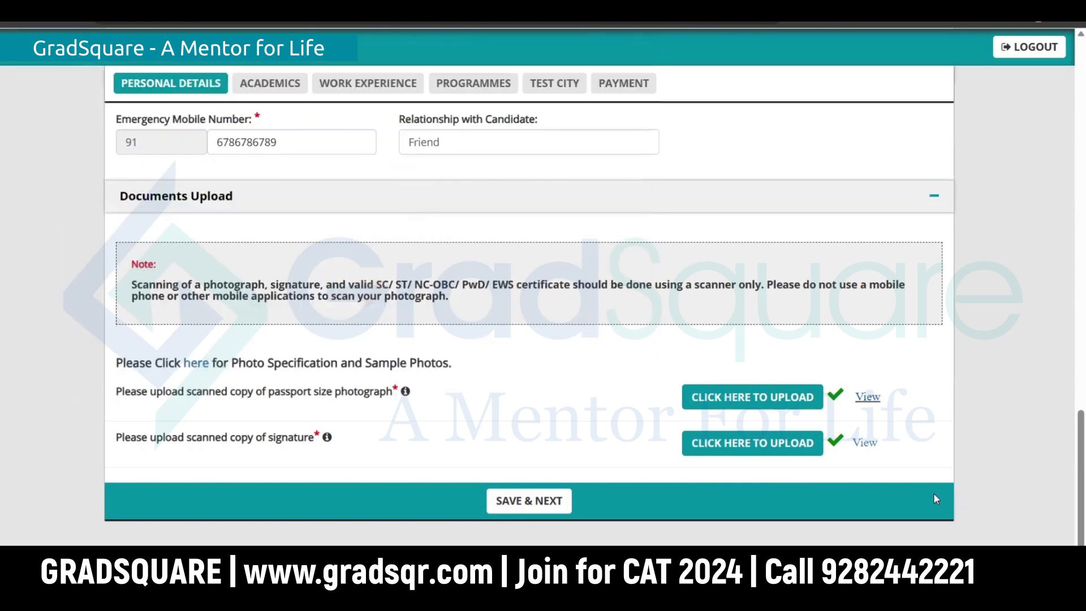
click(865, 442)
click(641, 61)
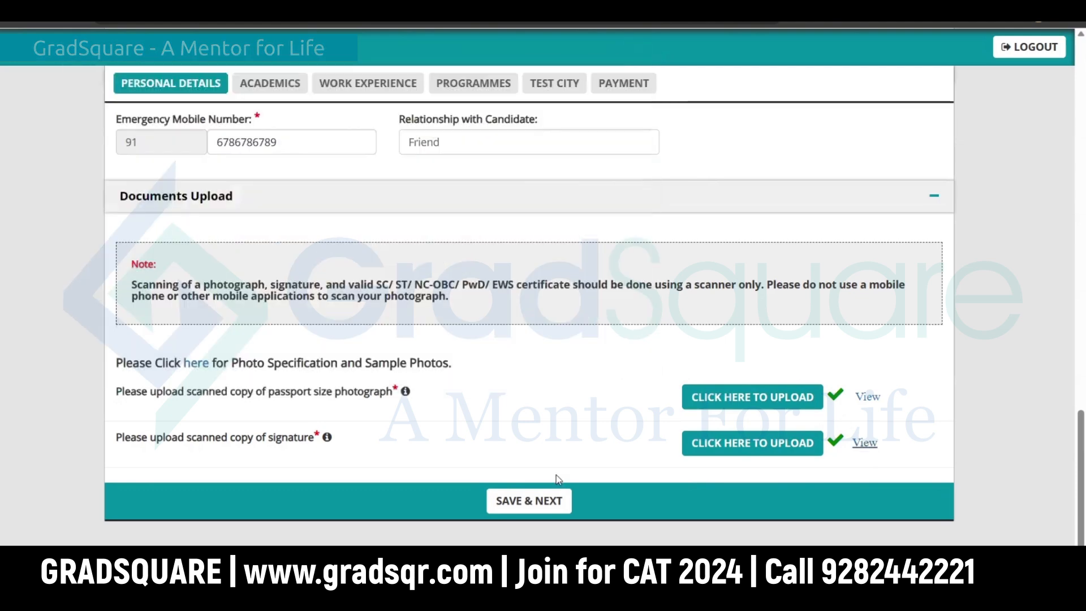
click(531, 500)
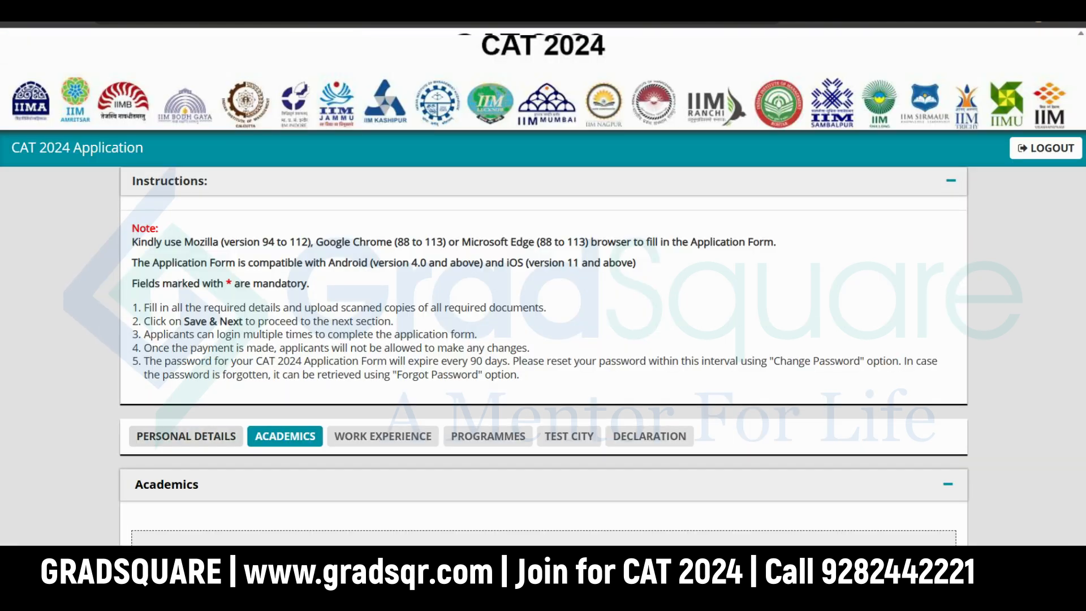
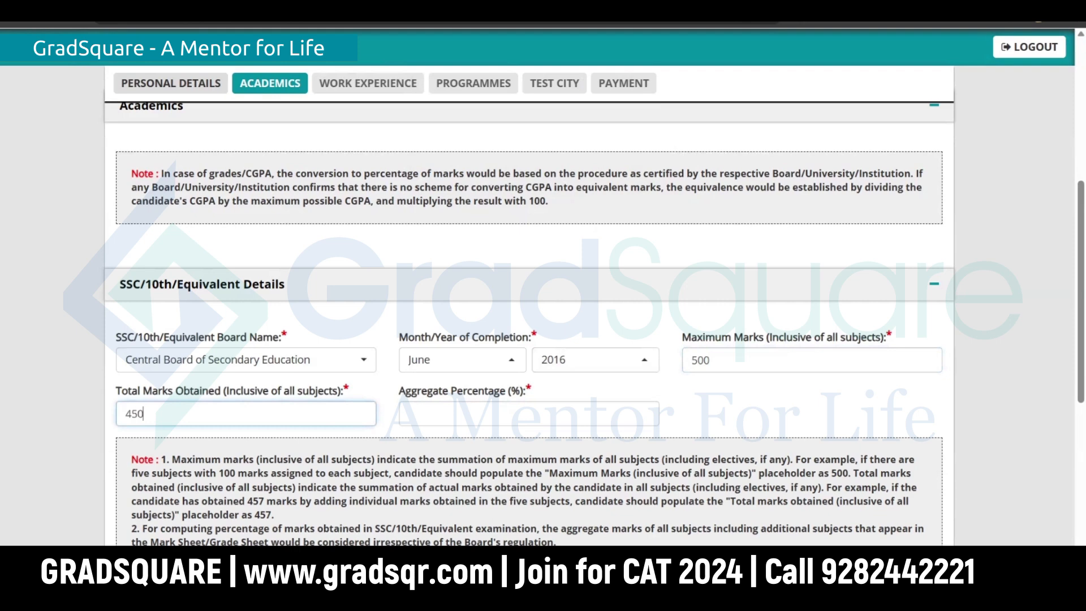
Step: Enter 90 as the SSC aggregate percentage, completing the 10th details
click(463, 423)
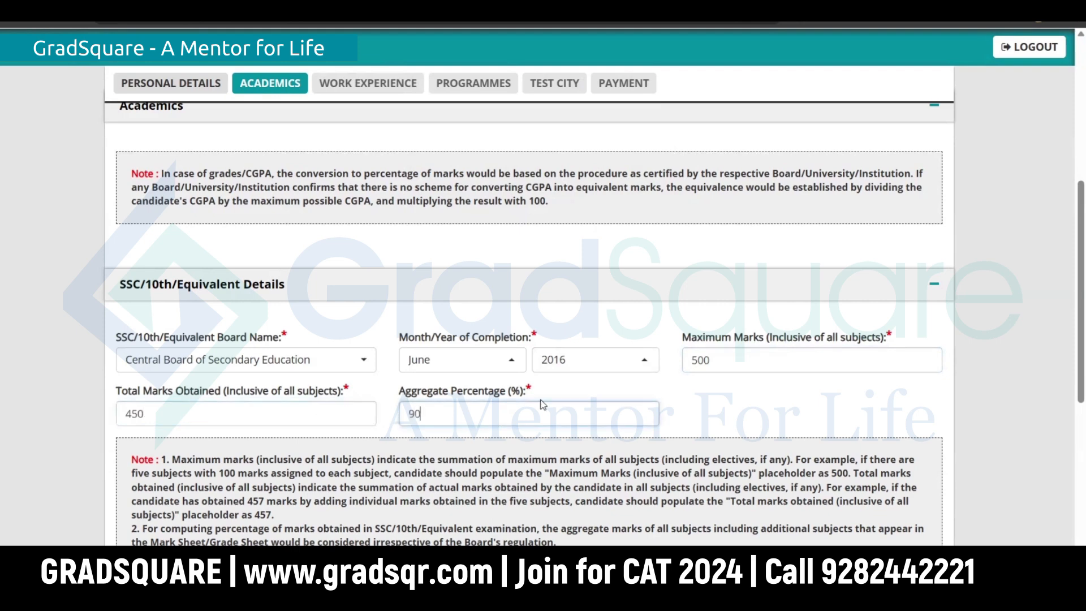
click(826, 418)
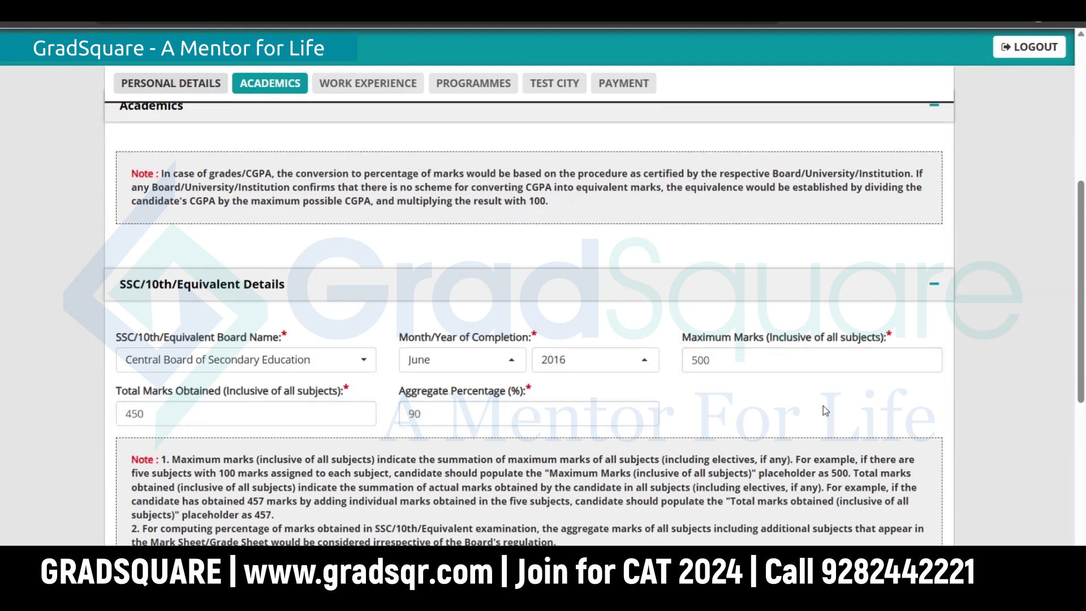
scroll(661, 447, down, 4)
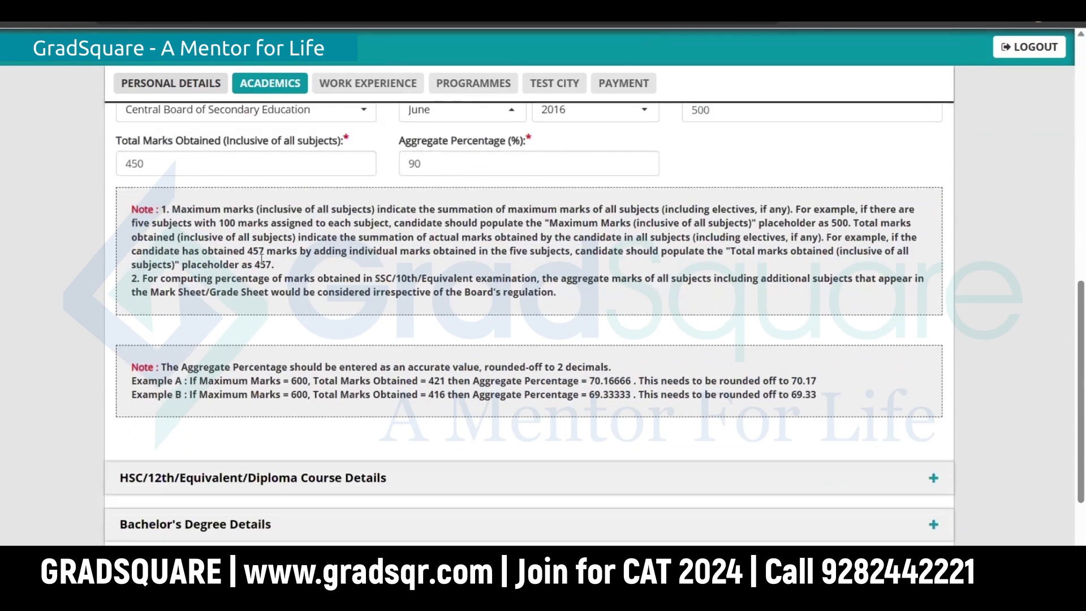
drag(162, 211, 566, 294)
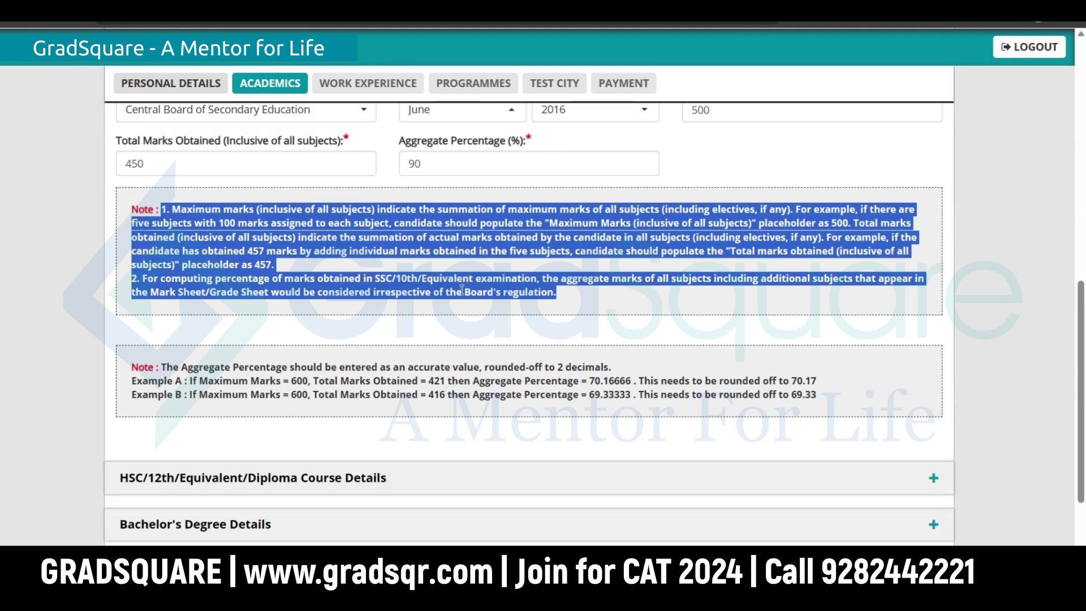
click(453, 333)
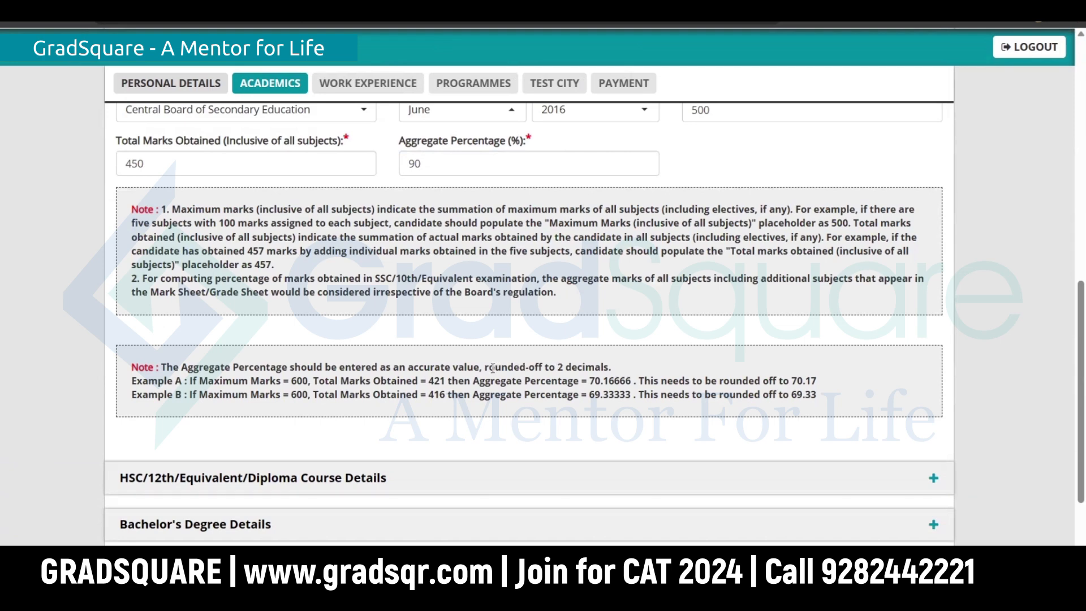
drag(485, 367, 617, 368)
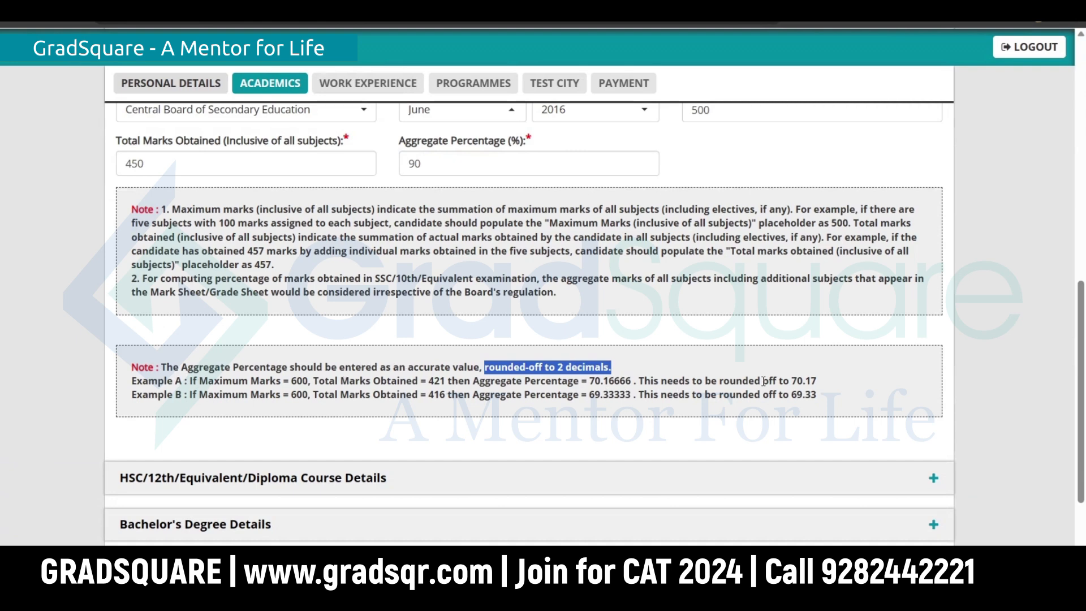
click(728, 433)
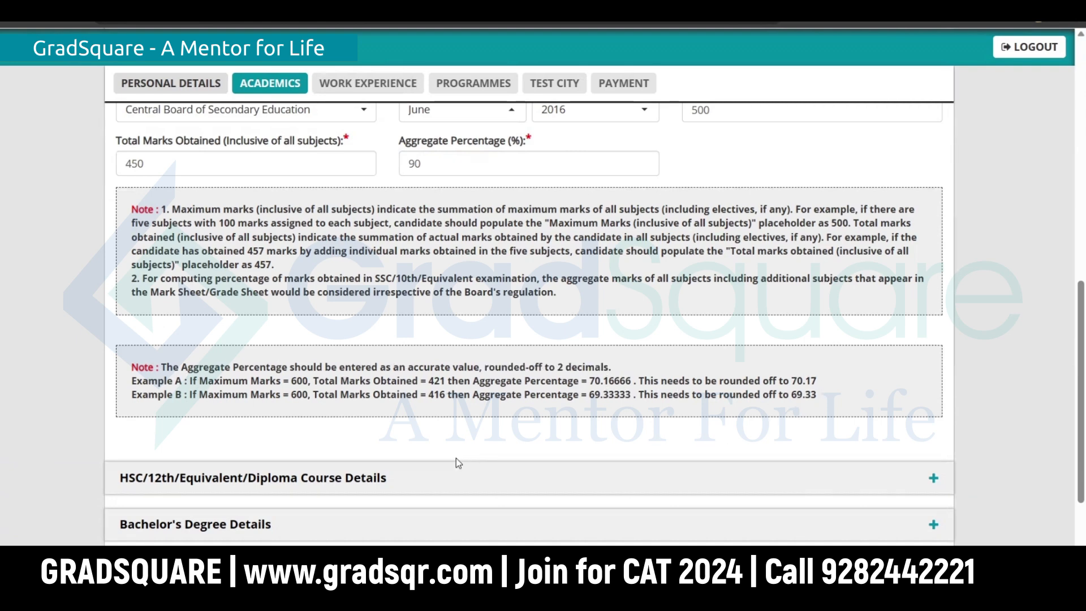
scroll(455, 458, down, 1)
click(417, 405)
Step: Choose 12th/Equivalent, CBSE, June 2018 and Commerce for the HSC details
scroll(56, 303, down, 2)
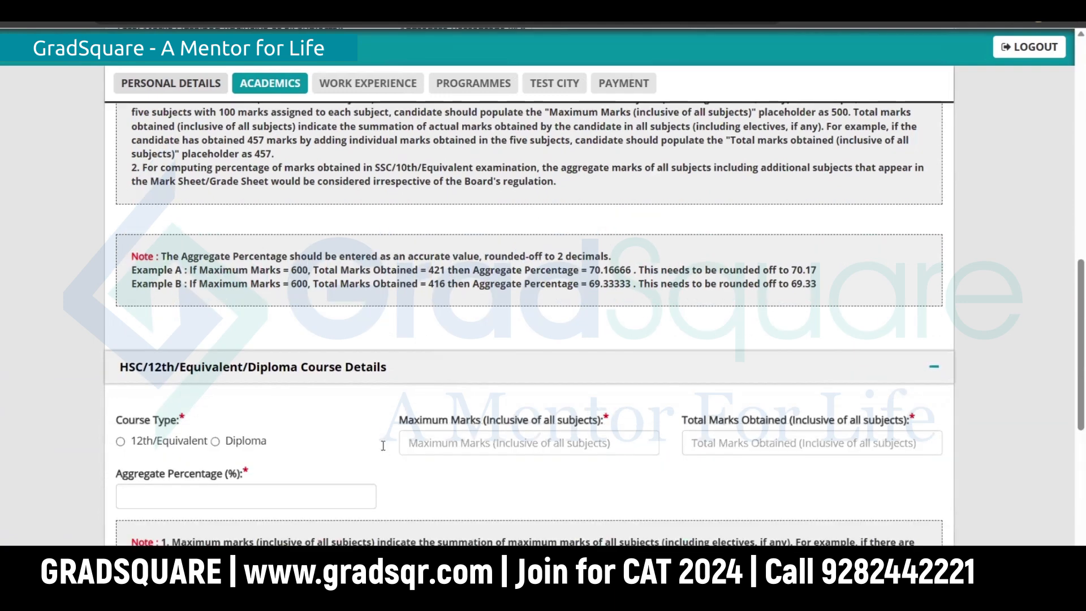
click(121, 304)
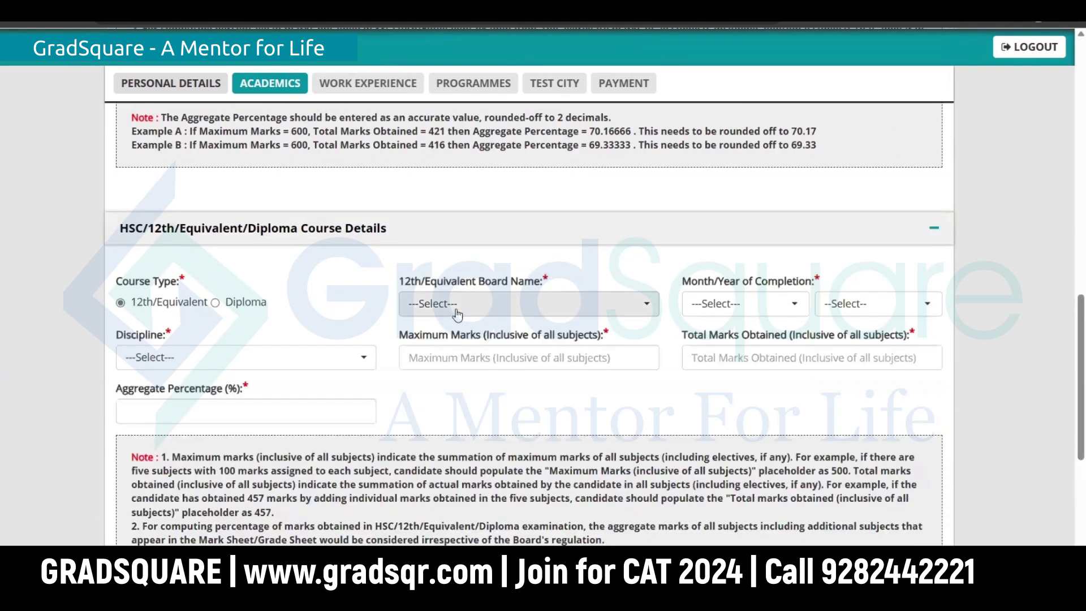
click(459, 315)
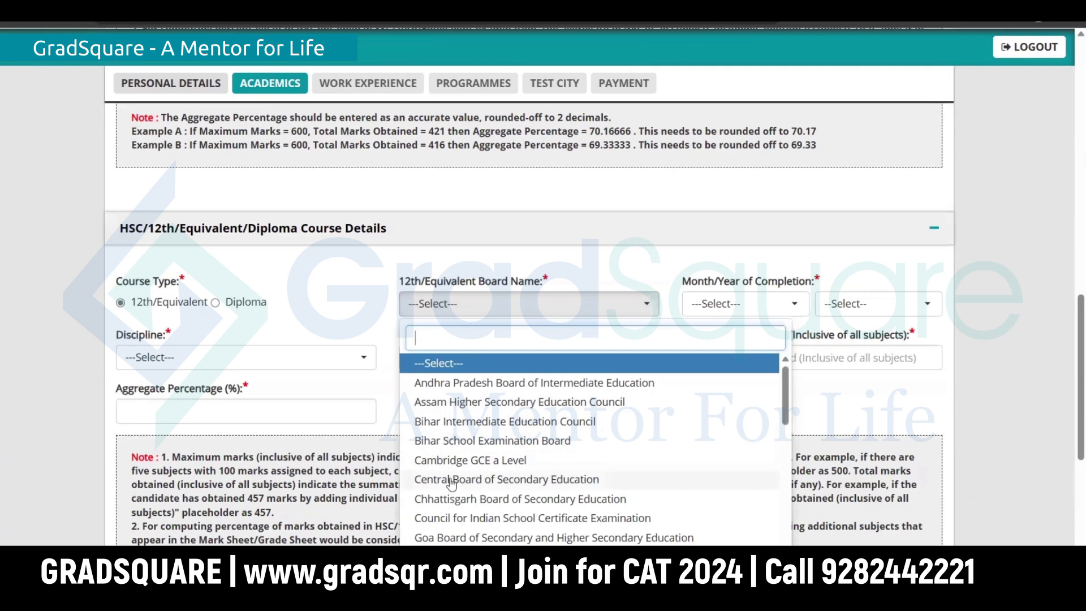
click(453, 480)
click(725, 304)
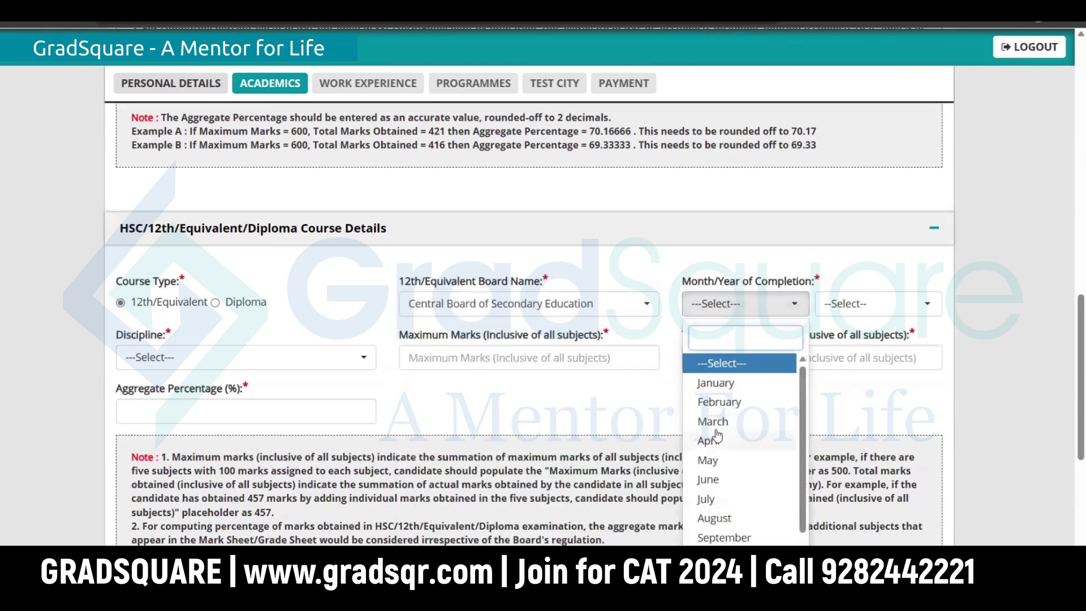
click(713, 480)
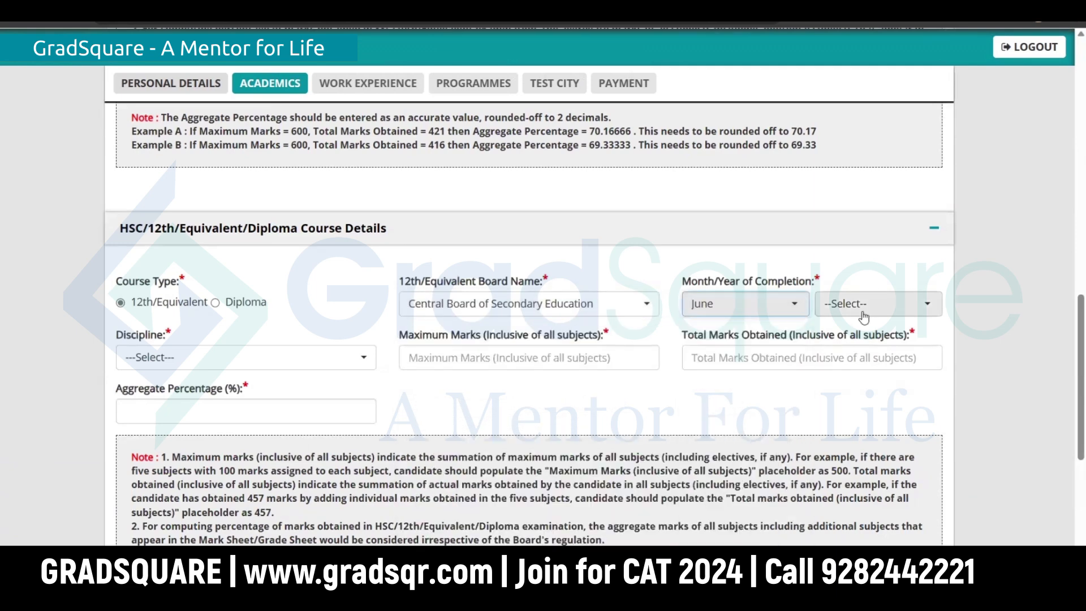
click(863, 305)
click(846, 440)
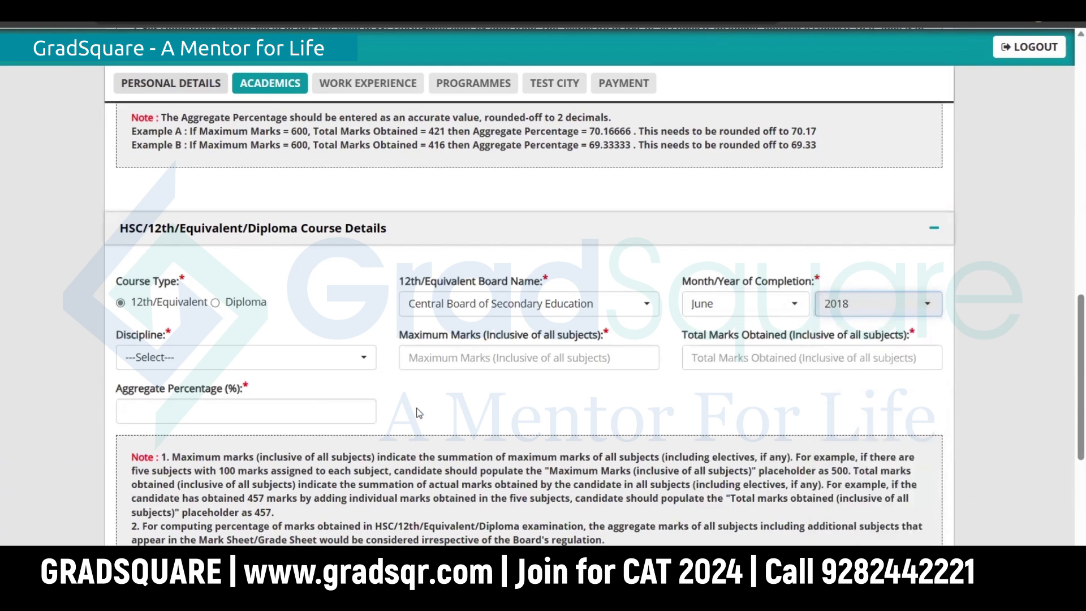
click(245, 358)
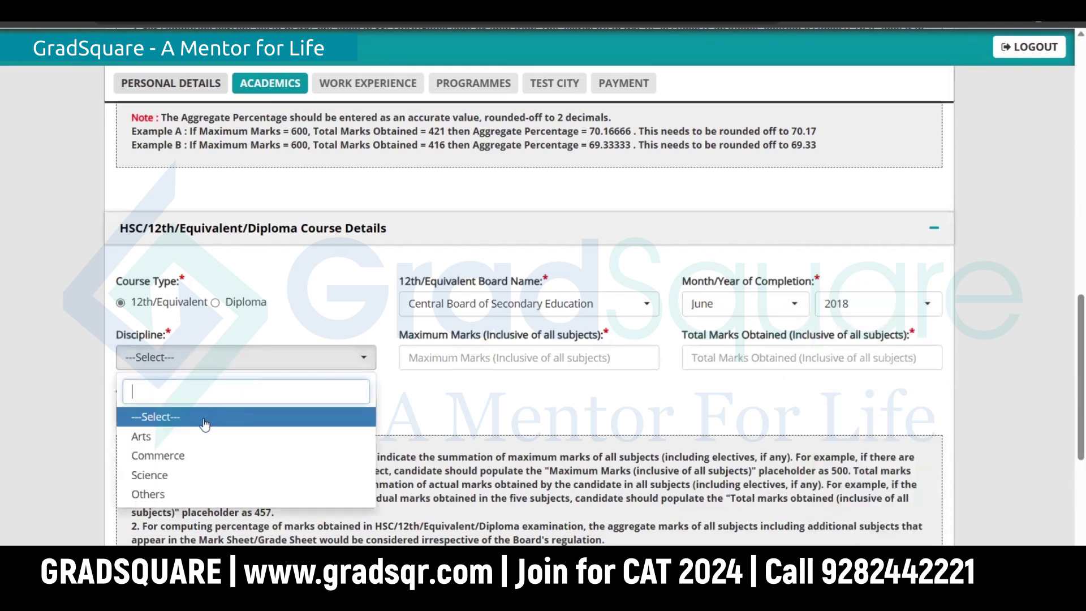
click(158, 456)
Step: Enter HSC marks of 450 out of 500 with a 90 percent aggregate
click(517, 357)
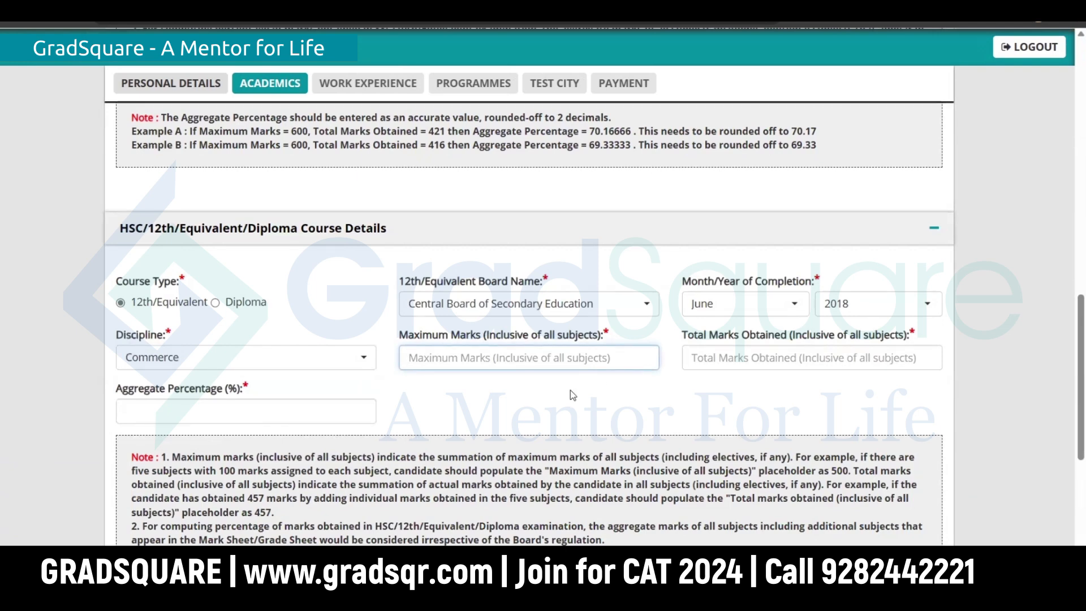
text(500)
key(Tab)
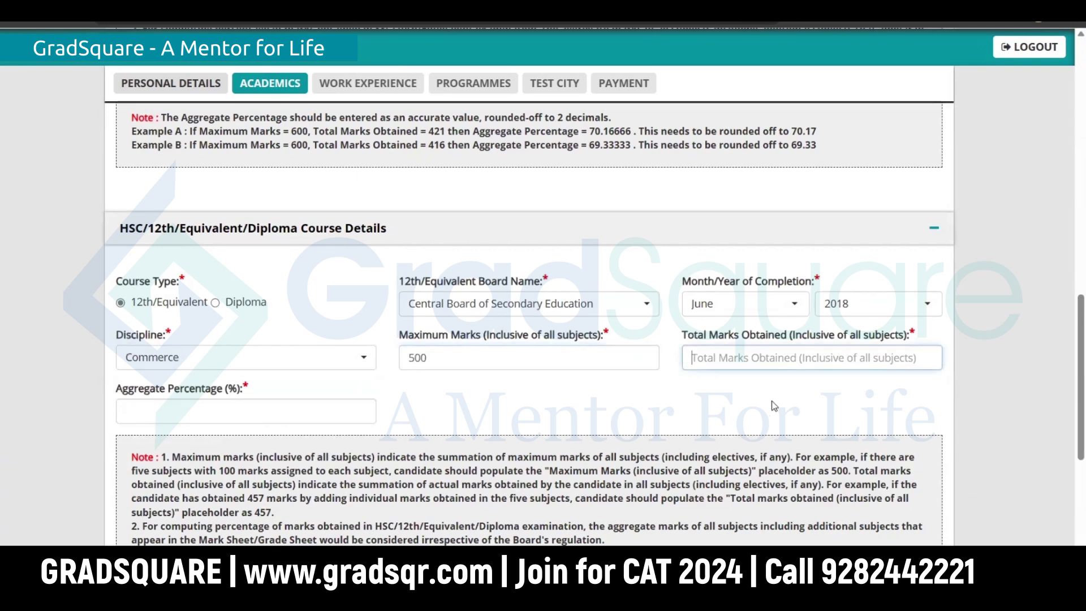
text(450)
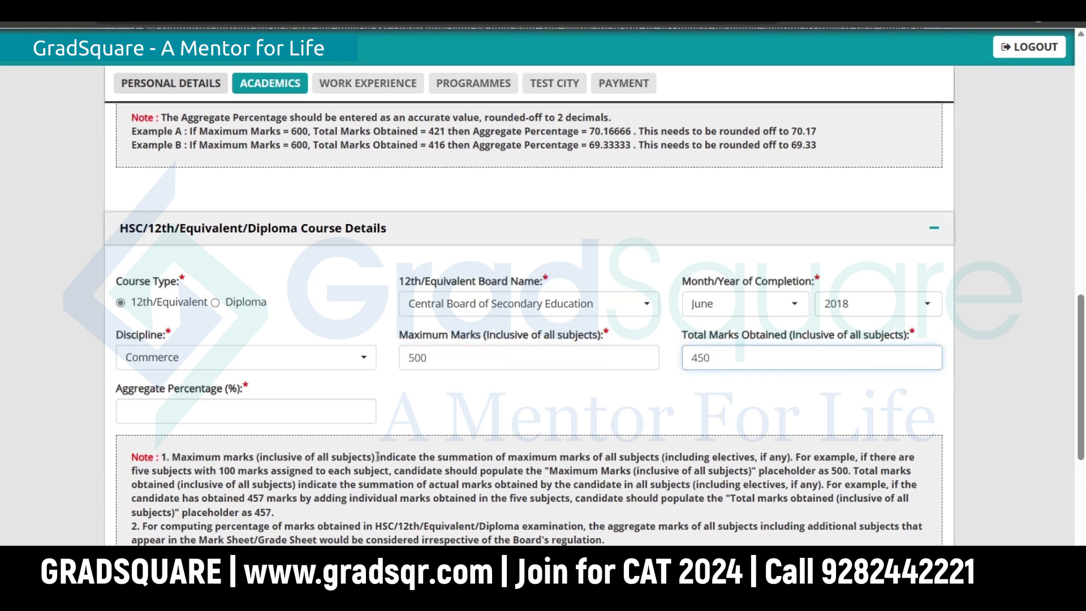
click(296, 404)
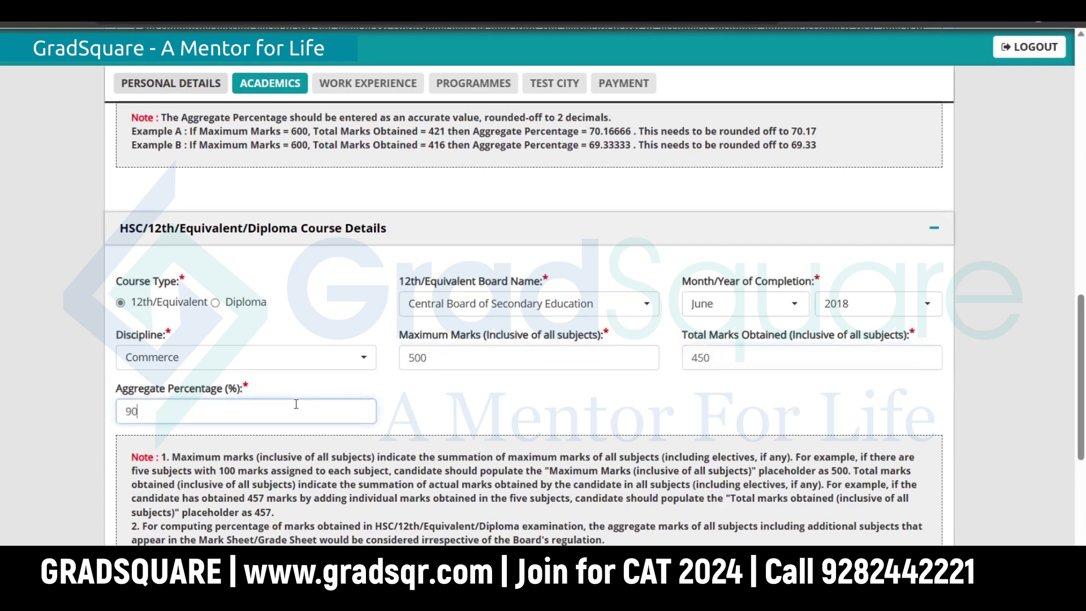
click(422, 413)
scroll(437, 412, down, 5)
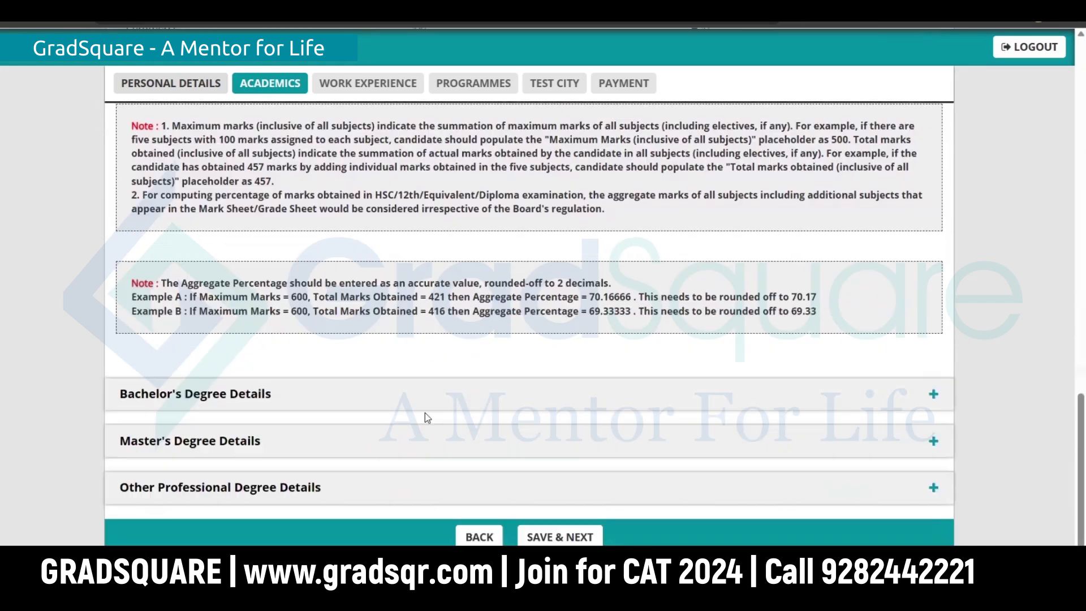
Step: Mark the Bachelor's degree as completed (not final year), 4 Years, at a Deemed University
click(307, 394)
scroll(322, 425, down, 3)
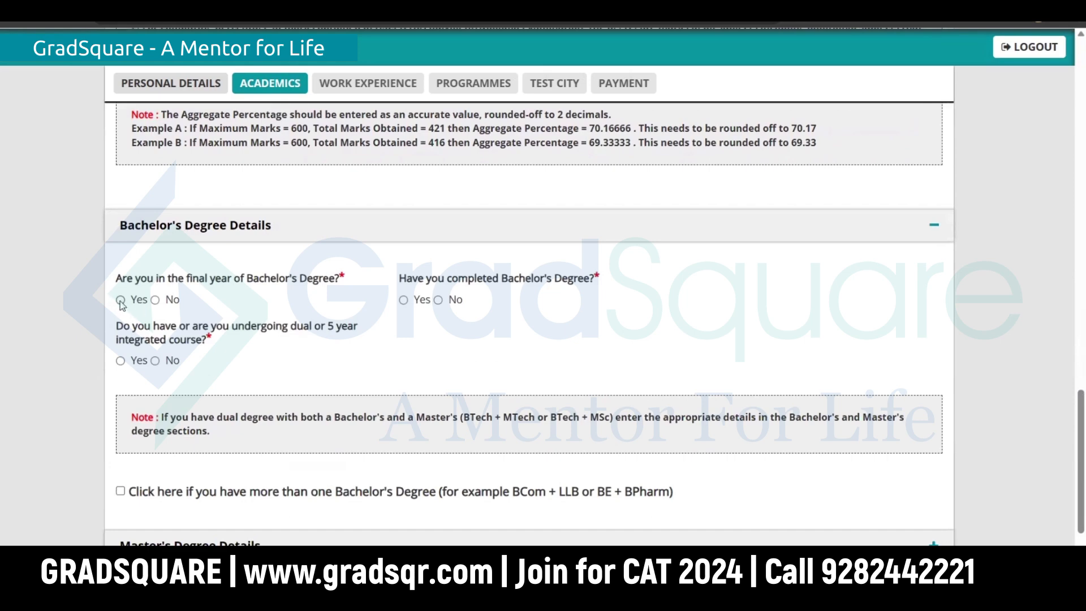
click(155, 300)
click(403, 300)
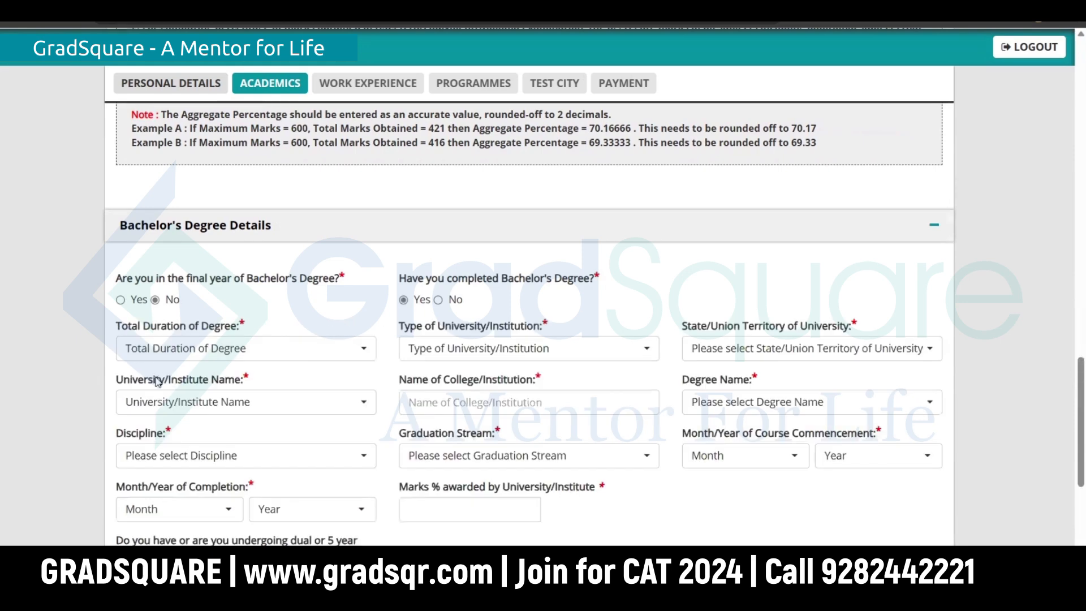
click(198, 351)
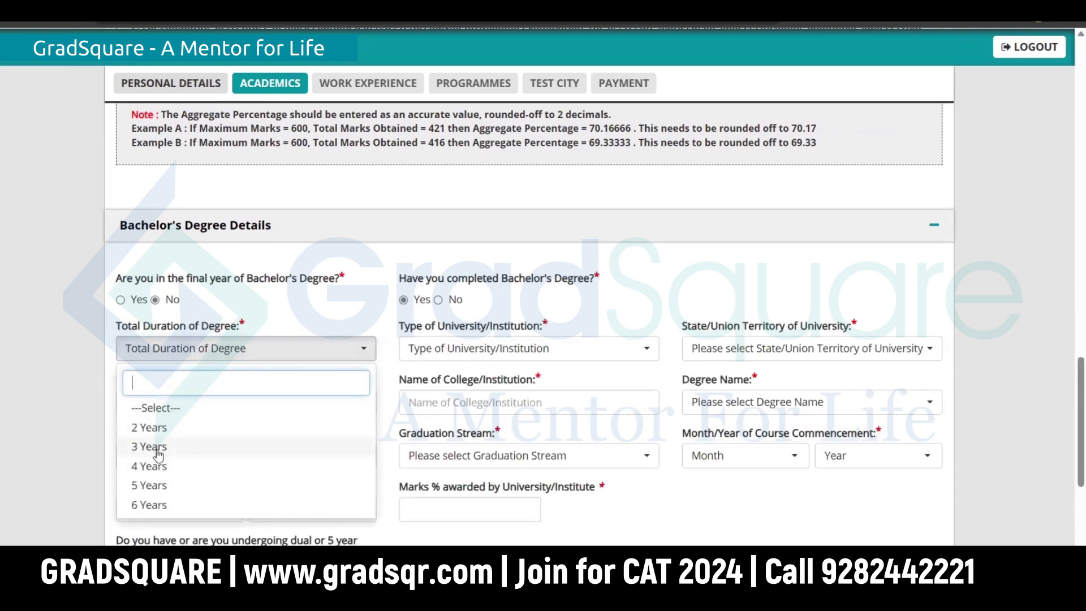
click(151, 466)
click(507, 350)
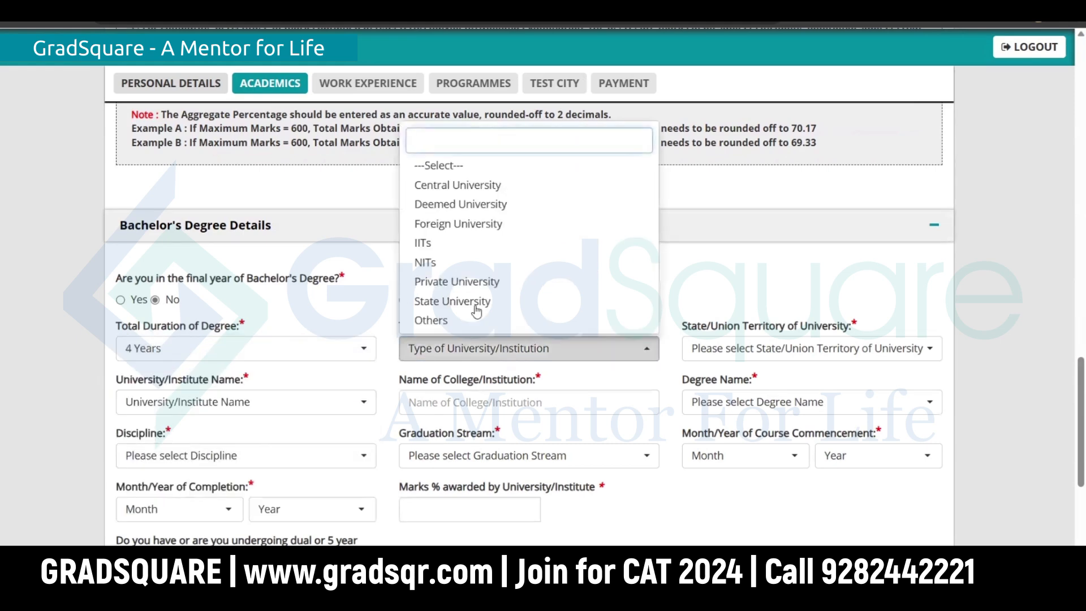
click(492, 206)
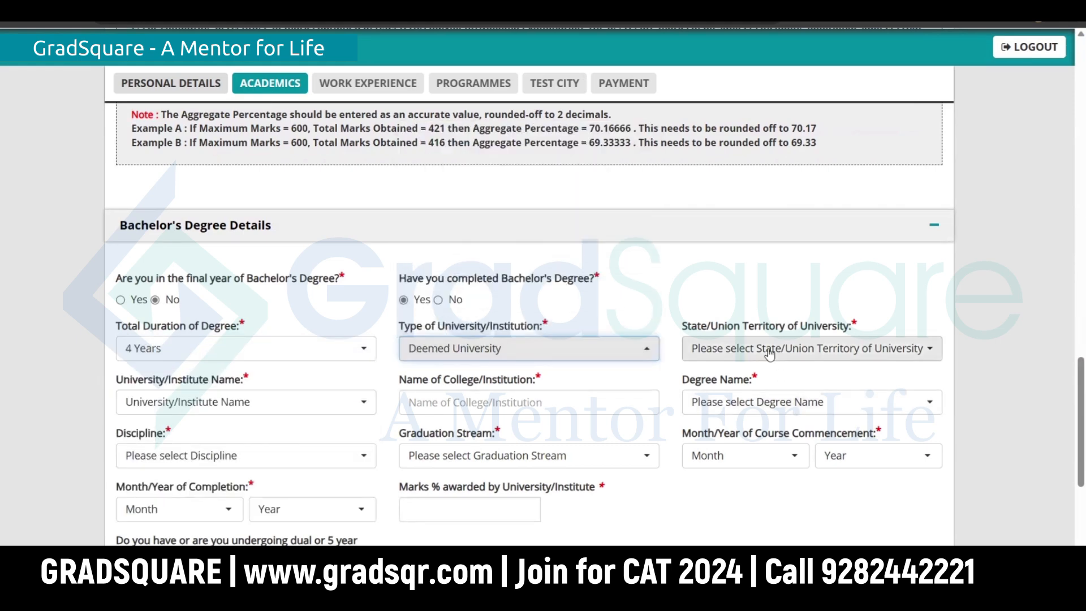
Step: Set the state to Tamil Nadu and search 's.r.' to pick S.R.M. Institute of Science and Technology
click(769, 351)
scroll(724, 266, down, 7)
click(725, 314)
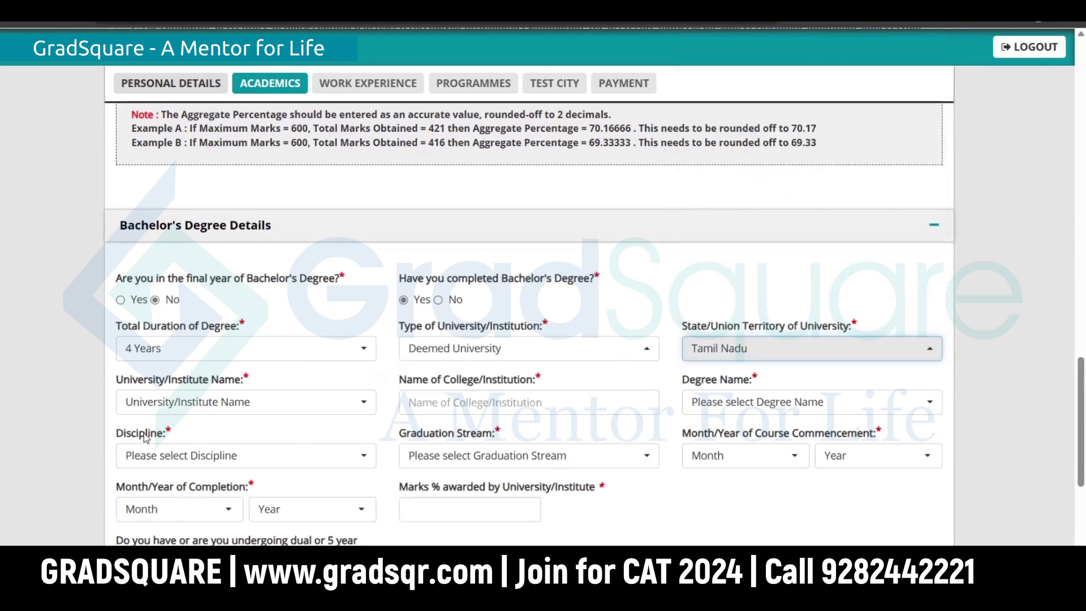
click(191, 403)
scroll(223, 255, down, 8)
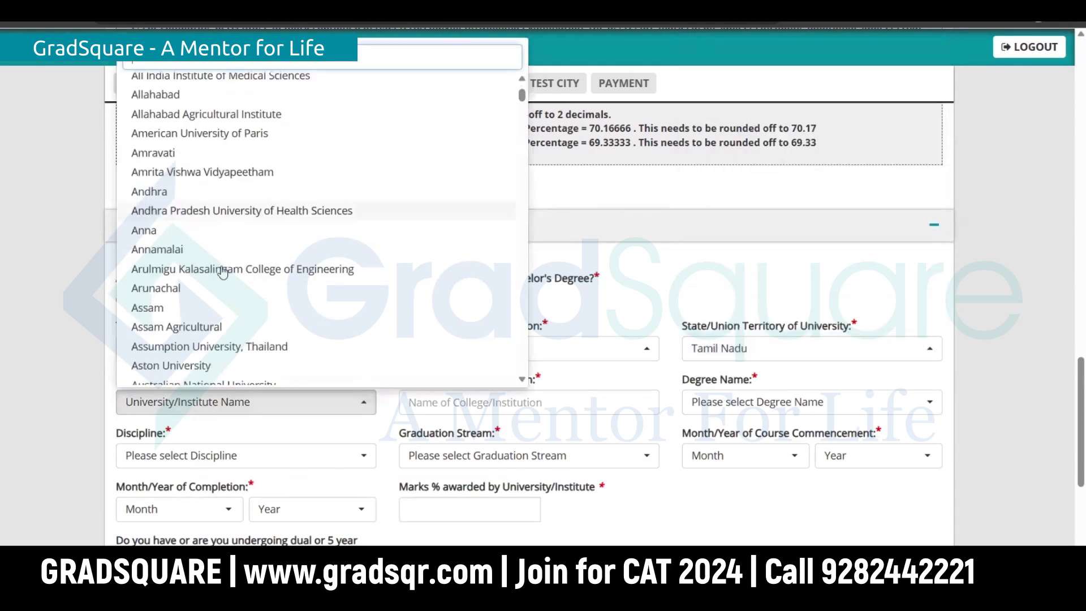
text(srm)
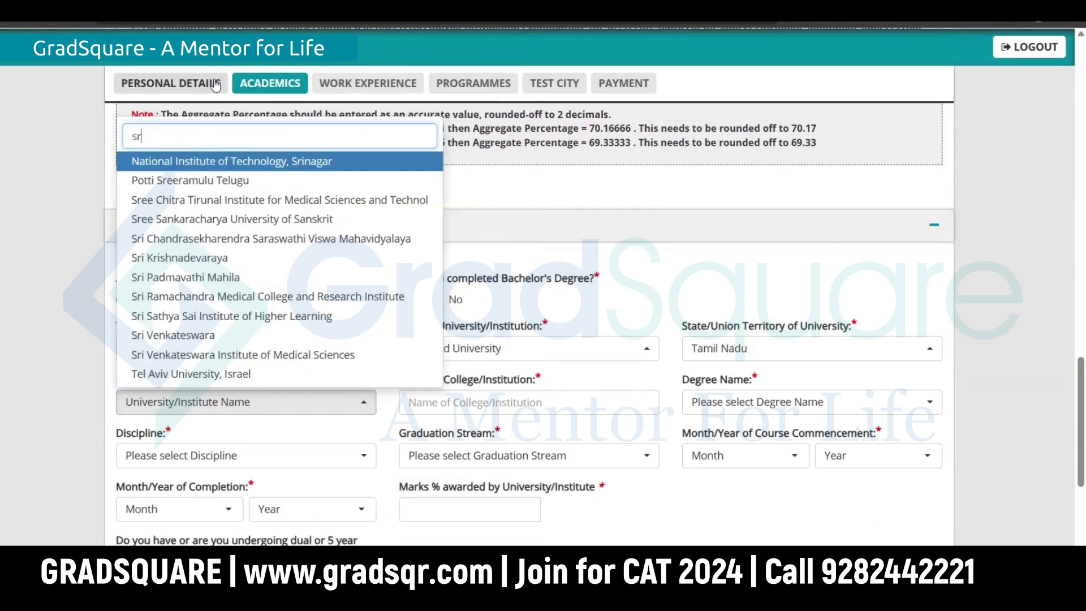
key(BackSpace)
key(BackSpace)
key(BackSpace)
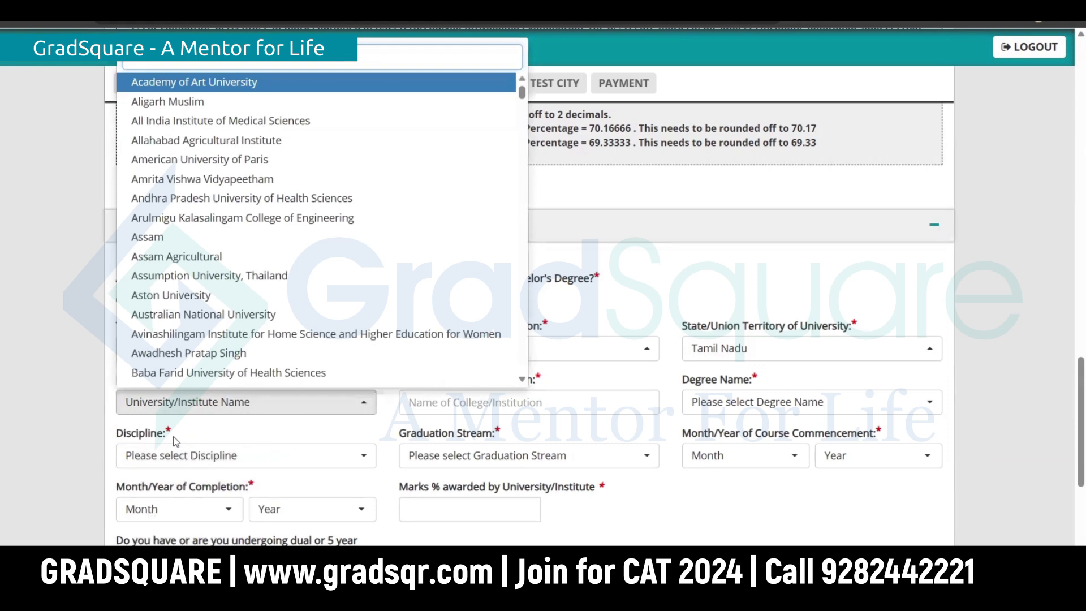
text(s.r.)
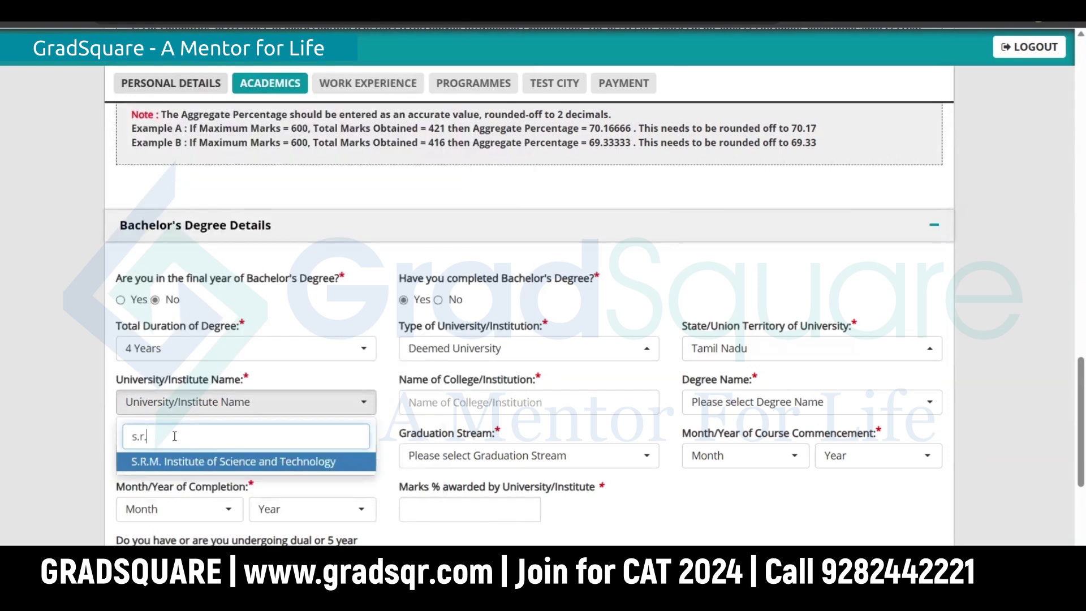
click(253, 467)
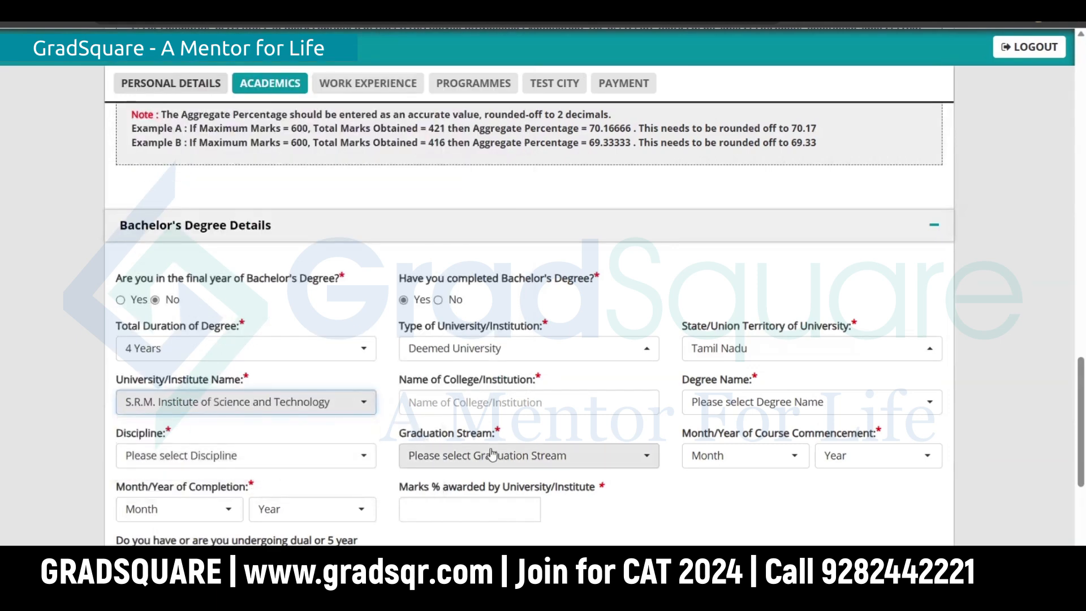
click(506, 402)
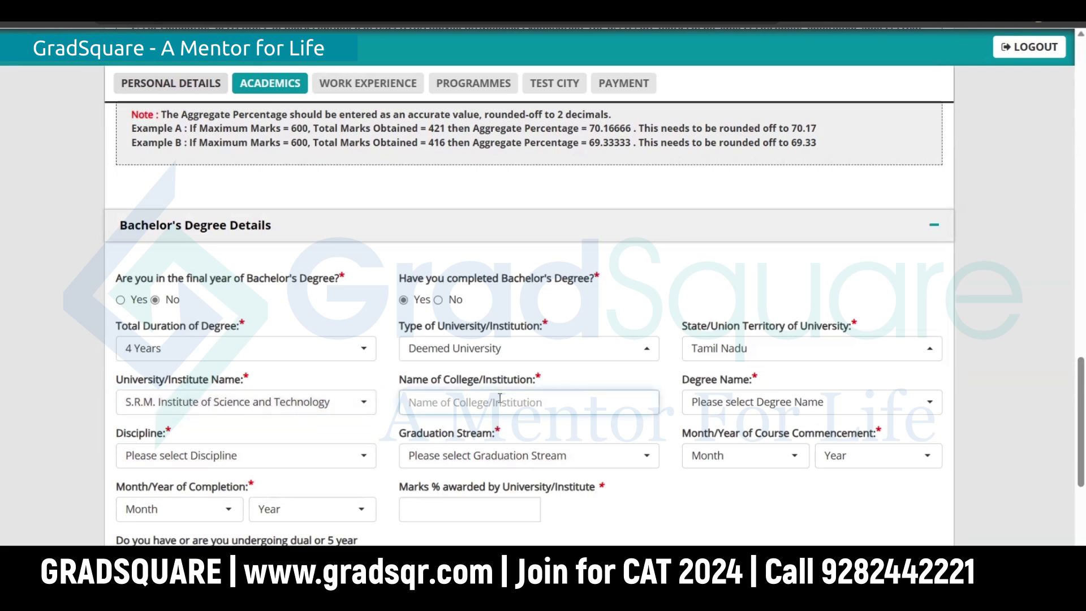
Step: Enter SRMIST as the college and choose BTECH - Bachelor of Technology (any) as degree
text(SRMIST)
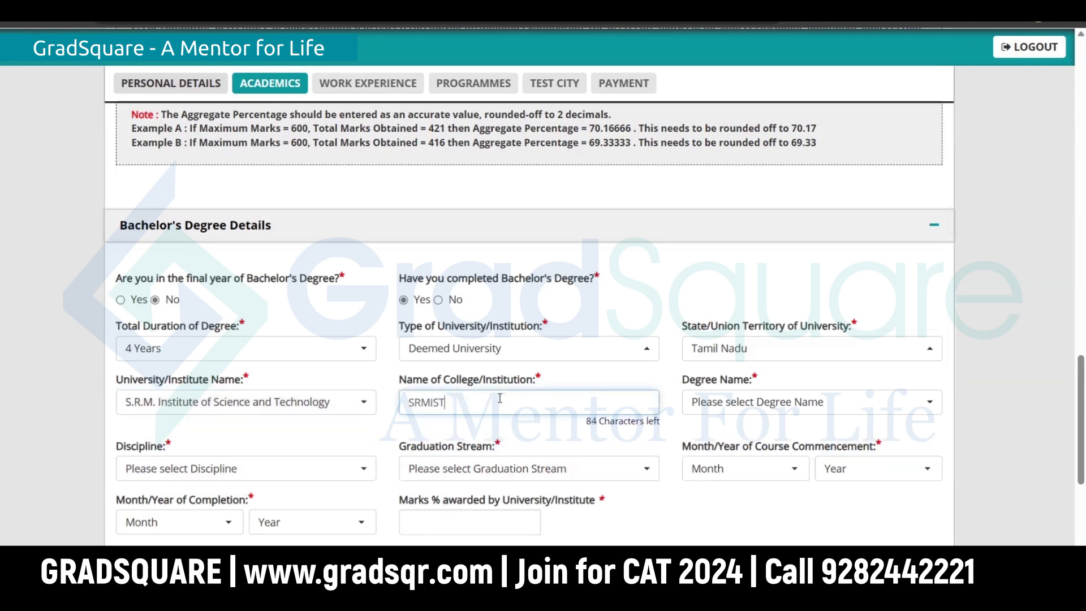
click(804, 403)
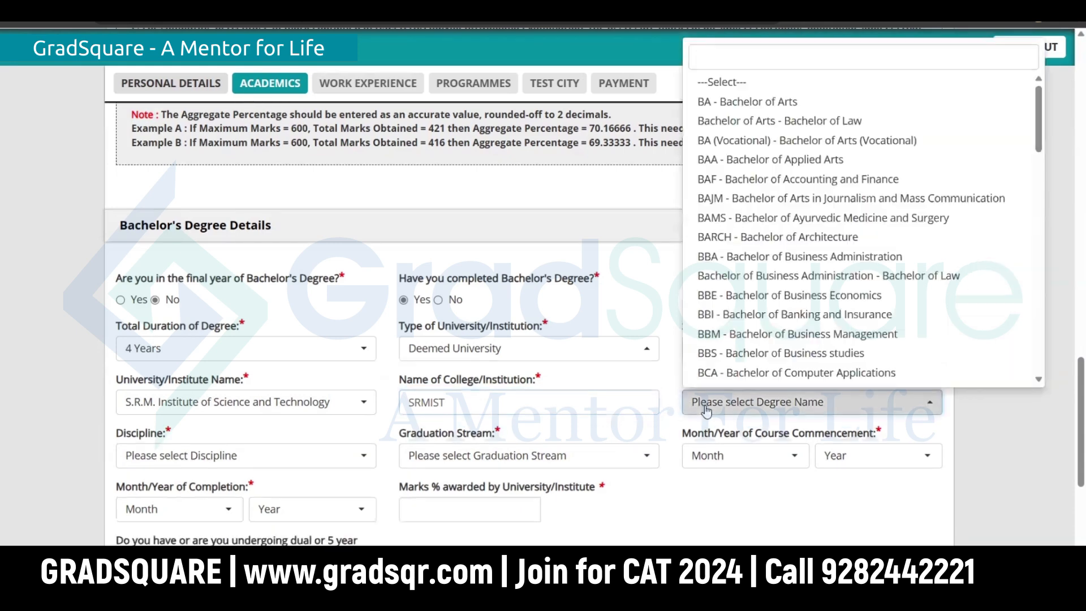
scroll(733, 258, down, 8)
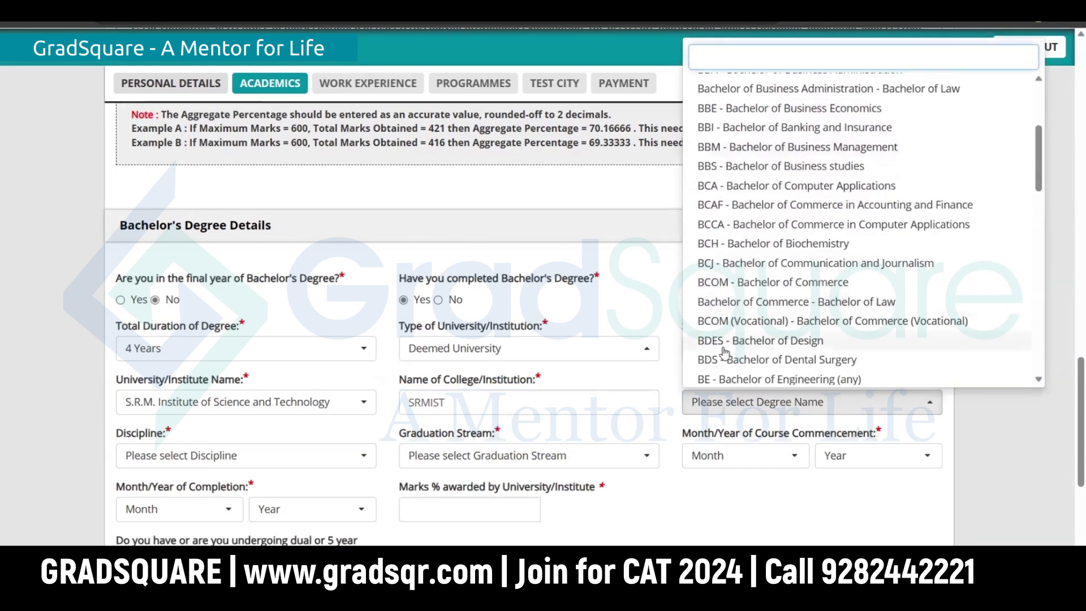
scroll(754, 318, down, 1)
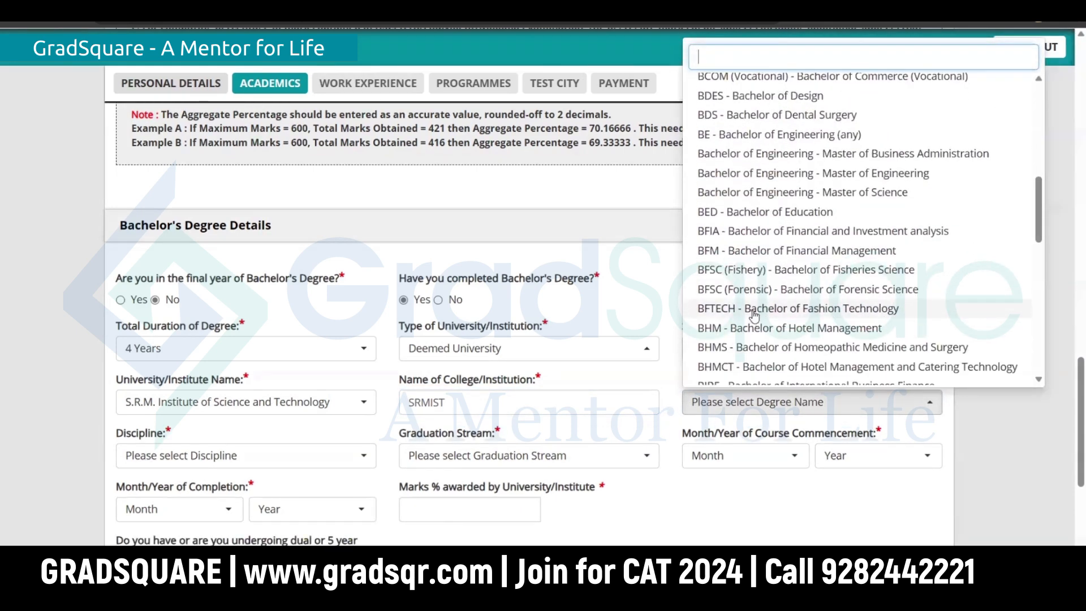
scroll(752, 316, up, 4)
scroll(784, 238, down, 4)
scroll(785, 263, down, 9)
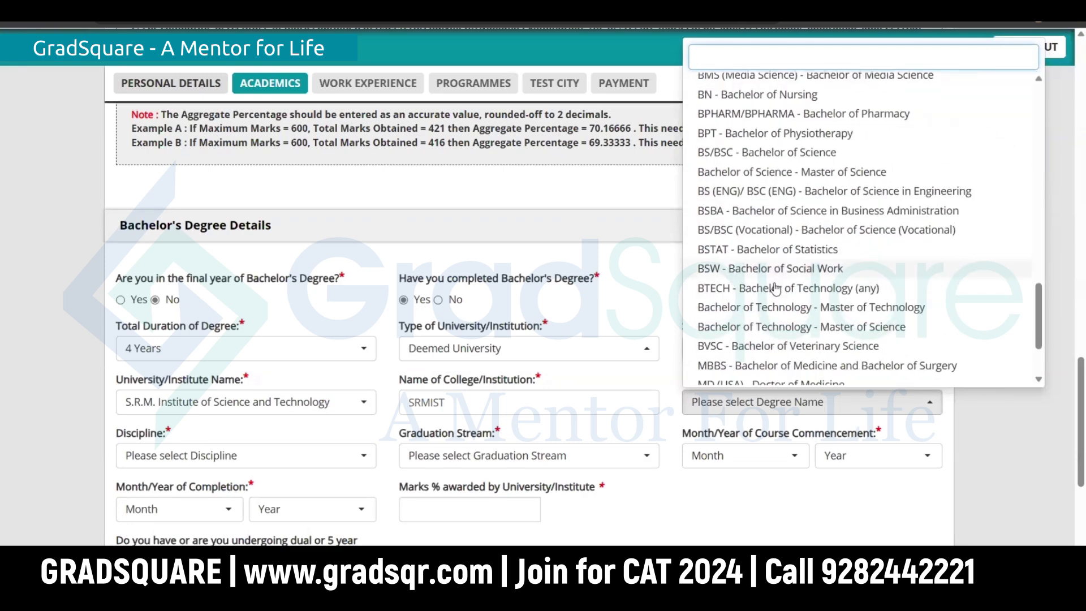
click(775, 287)
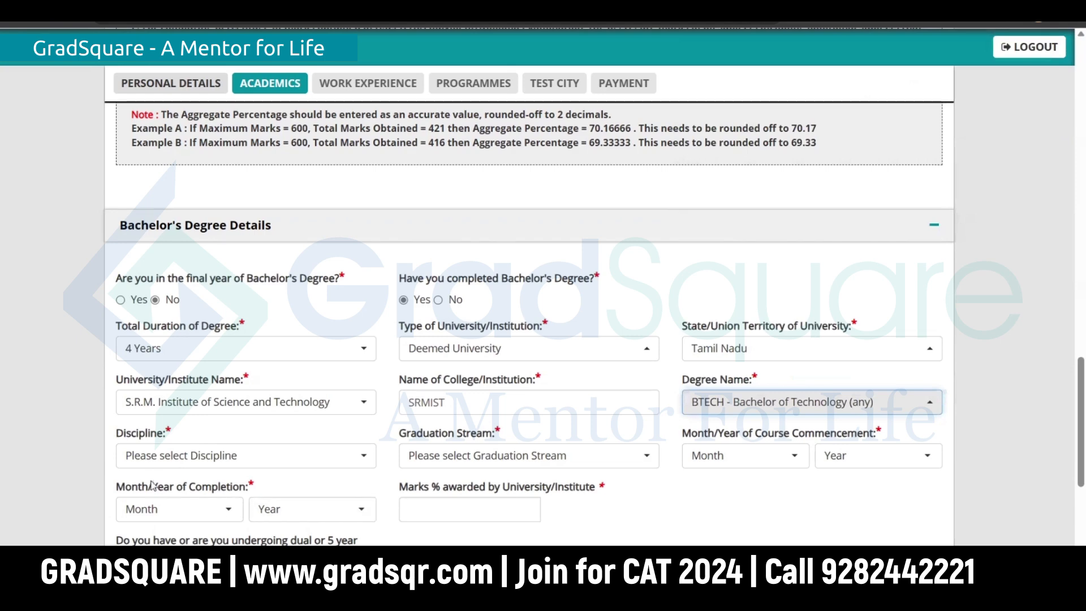
Step: Set the discipline to Others, specifying Nanotechnology
click(167, 458)
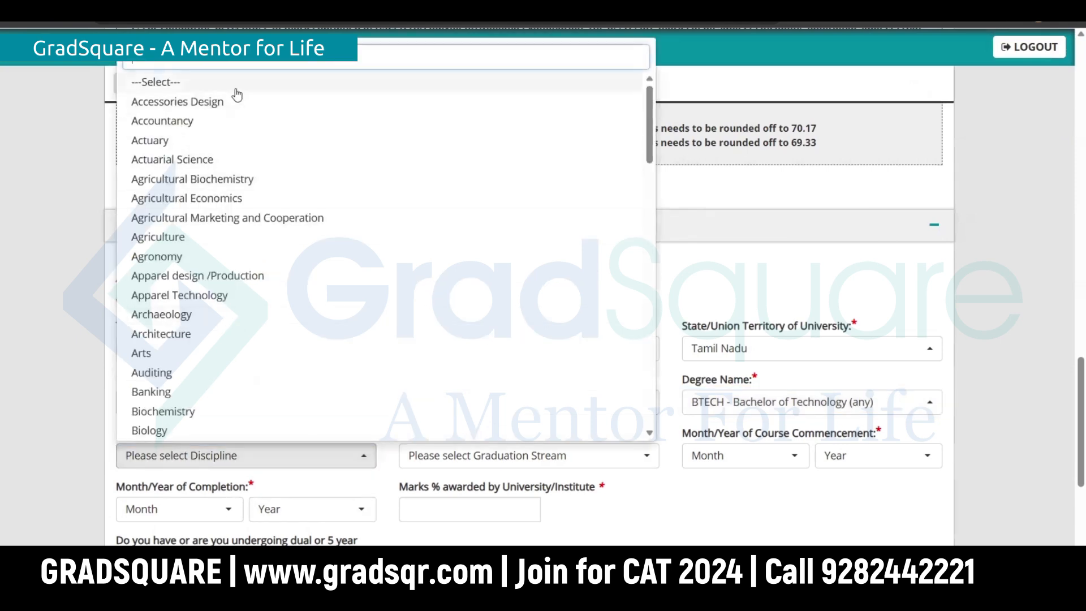
text(oth)
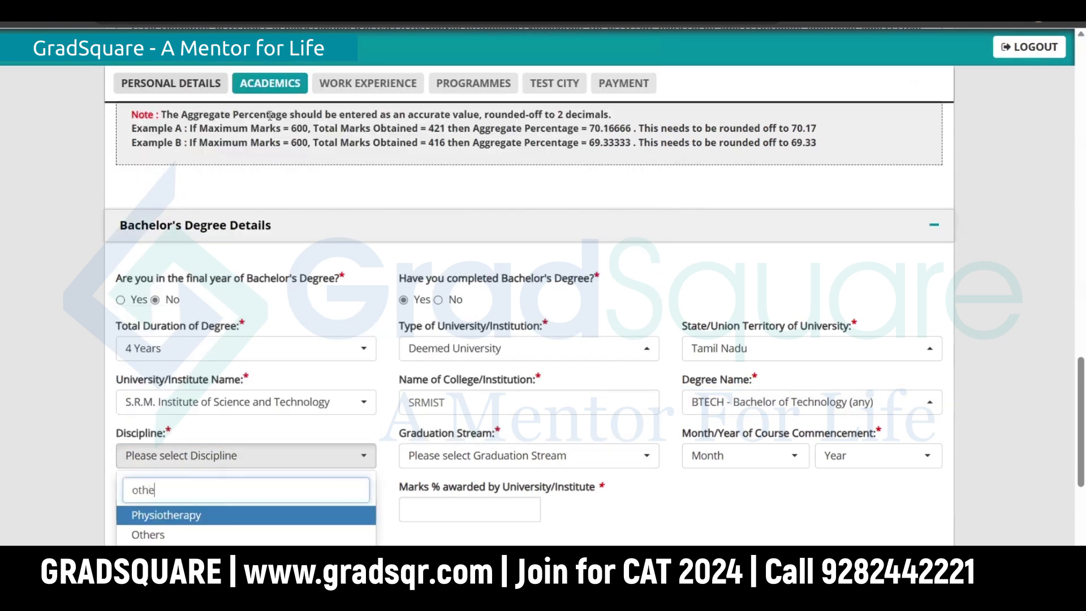
text(e)
click(305, 531)
click(283, 456)
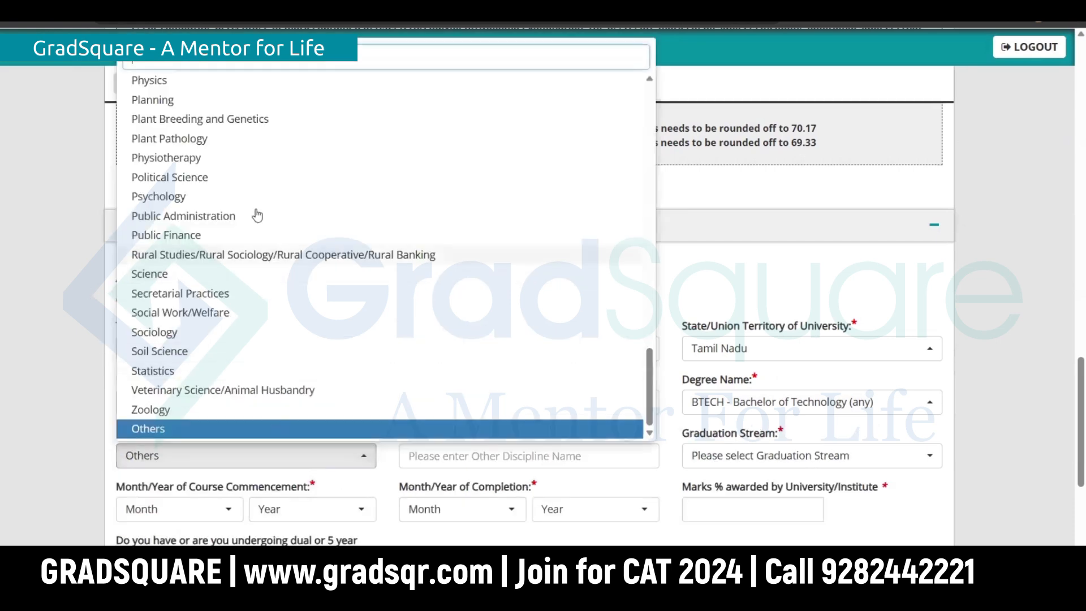
click(458, 448)
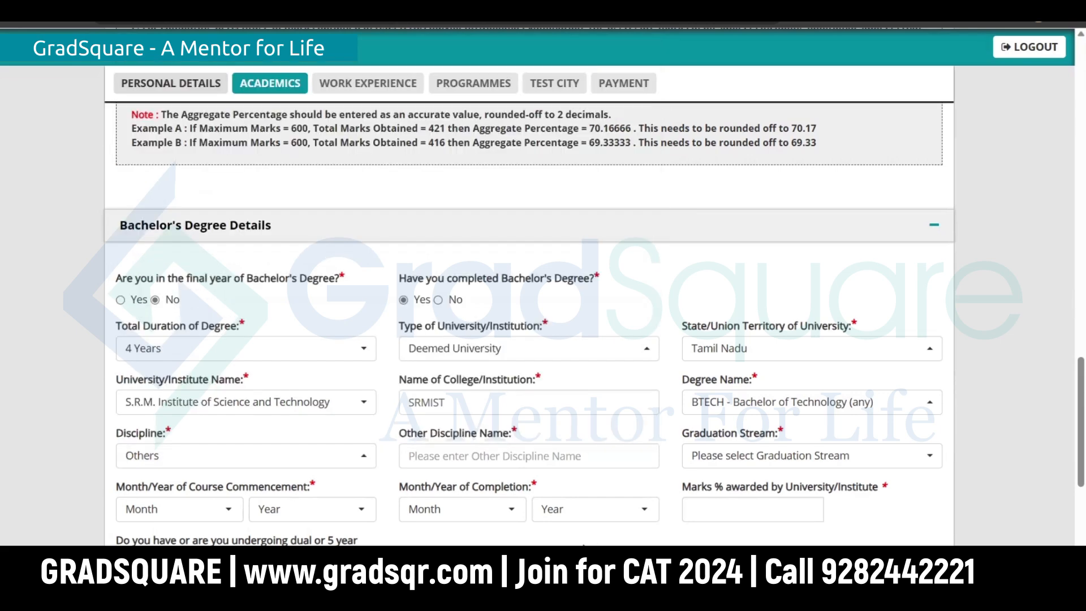
click(453, 463)
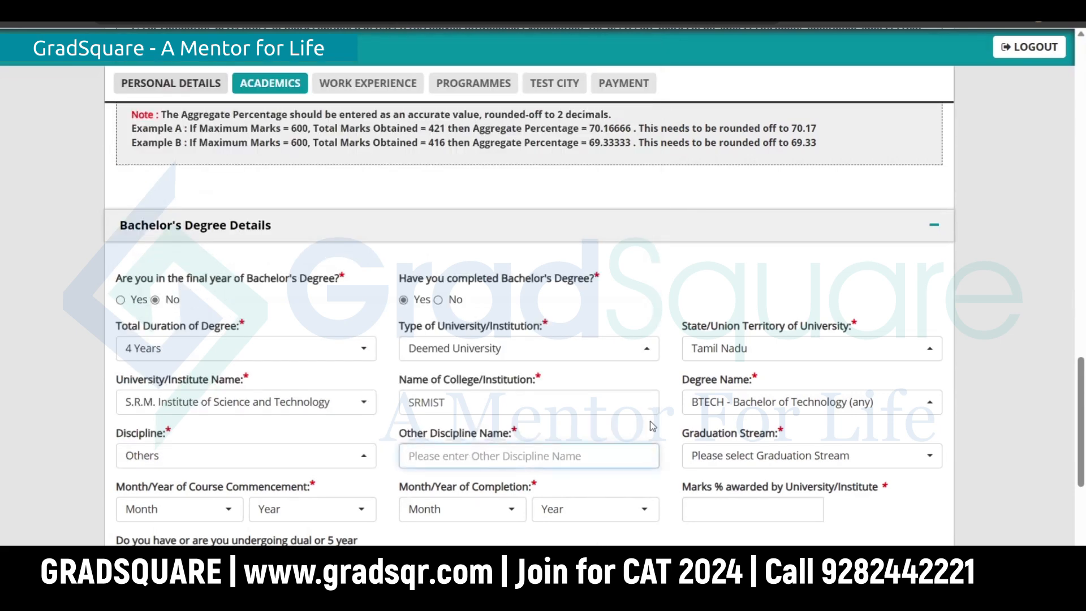
text(Nanotechnology)
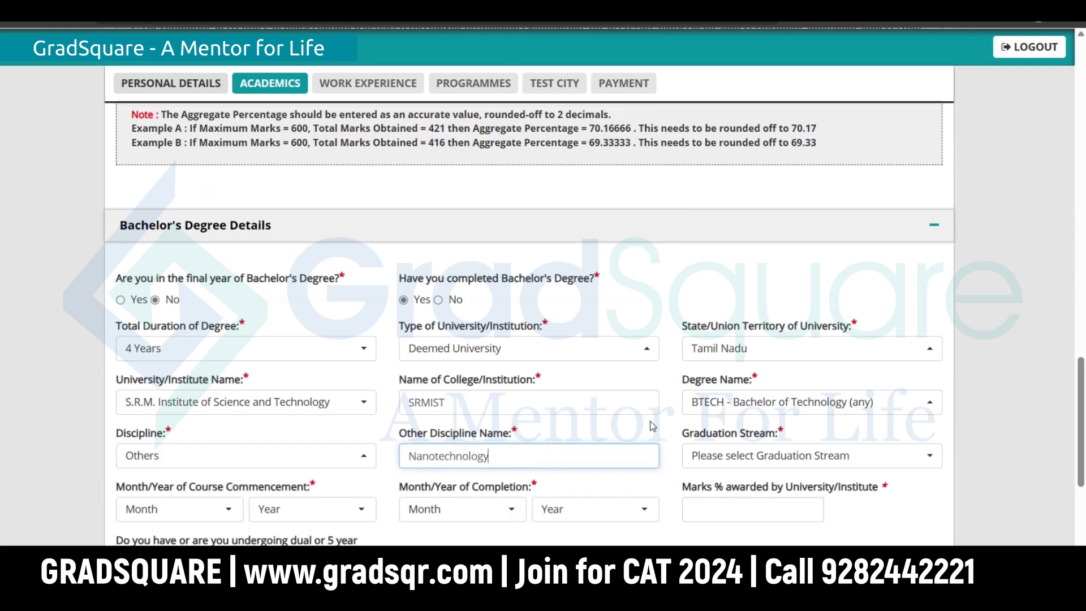
Step: Keep Others as the discipline and choose Engineering as the graduation stream
click(308, 457)
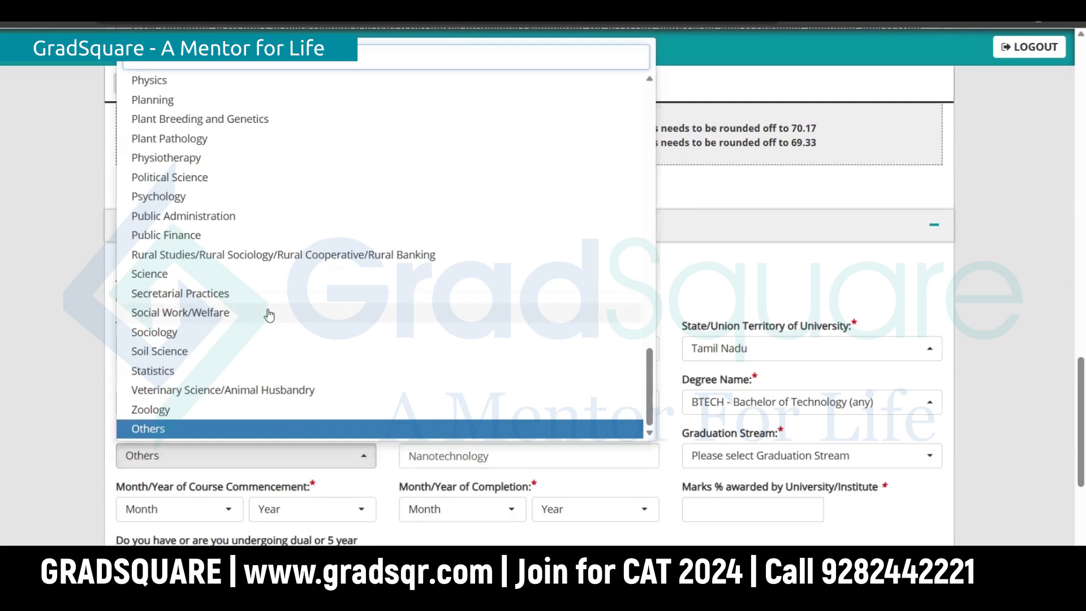
scroll(269, 315, up, 10)
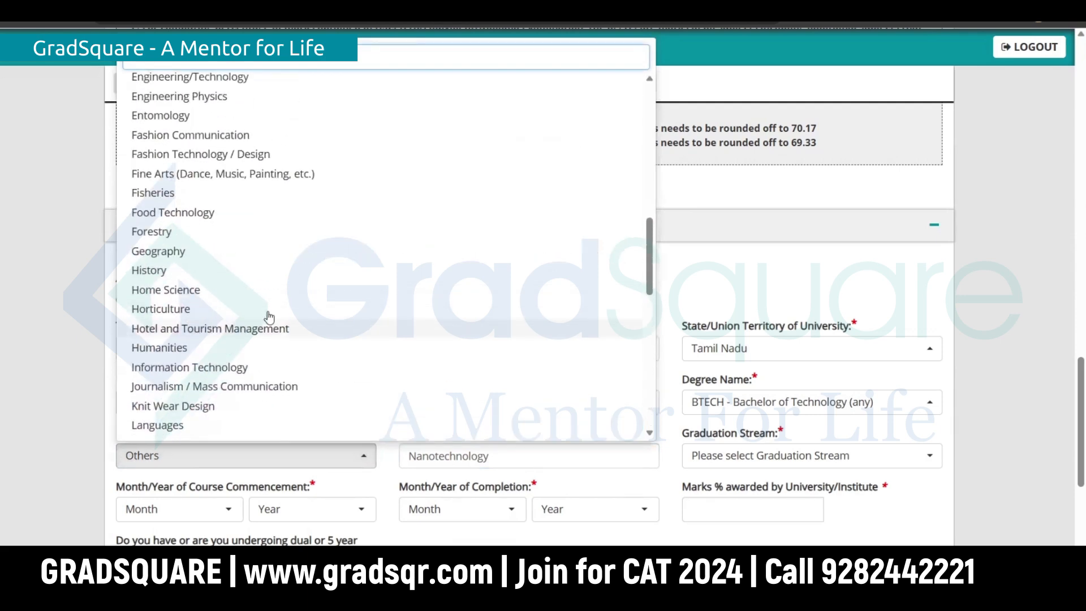
scroll(269, 316, up, 3)
scroll(269, 317, down, 6)
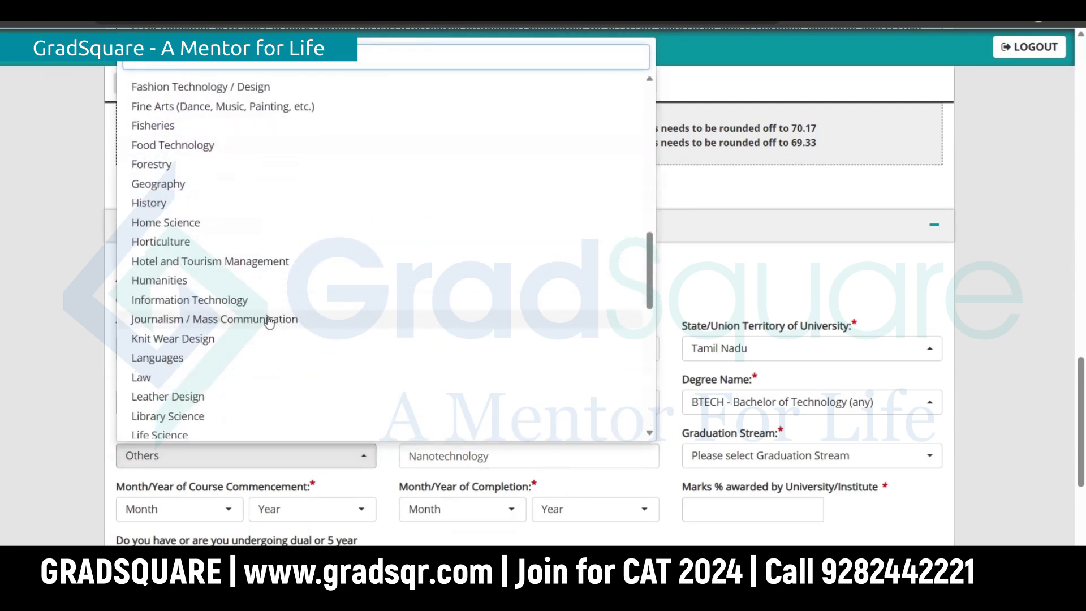
scroll(269, 319, down, 4)
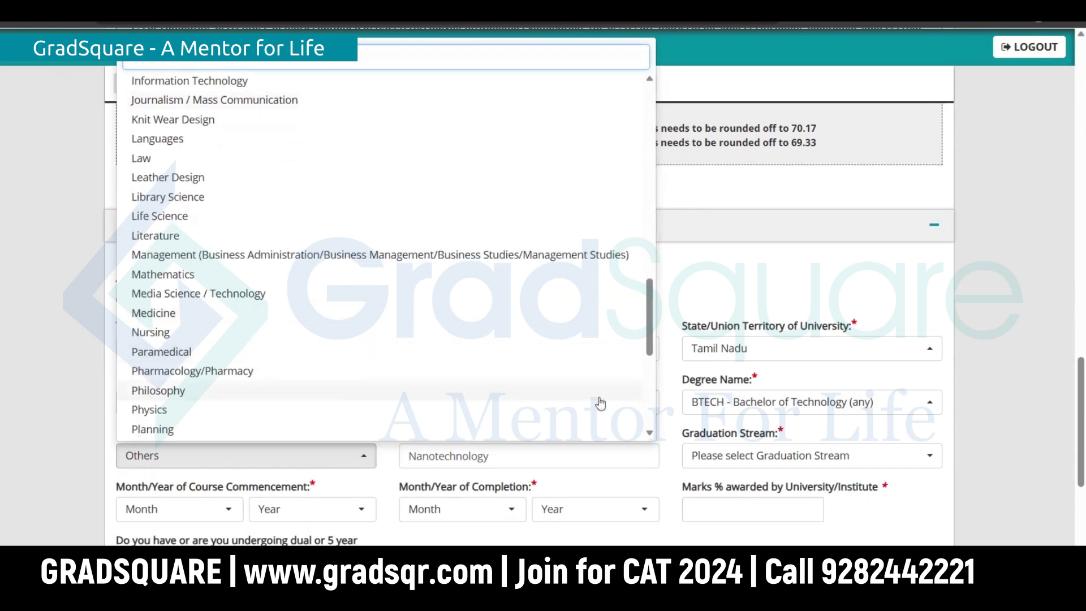
click(994, 387)
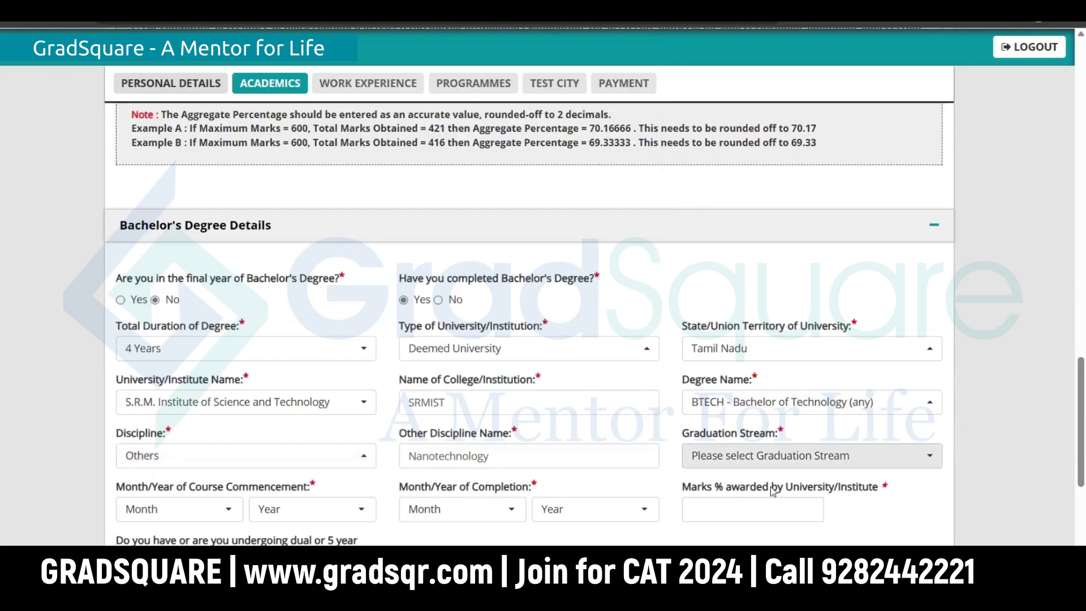
click(797, 458)
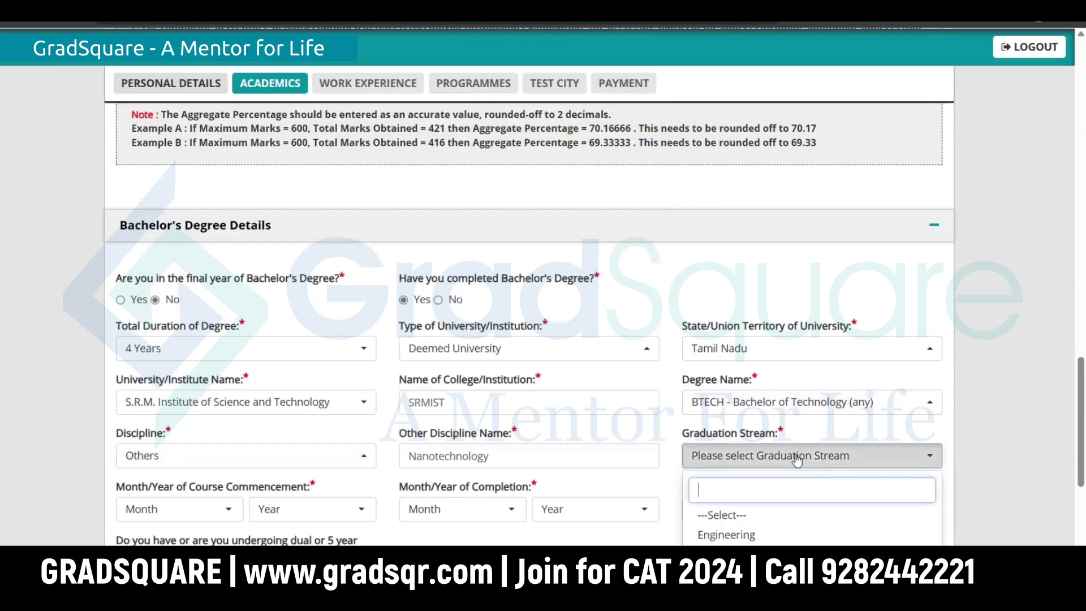
click(752, 535)
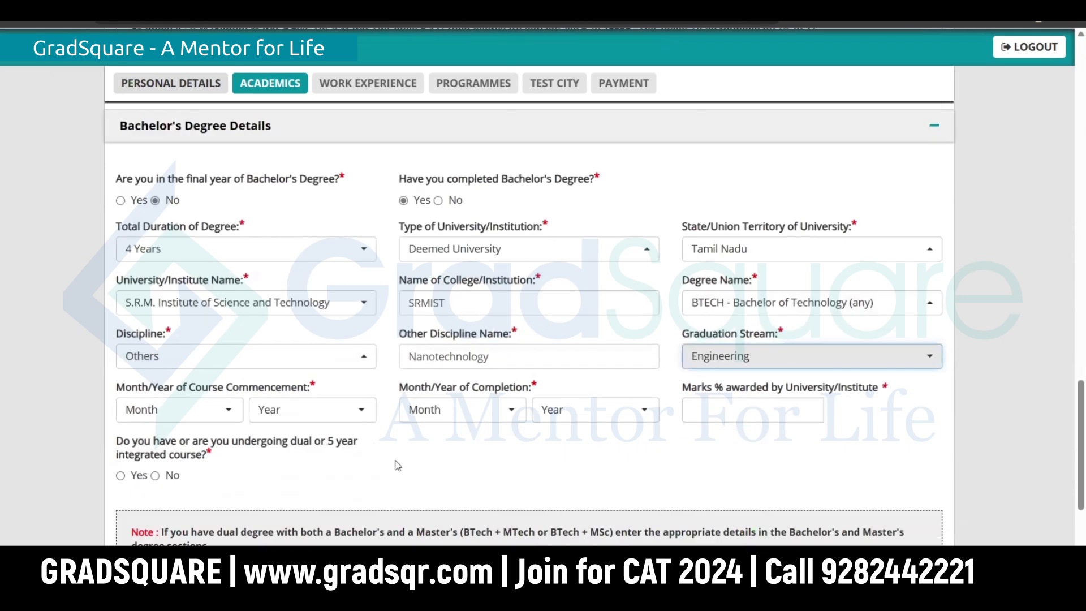
scroll(218, 509, down, 3)
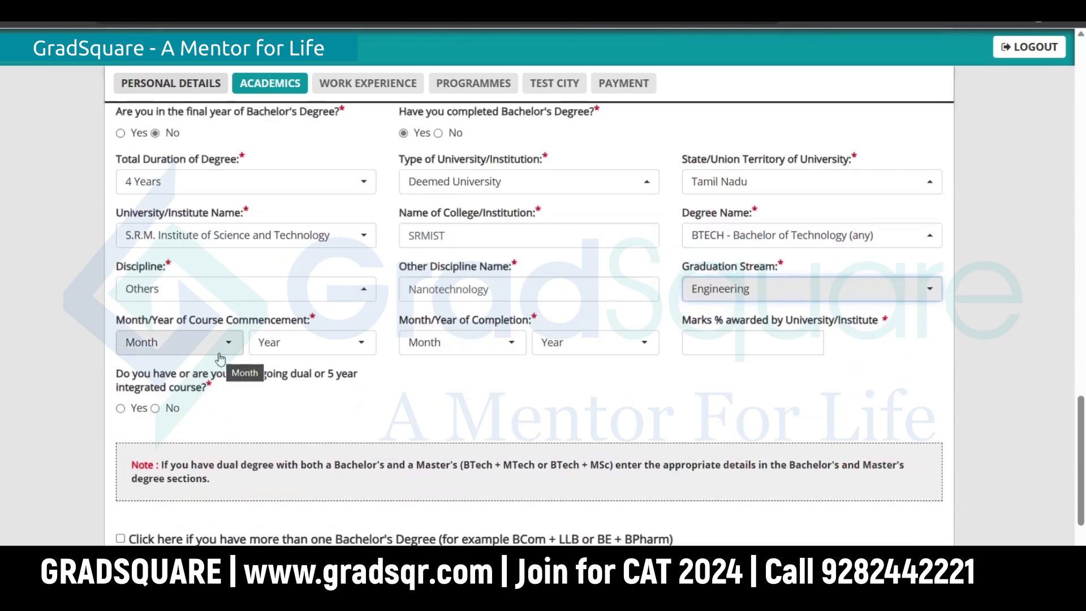
Step: Set the course to run July 2018 to June 2022 with 90 as the marks percentage
click(222, 347)
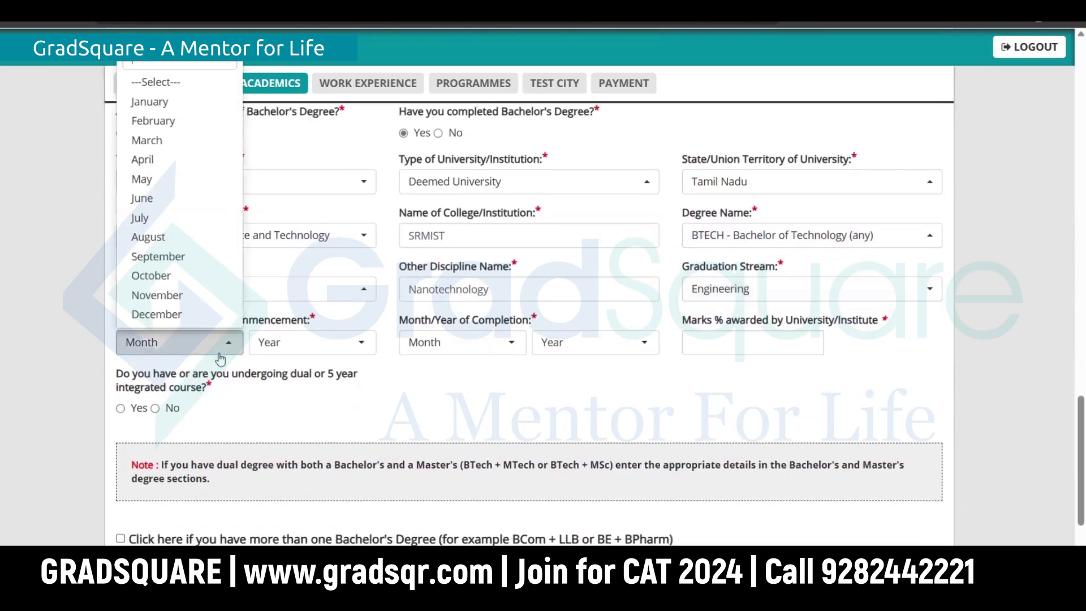
click(149, 219)
click(286, 346)
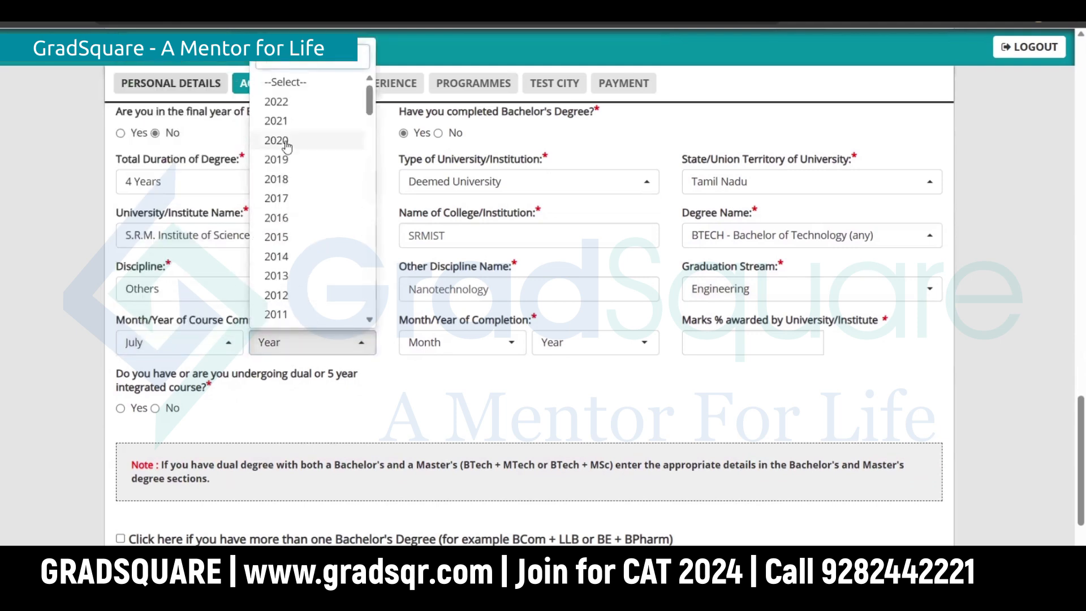
click(277, 179)
click(447, 343)
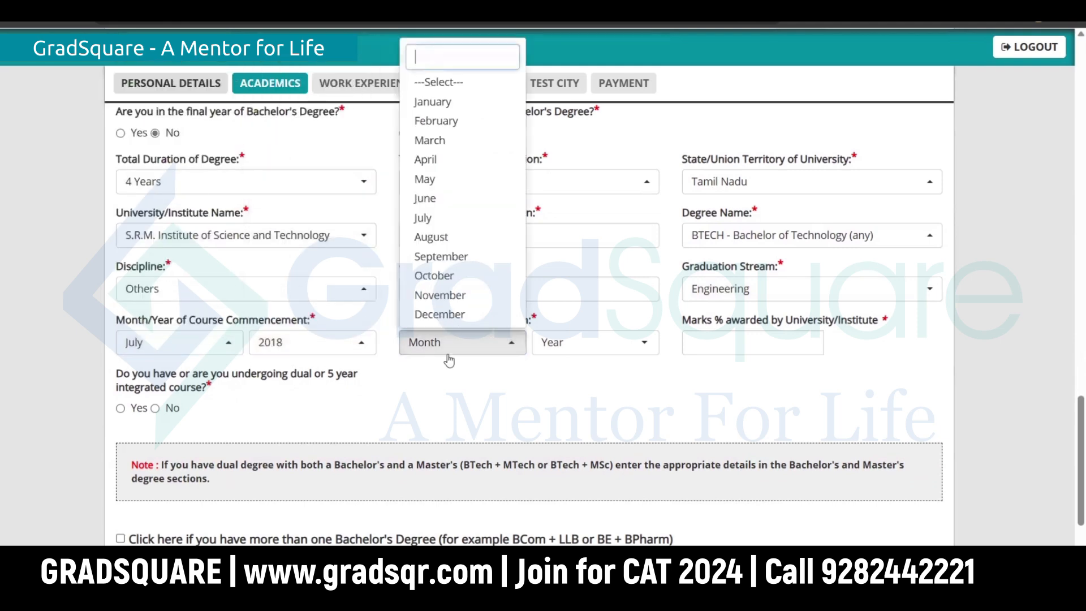
click(433, 201)
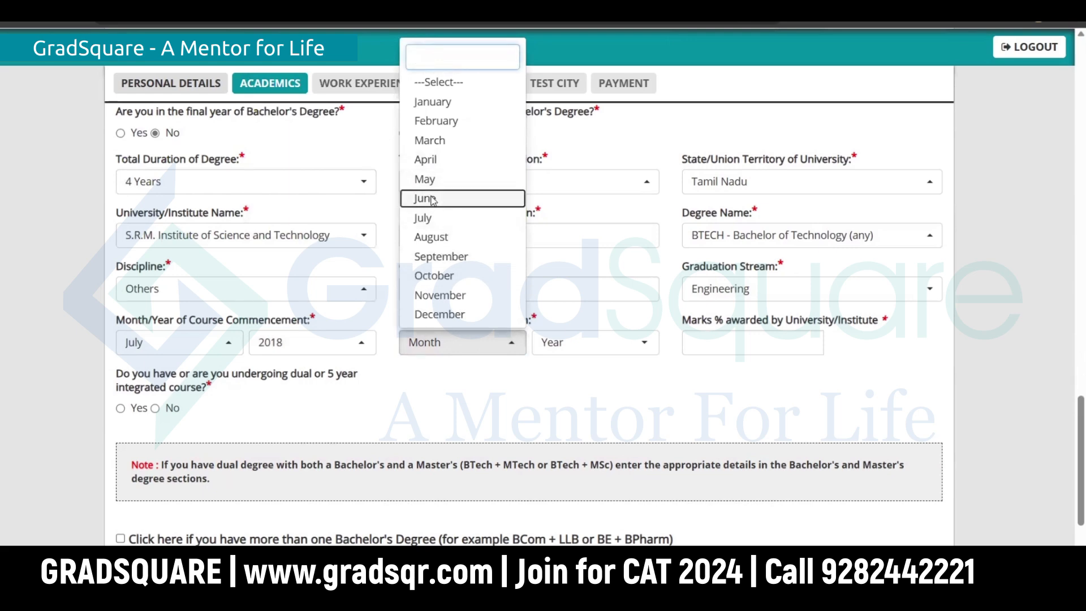
click(566, 343)
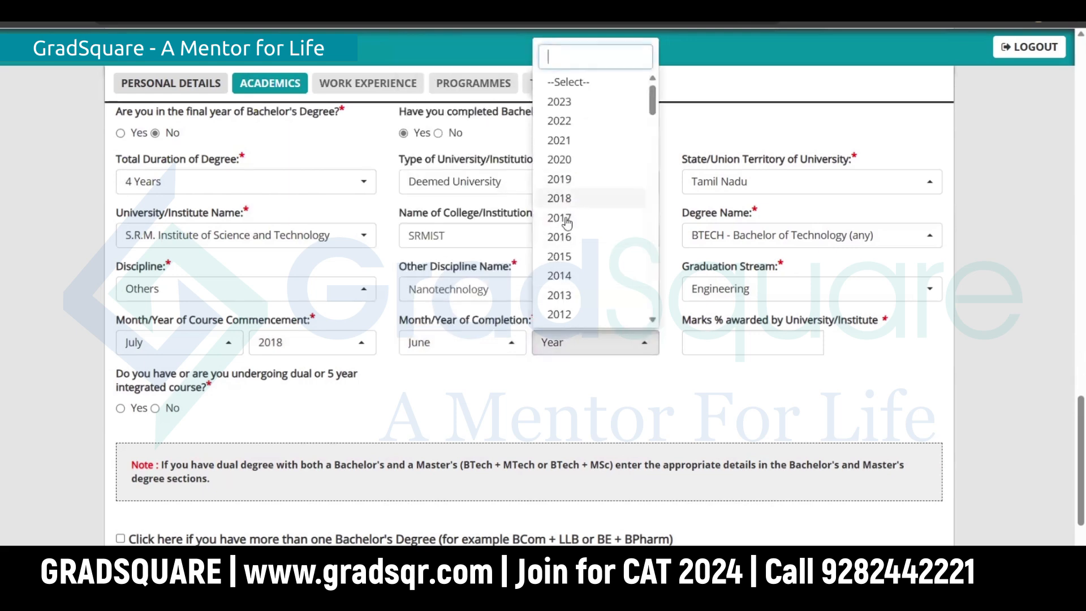
click(576, 121)
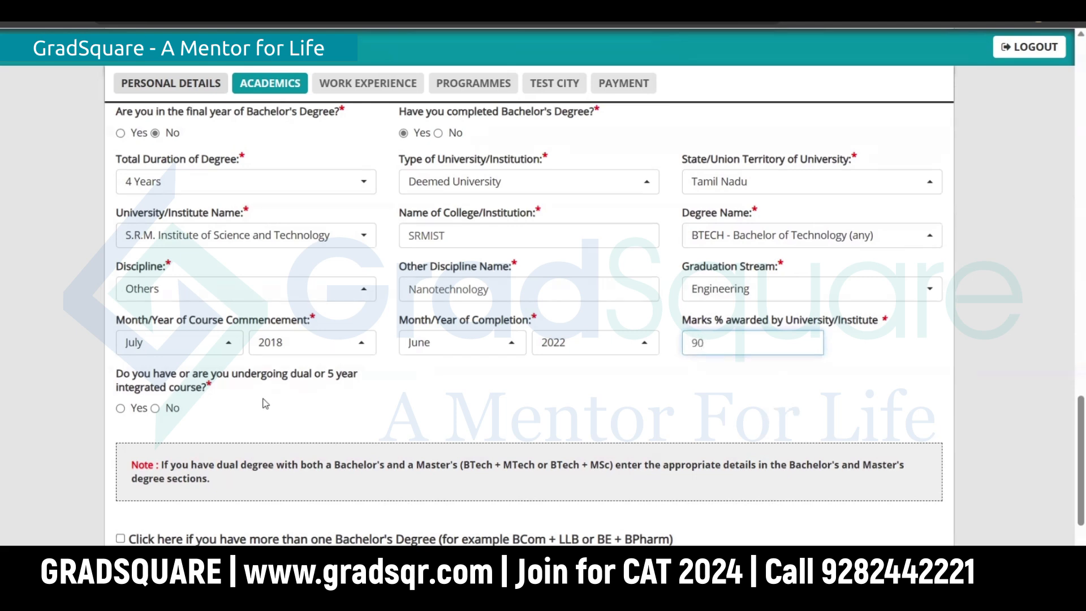
click(319, 390)
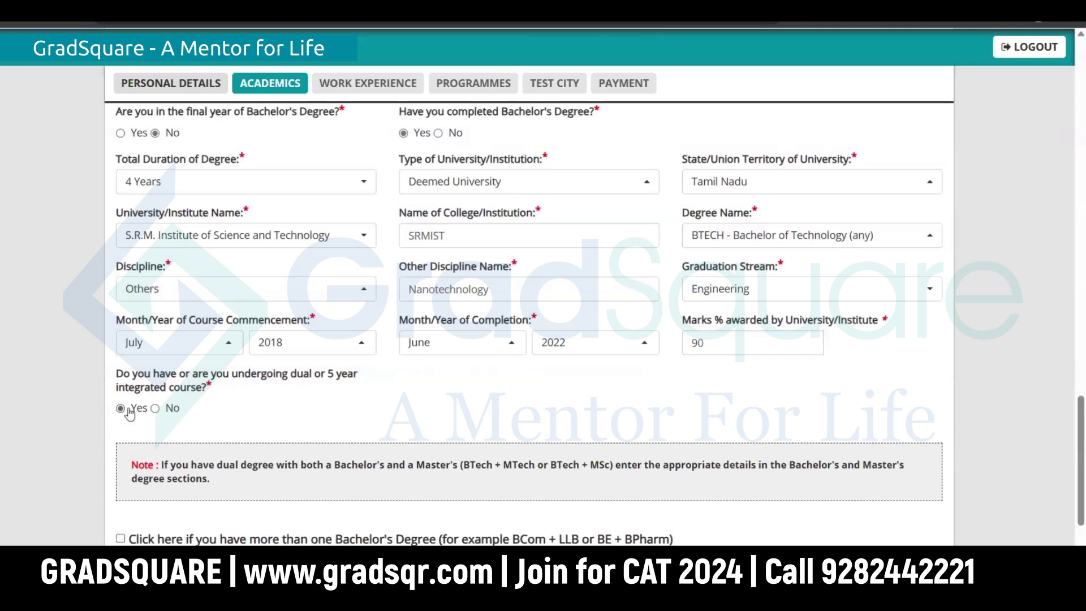
scroll(318, 407, down, 3)
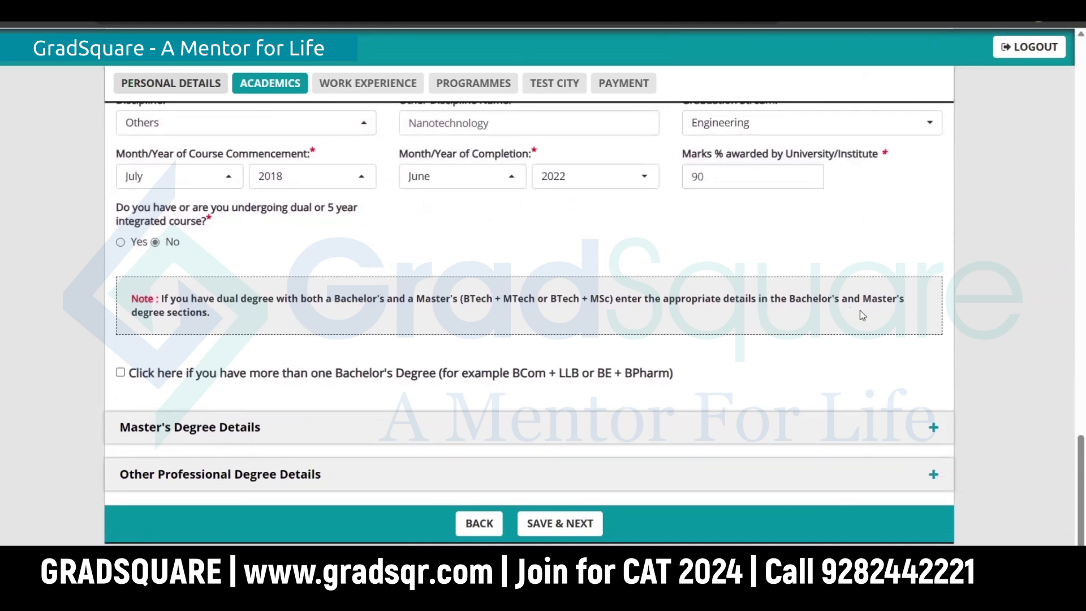
Step: Declare a second Bachelor's degree and answer No to its final-year and completed questions
drag(210, 313, 164, 299)
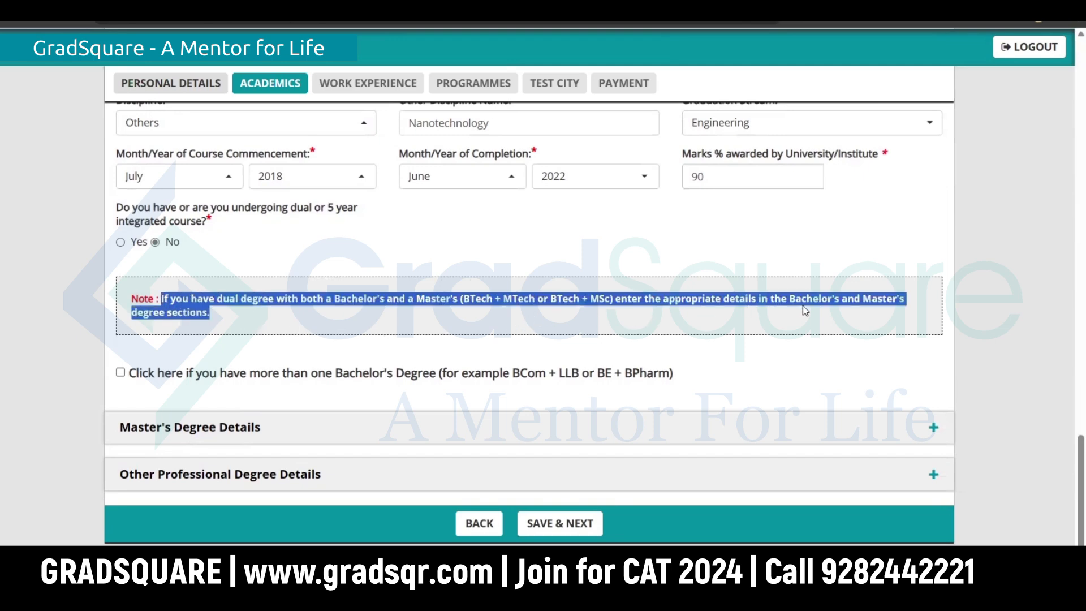
click(290, 363)
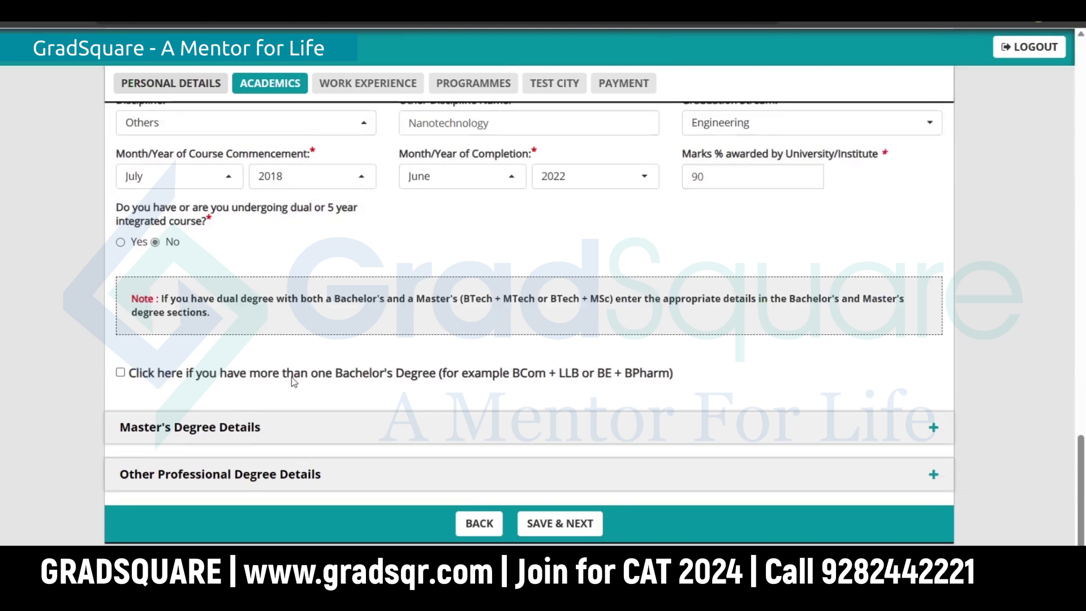
click(121, 373)
scroll(257, 428, down, 3)
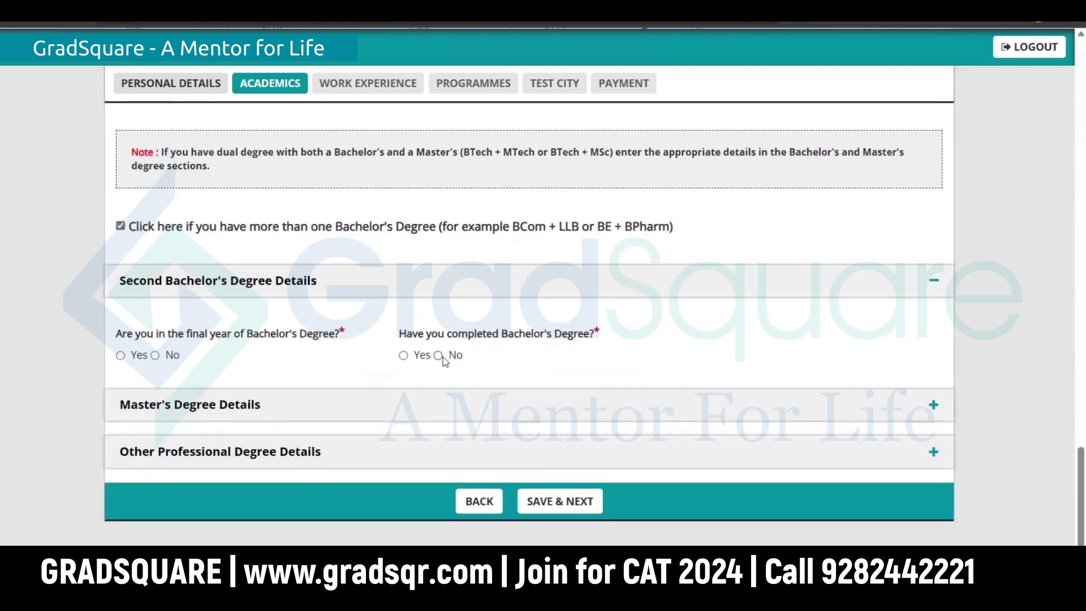
click(404, 355)
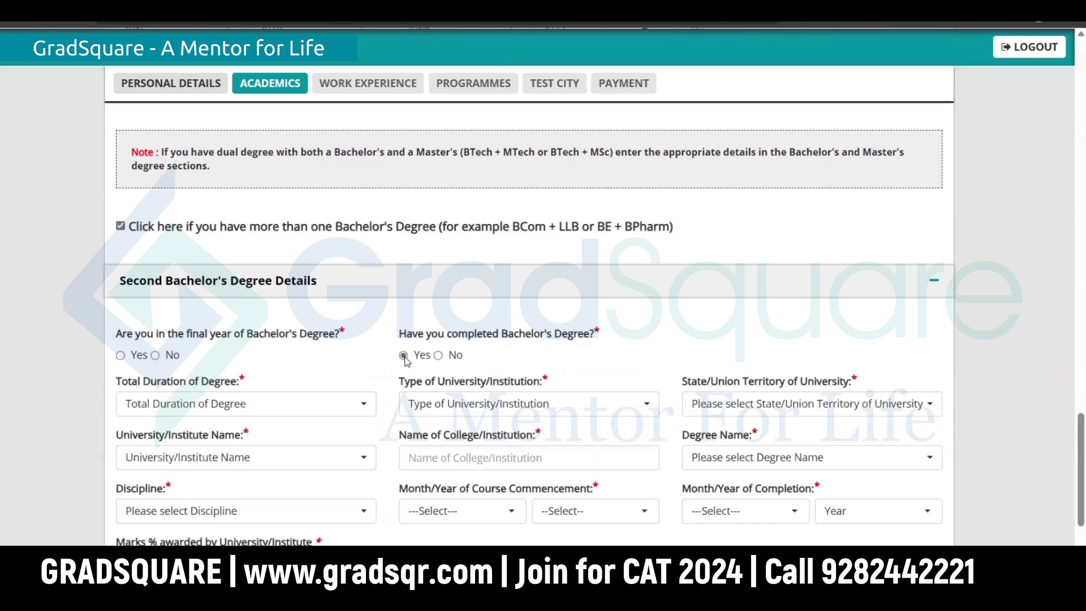
click(438, 355)
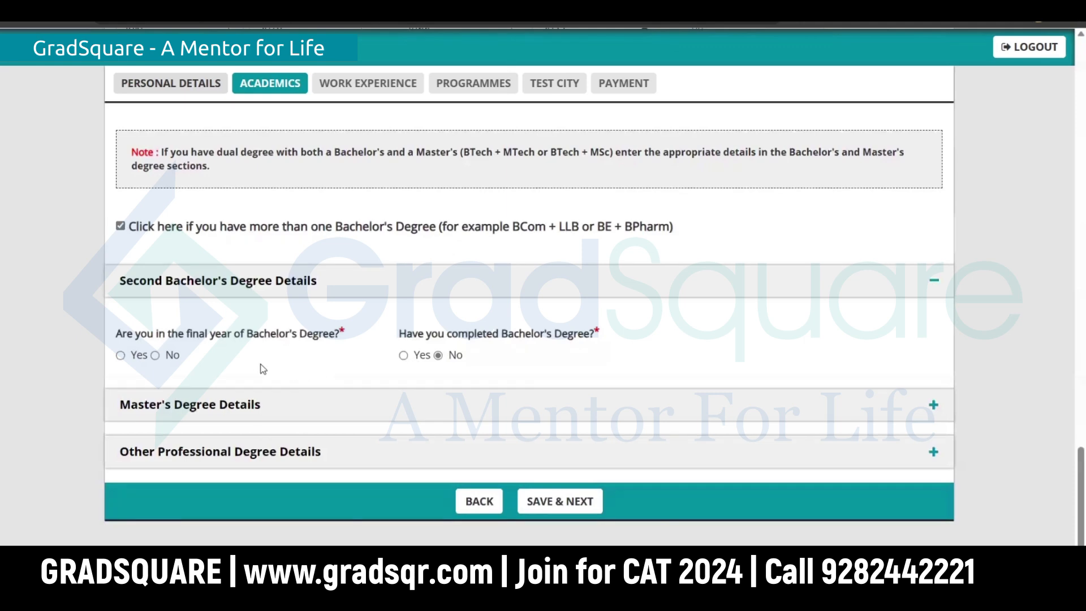
click(121, 355)
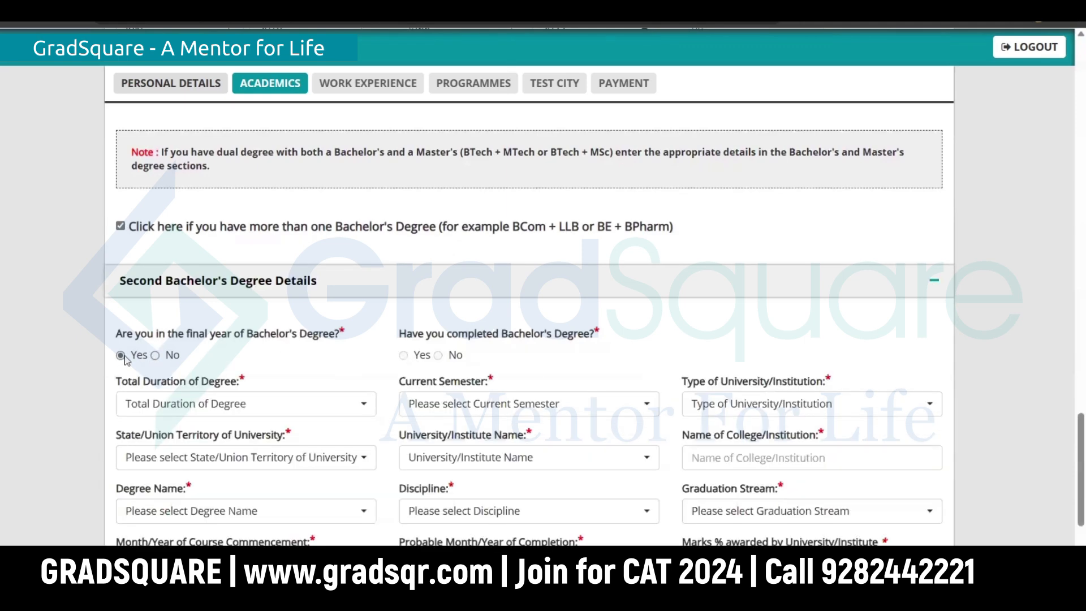
click(155, 355)
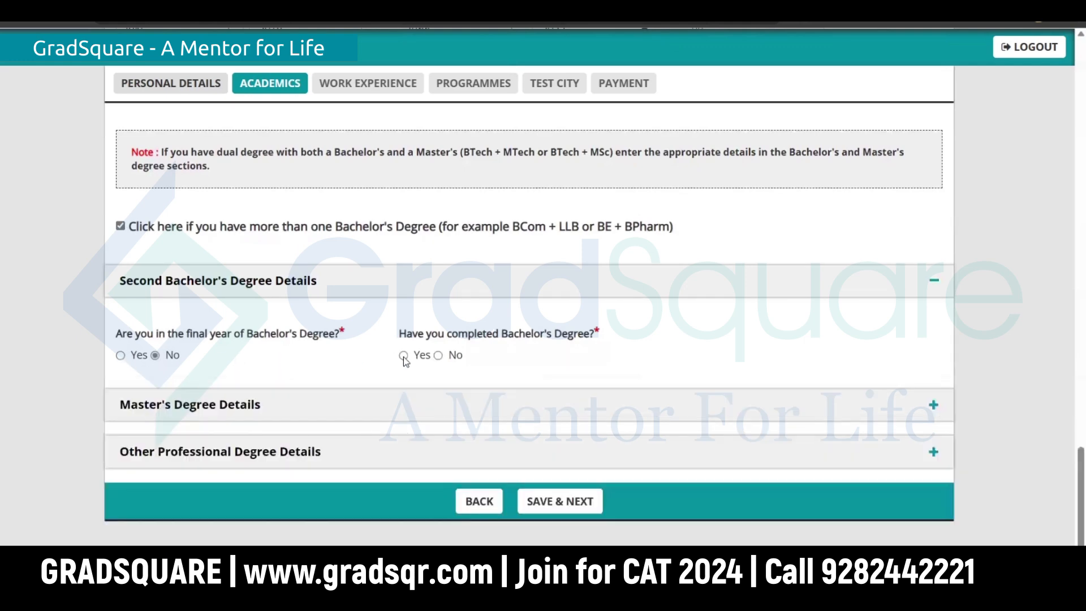
click(404, 356)
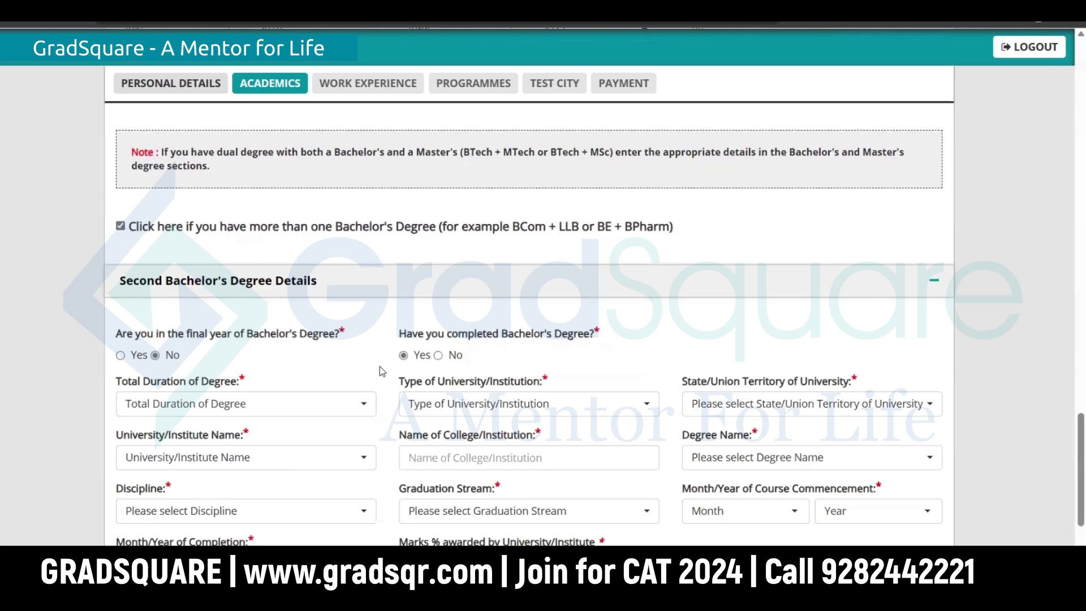
click(439, 355)
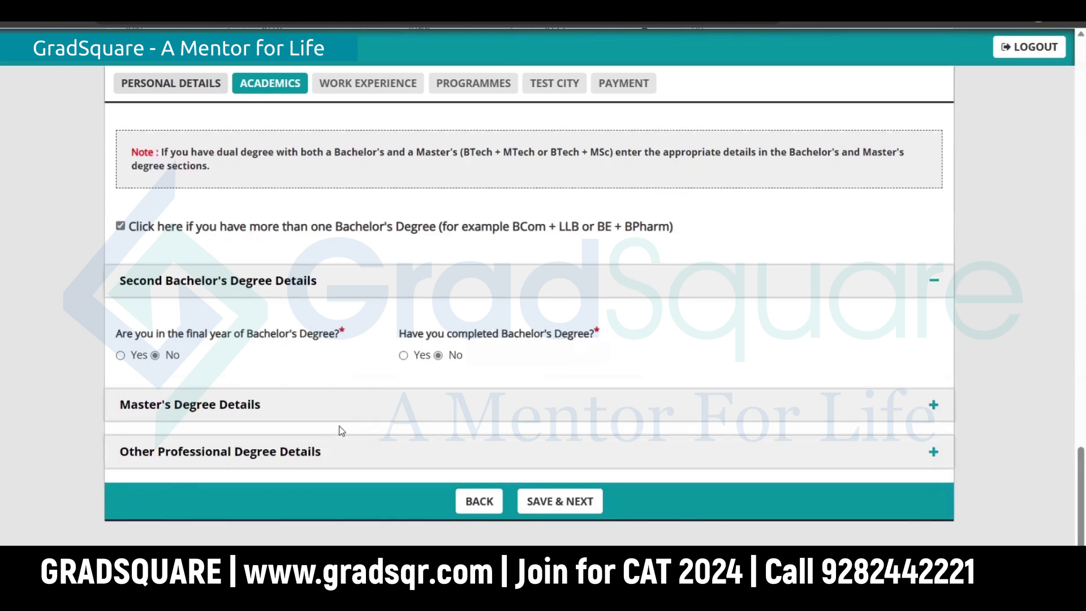
Step: Answer No to Master's details, FIAI fellowship and professional degree questions
click(266, 411)
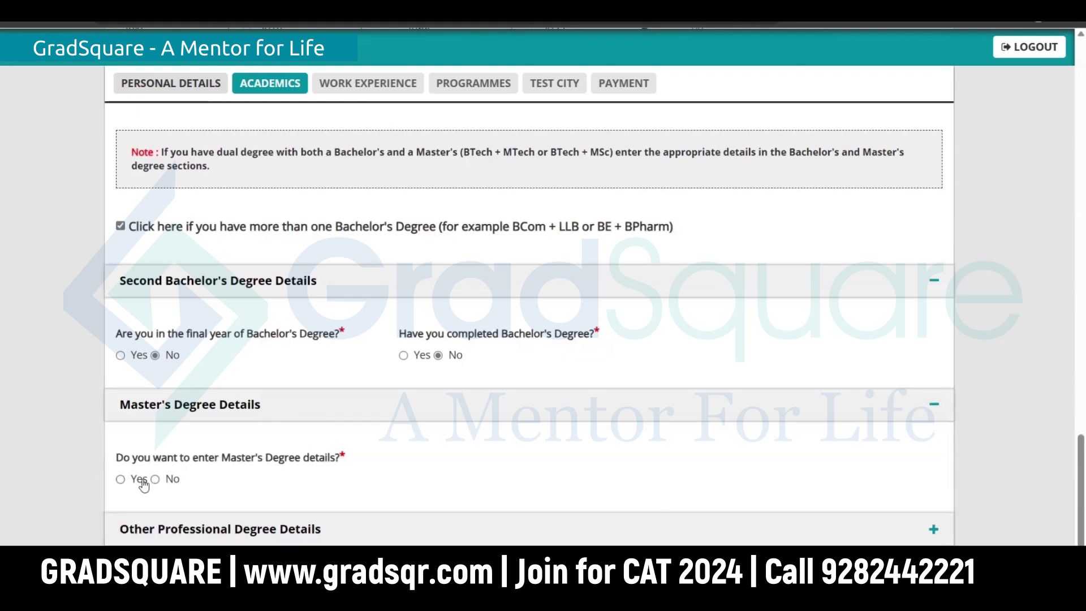
click(155, 480)
scroll(446, 413, down, 2)
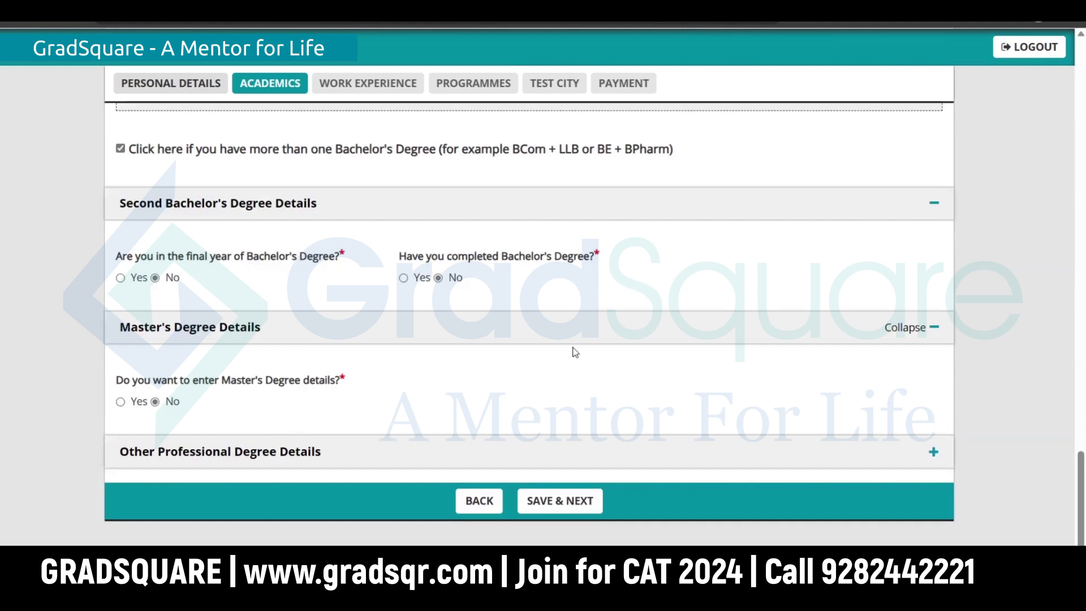
click(298, 460)
scroll(328, 391, down, 1)
scroll(328, 391, down, 2)
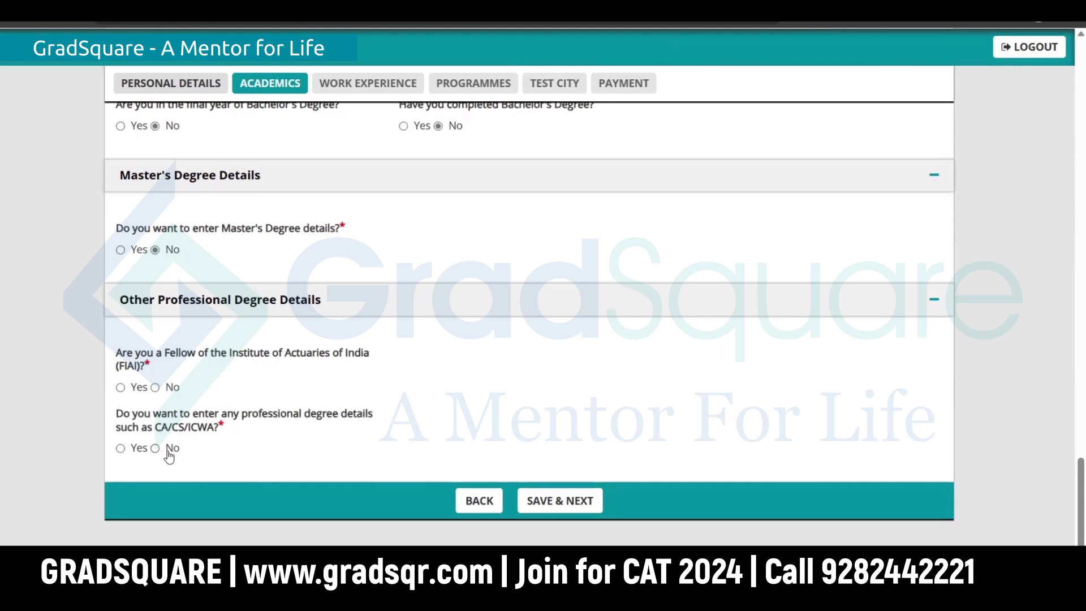
click(156, 388)
click(155, 448)
Step: Try Yes on FIAI and CA/CS/ICWA, revert both to No, and save Academics
click(120, 388)
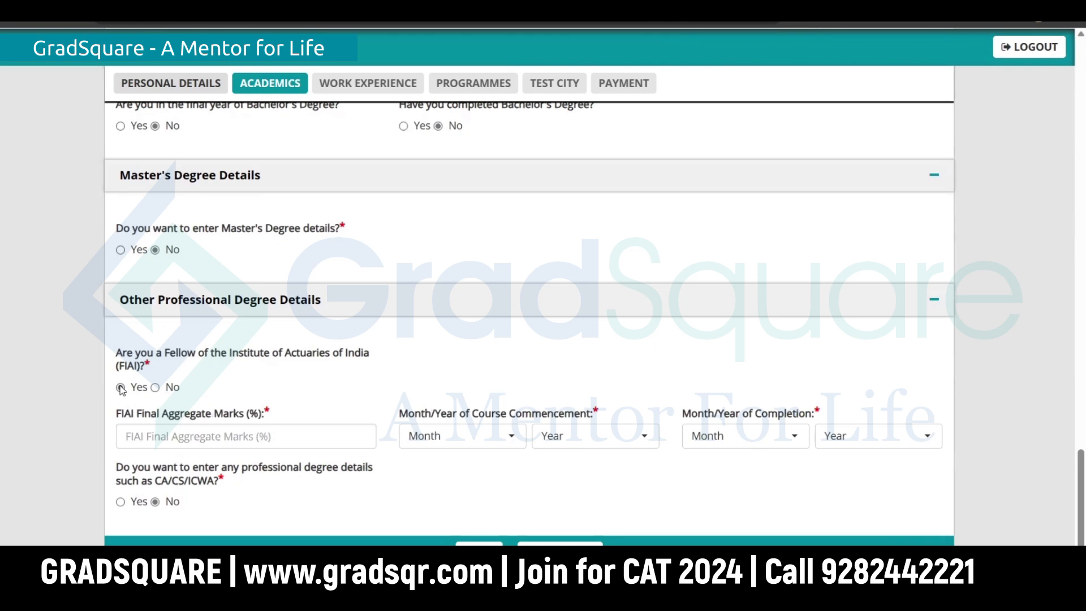
click(120, 501)
scroll(157, 444, down, 5)
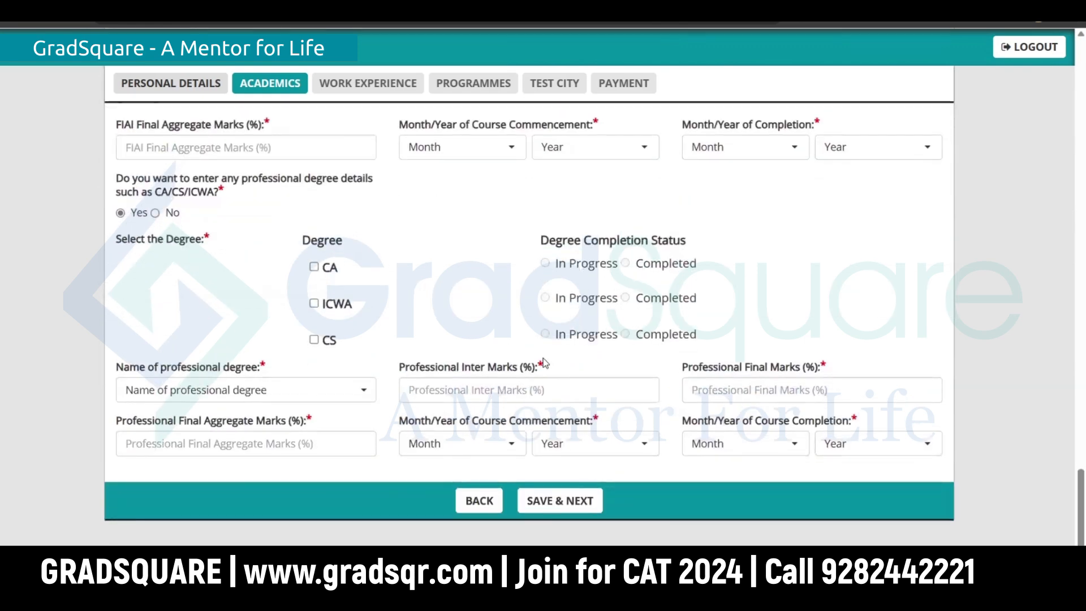
scroll(543, 363, up, 1)
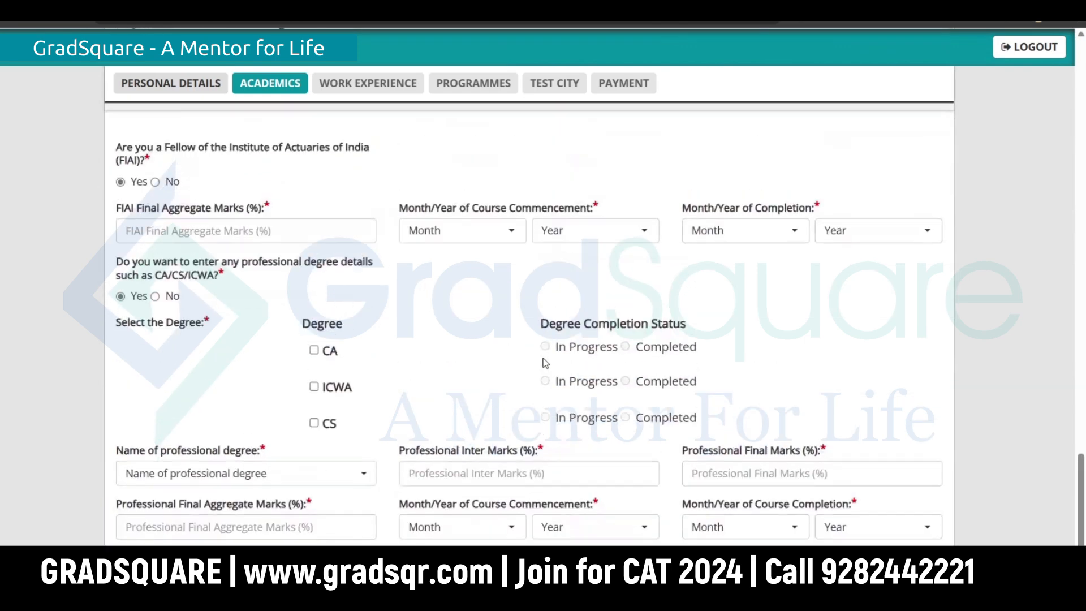
click(155, 182)
click(157, 243)
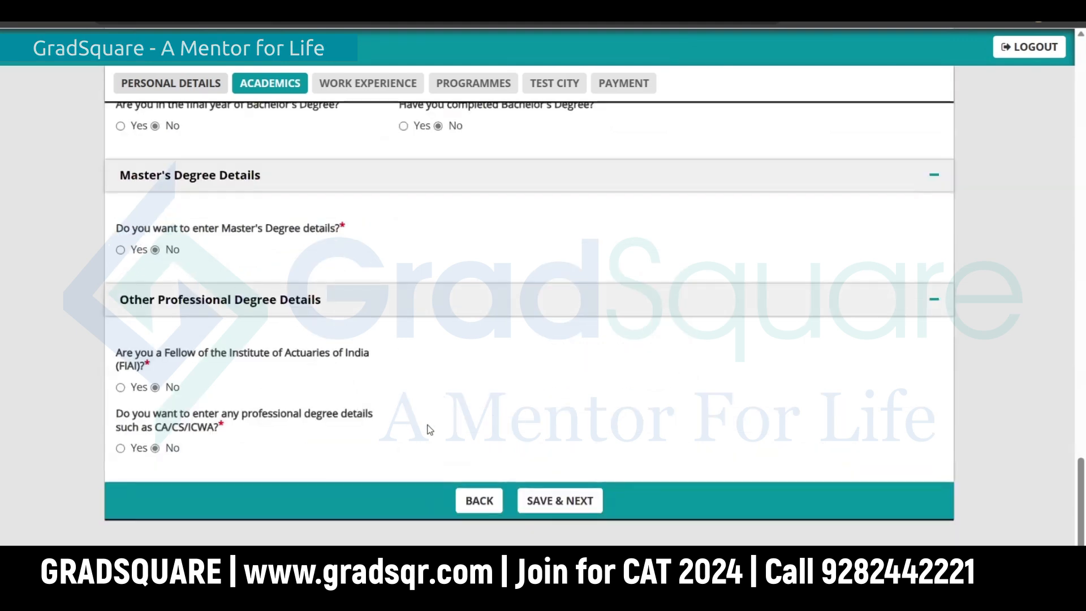
click(573, 505)
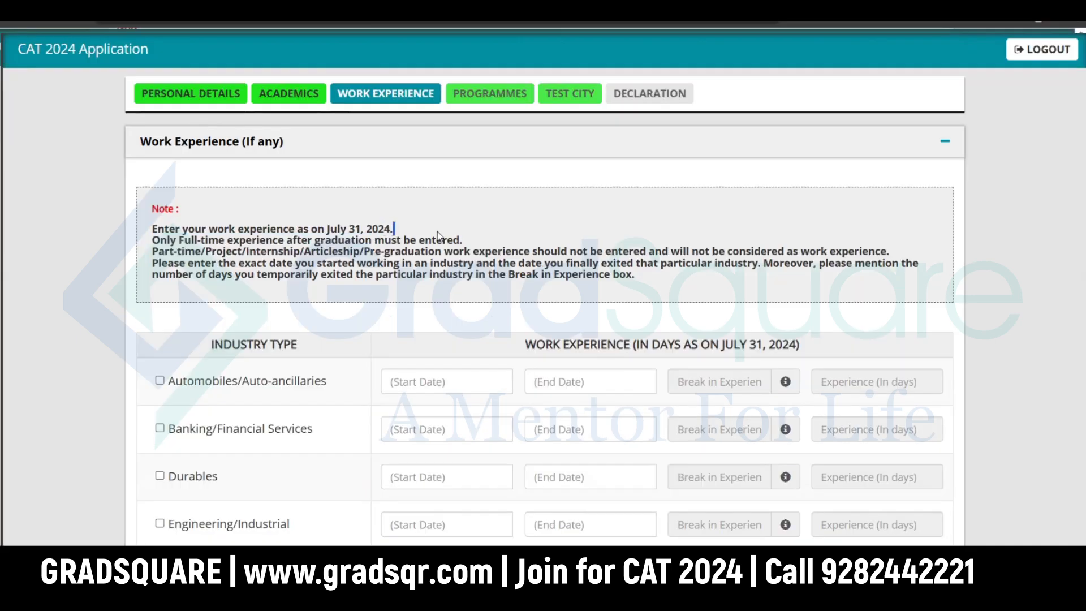
Step: Add Automobiles/Auto-ancillaries experience from 09/06/2024 to 31/07/2024 with a 0 break
drag(152, 240, 465, 240)
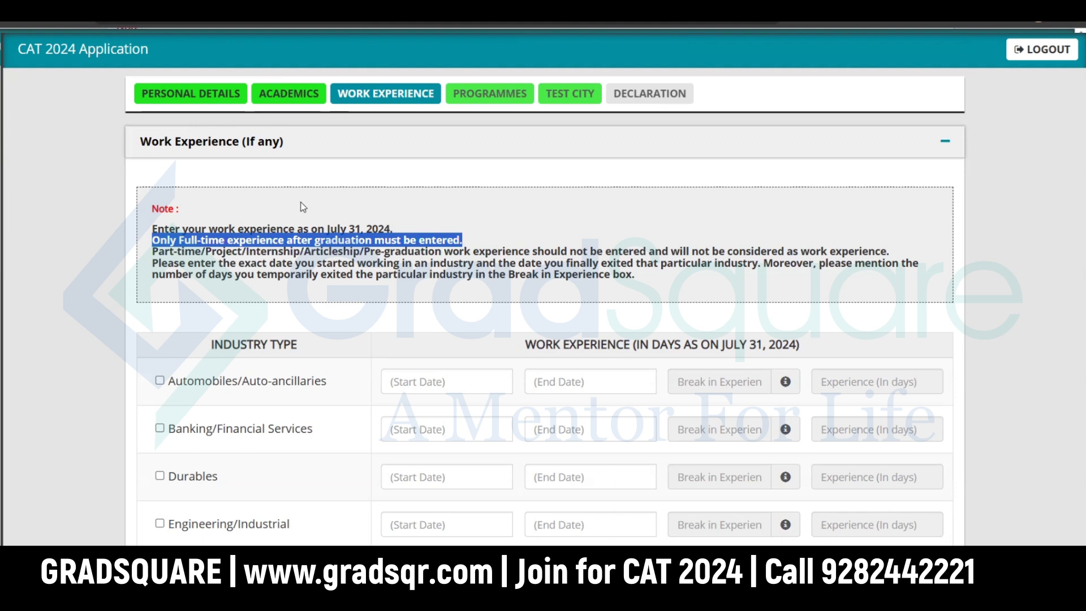
drag(151, 228, 405, 232)
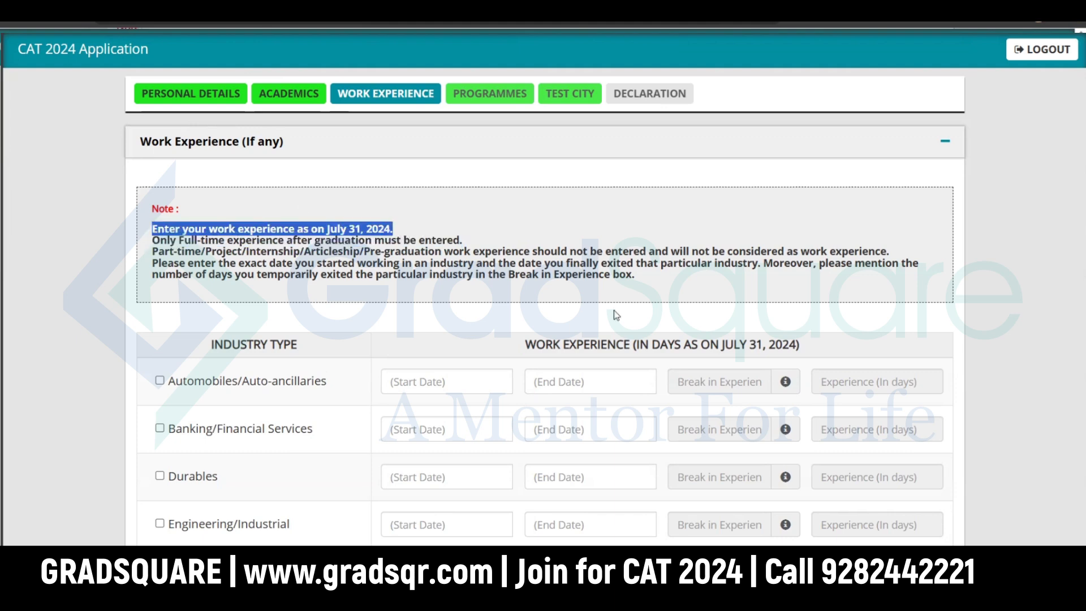
click(160, 382)
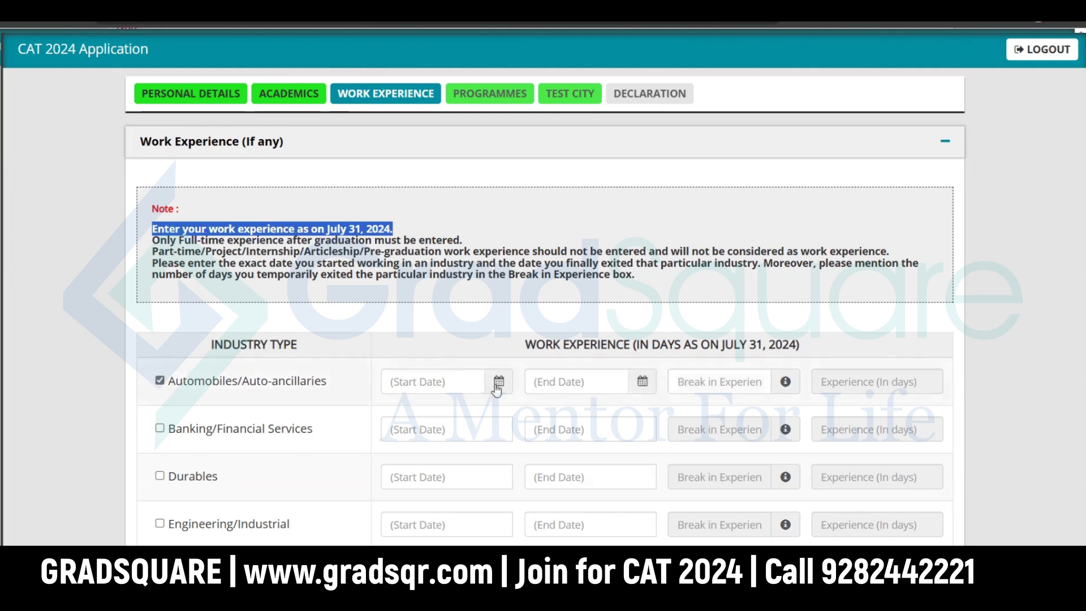
click(498, 383)
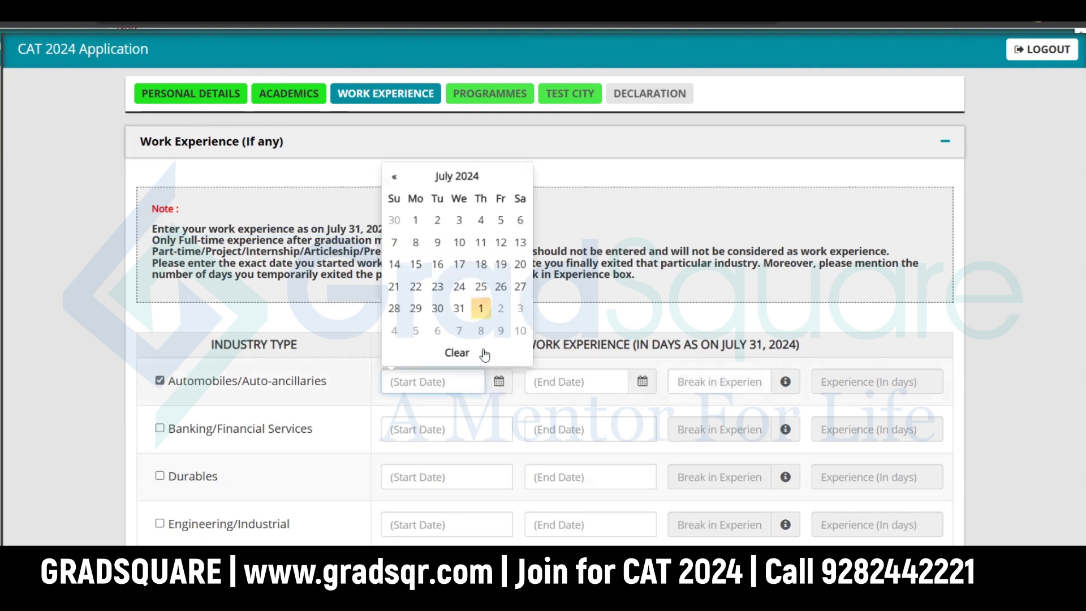
click(394, 177)
click(394, 265)
click(603, 308)
click(726, 381)
text(0)
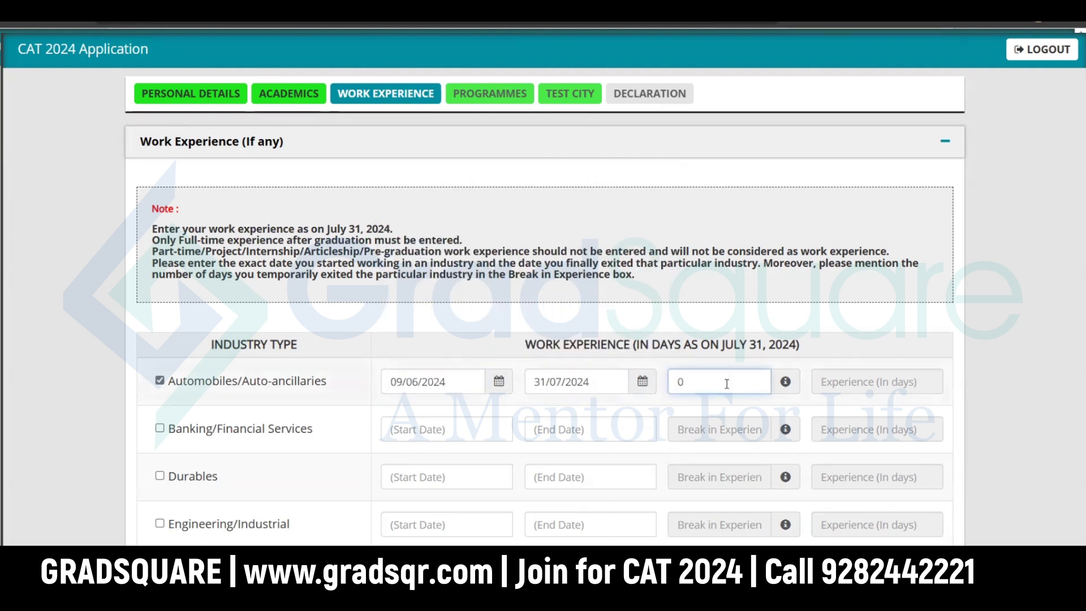
click(886, 343)
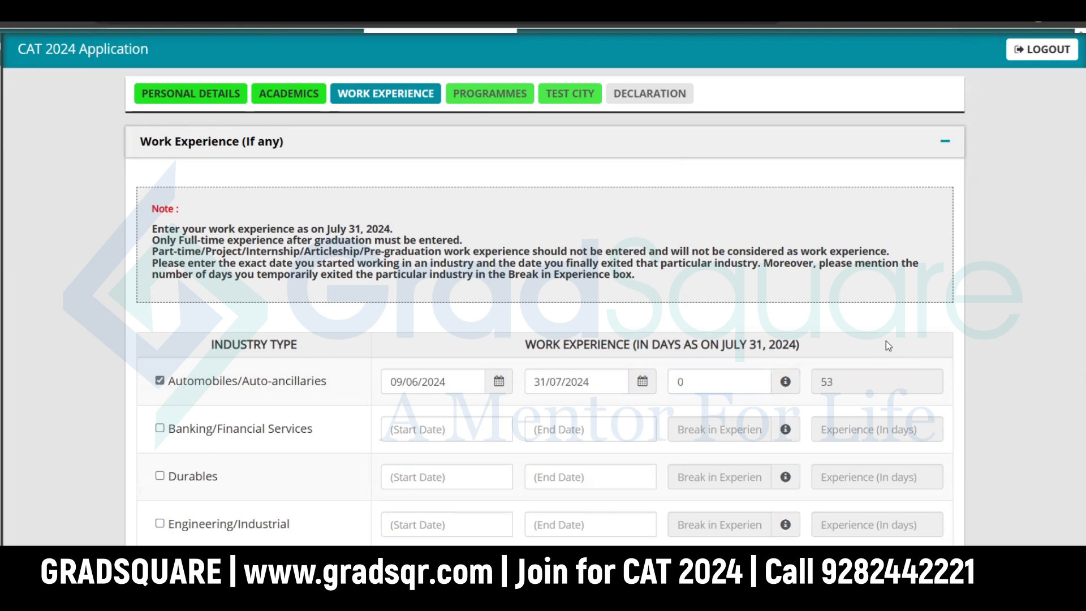
Step: Remove the Information Technology and Others industry entries and save the work experience
scroll(889, 346, down, 3)
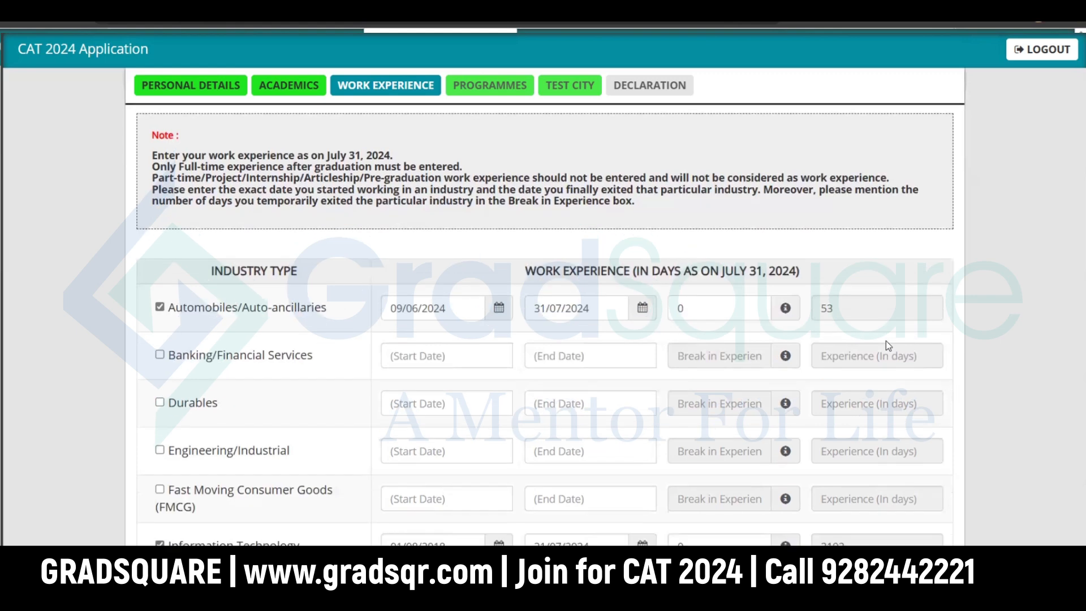
scroll(886, 340, down, 1)
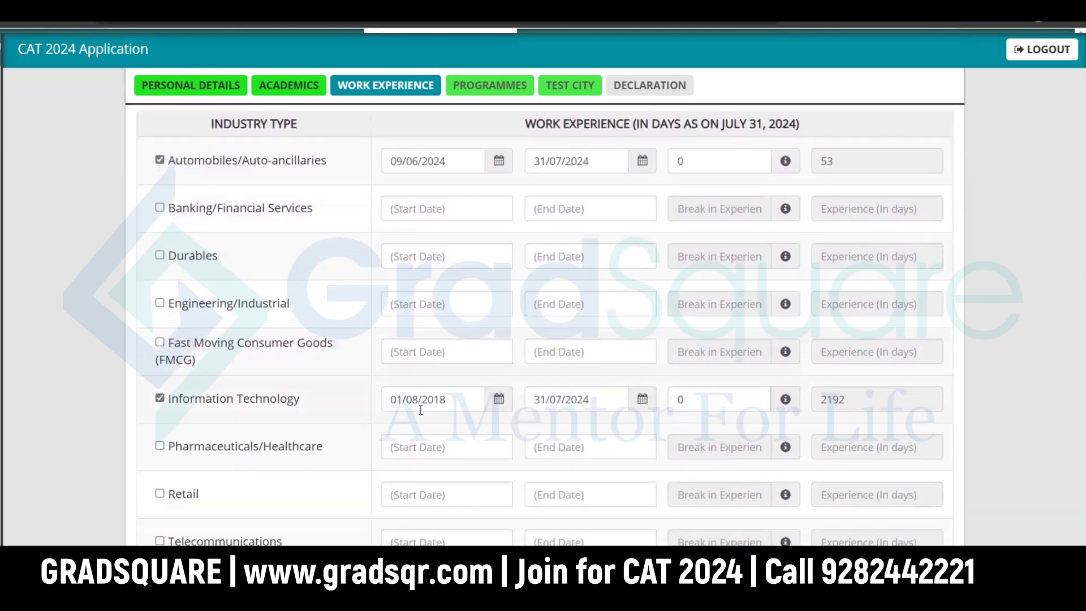
click(161, 399)
scroll(196, 380, down, 1)
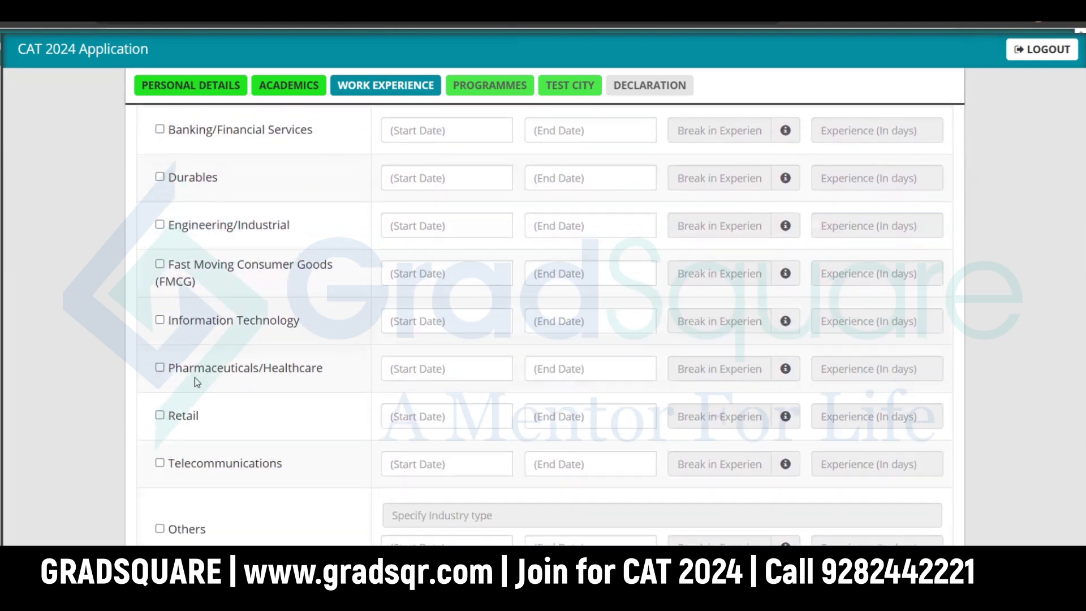
scroll(195, 378, down, 1)
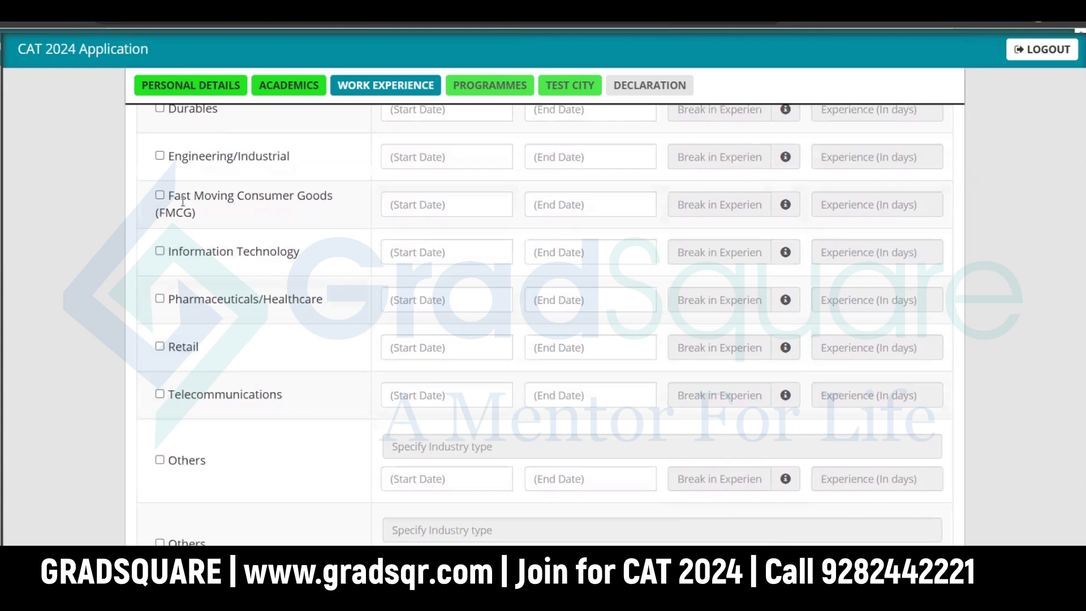
scroll(224, 216, up, 4)
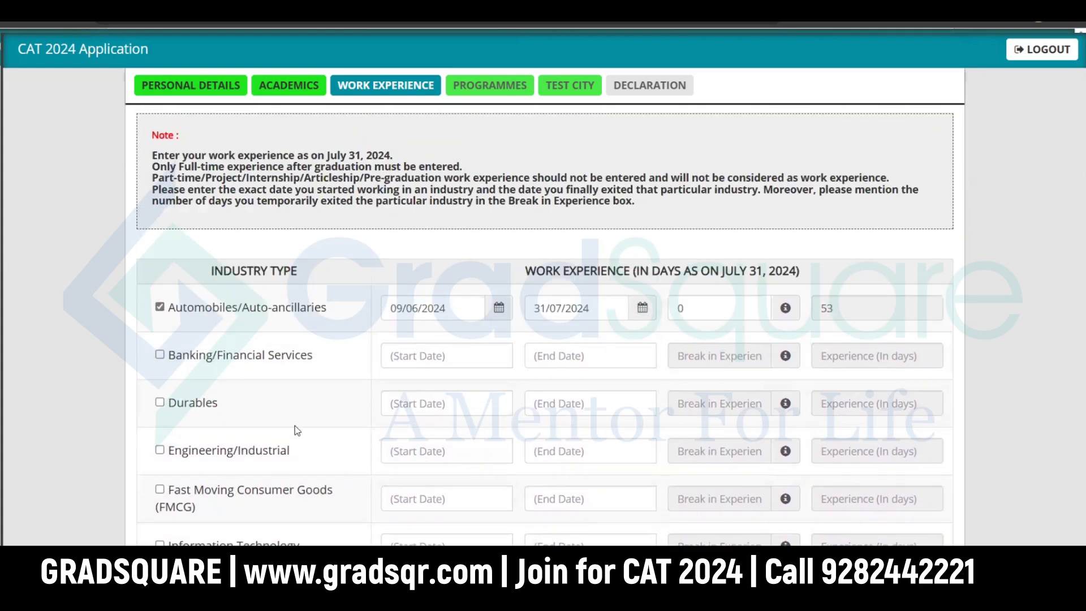
scroll(296, 429, down, 3)
click(160, 534)
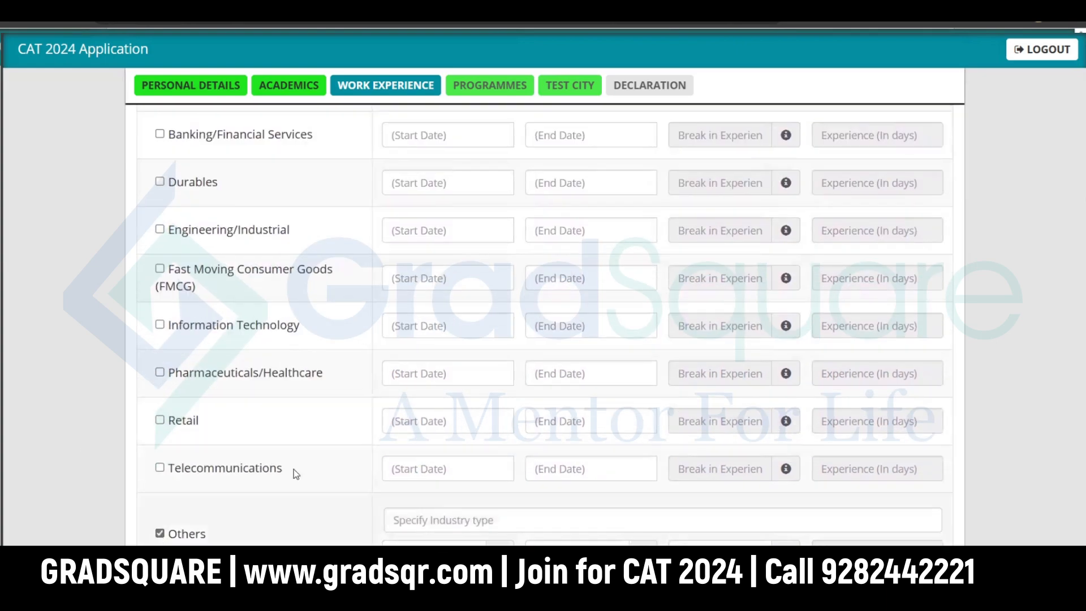
scroll(283, 481, down, 2)
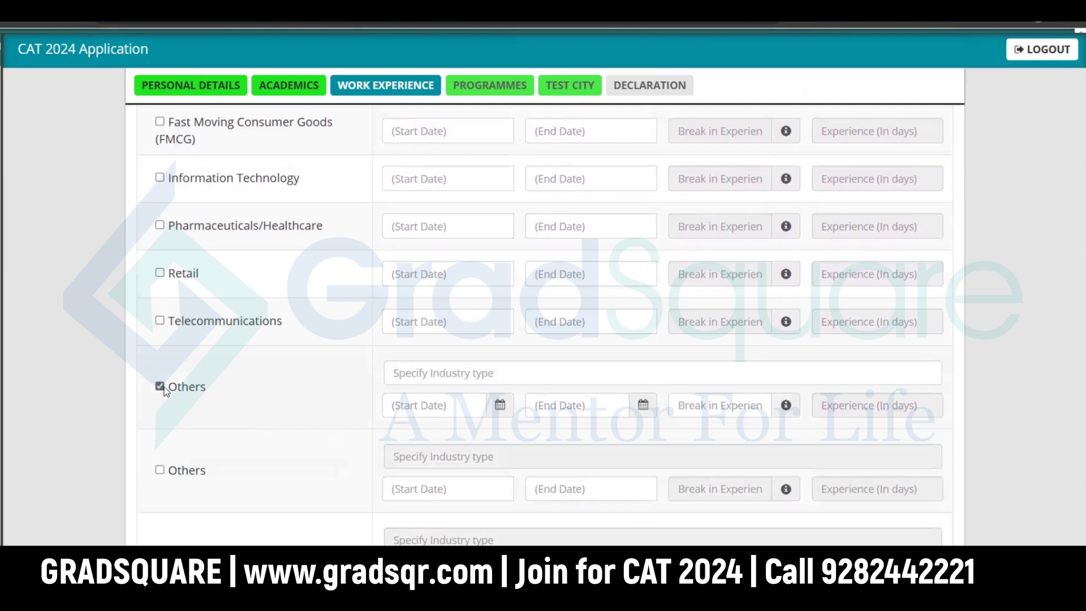
click(159, 387)
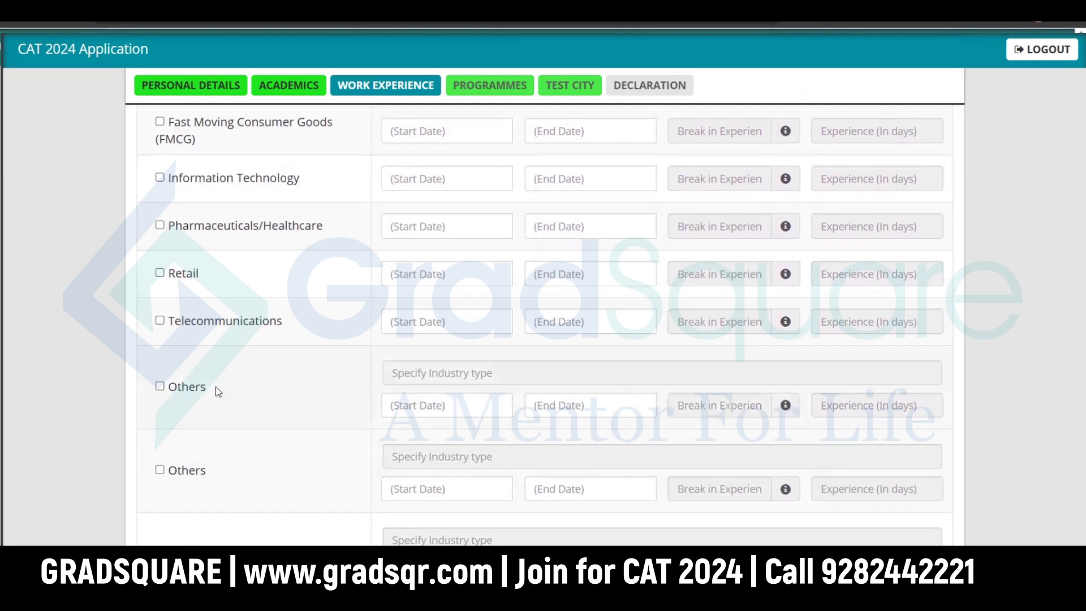
scroll(375, 393, down, 4)
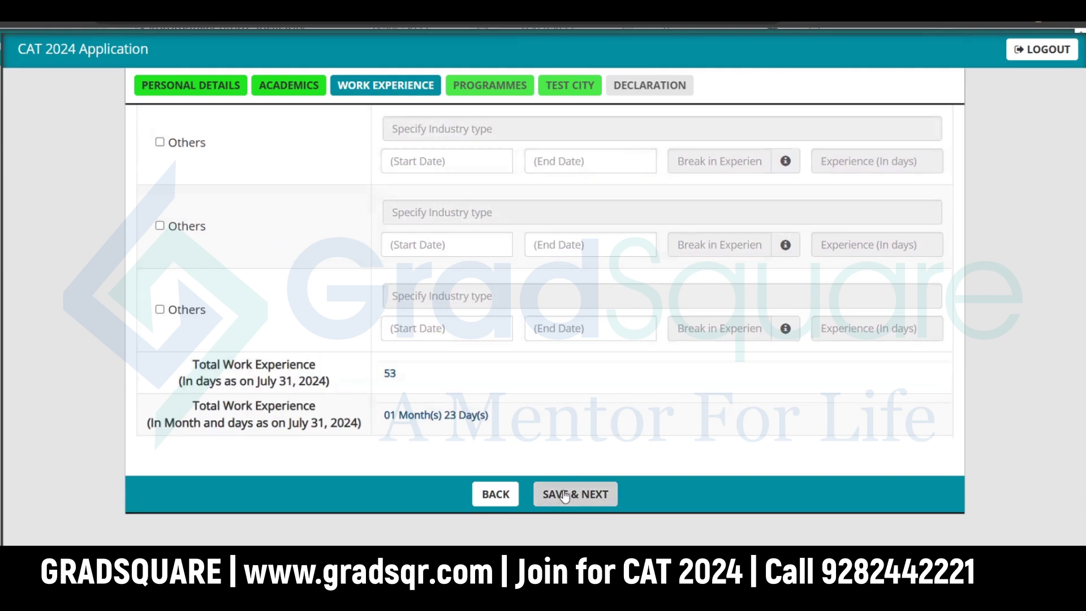
click(564, 497)
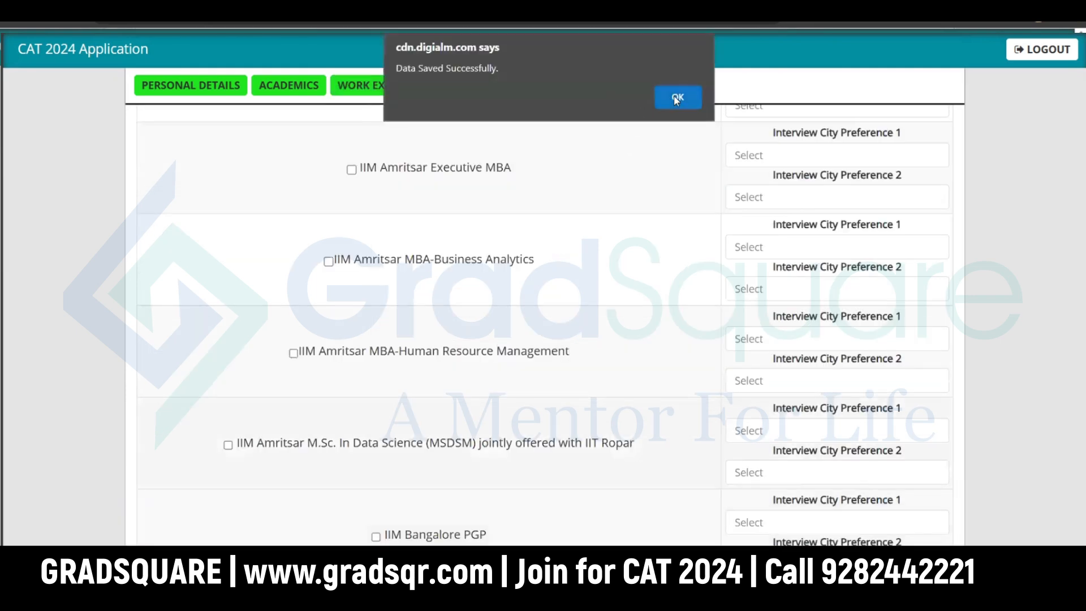
Step: Dismiss the 'Data Saved Successfully' alert and scroll up to the programme list
click(677, 97)
scroll(651, 259, up, 10)
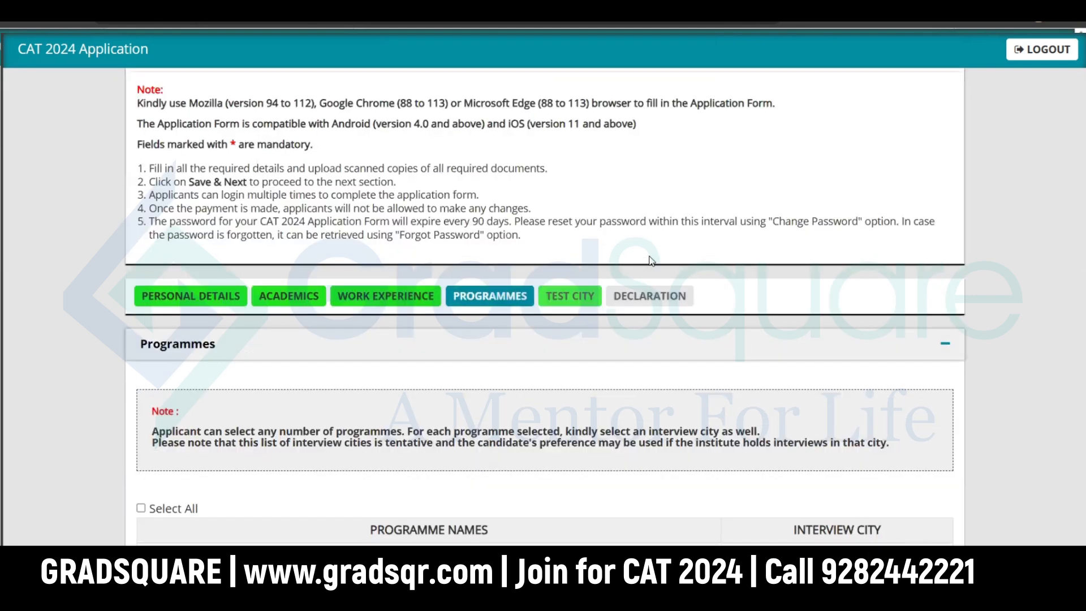
scroll(650, 261, up, 2)
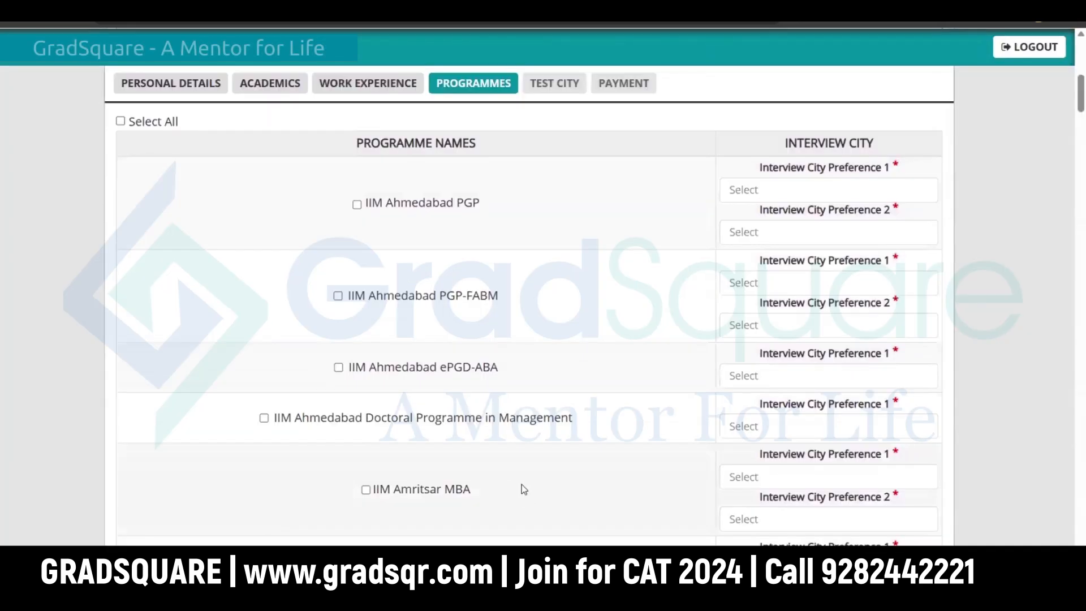
scroll(521, 484, down, 5)
scroll(521, 480, down, 15)
scroll(524, 479, down, 15)
scroll(523, 479, down, 15)
scroll(524, 479, down, 15)
scroll(500, 486, down, 15)
scroll(508, 475, down, 15)
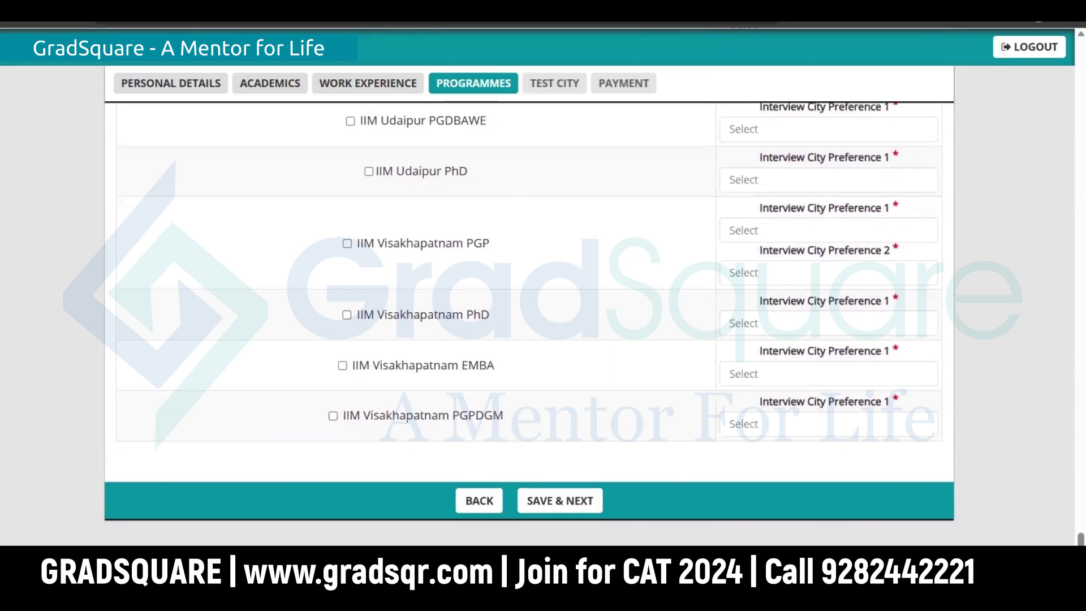
Step: Tick Select All for every IIM programme, review the list, and save to reach Test City Preferences
drag(1081, 539, 1046, 48)
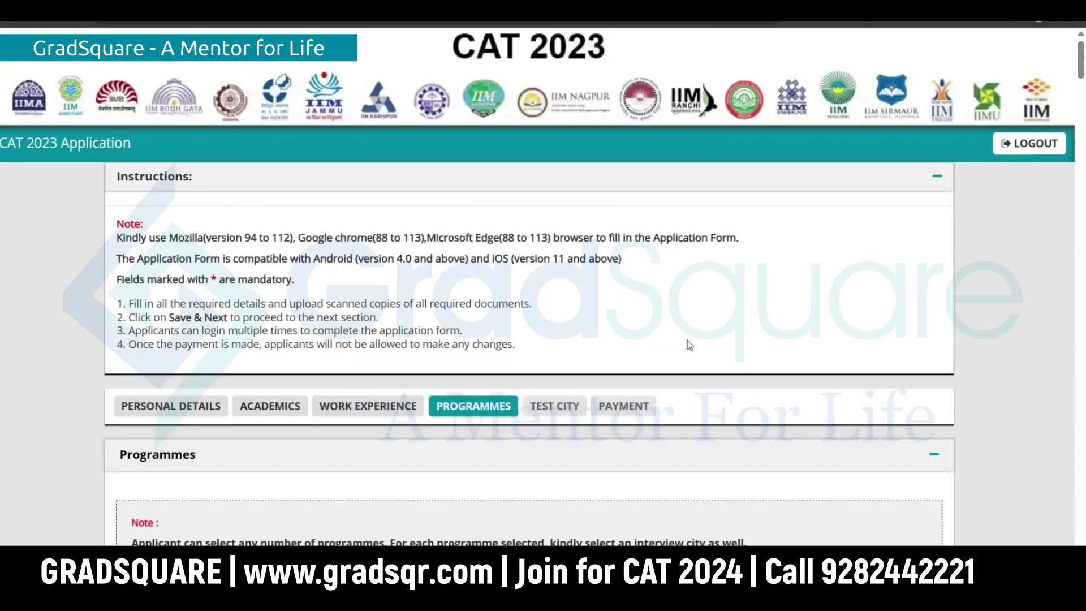
scroll(667, 329, down, 4)
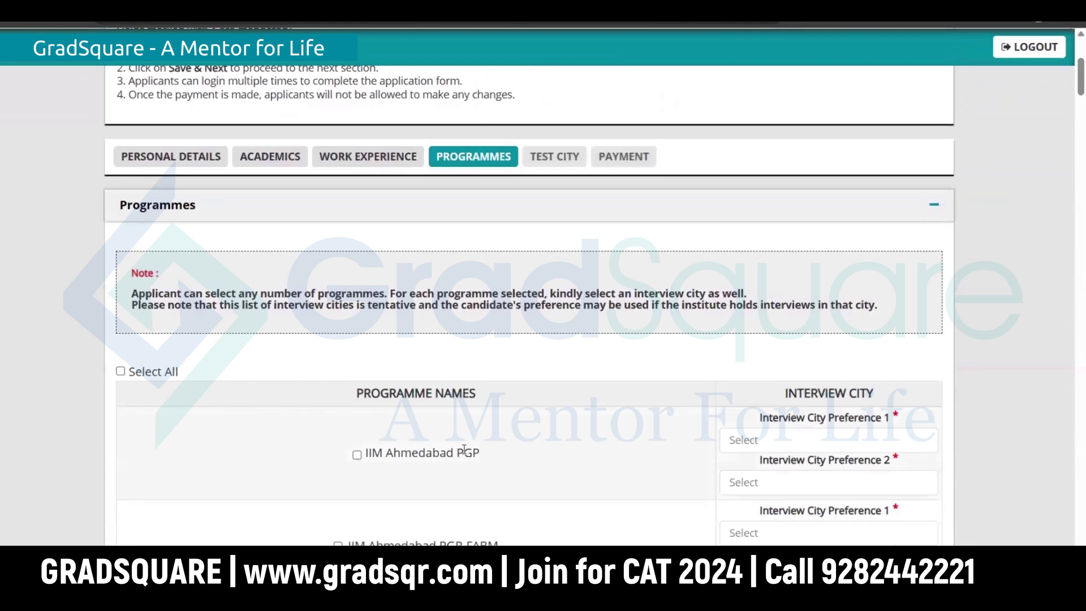
click(121, 372)
scroll(506, 395, down, 3)
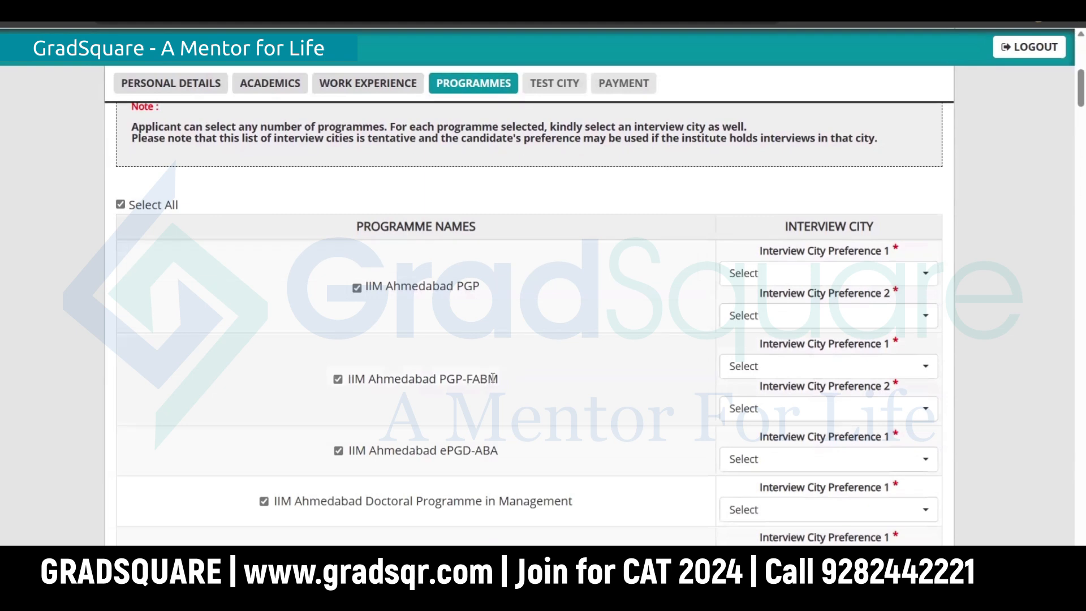
scroll(487, 377, down, 2)
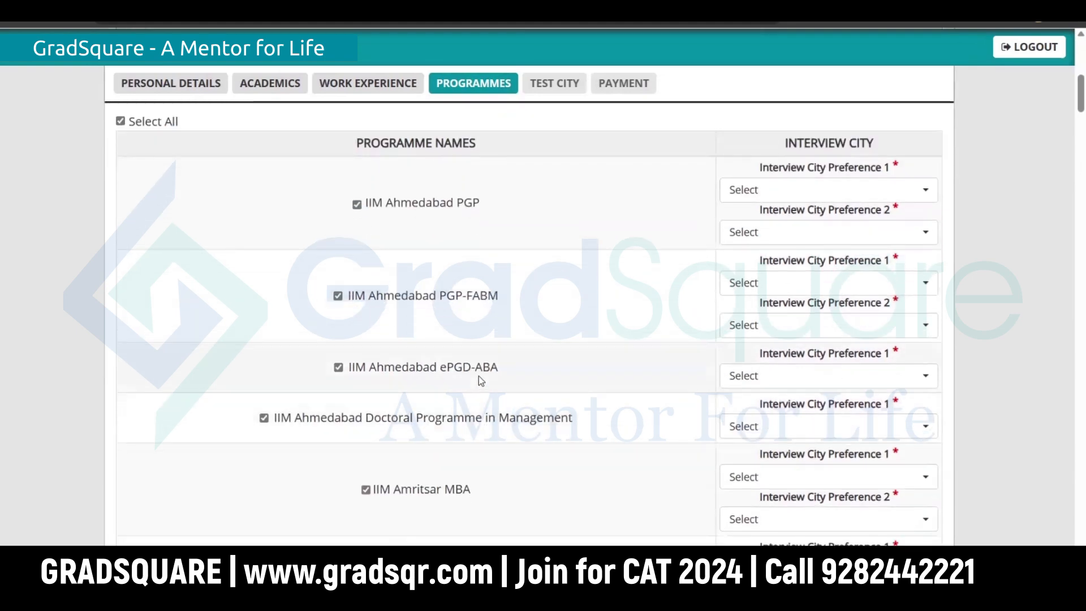
scroll(479, 383, down, 20)
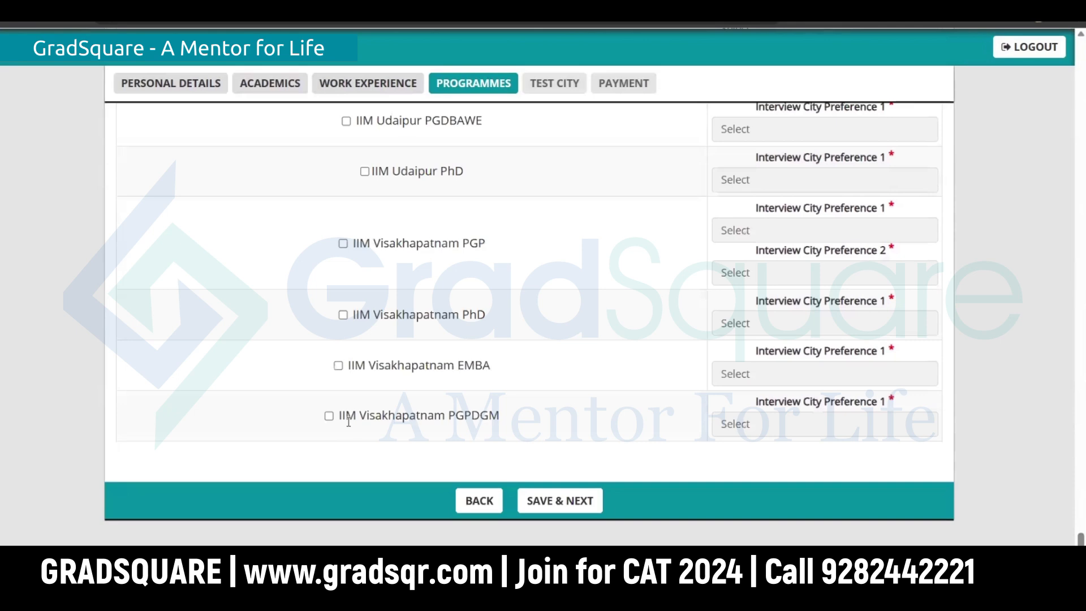
click(569, 503)
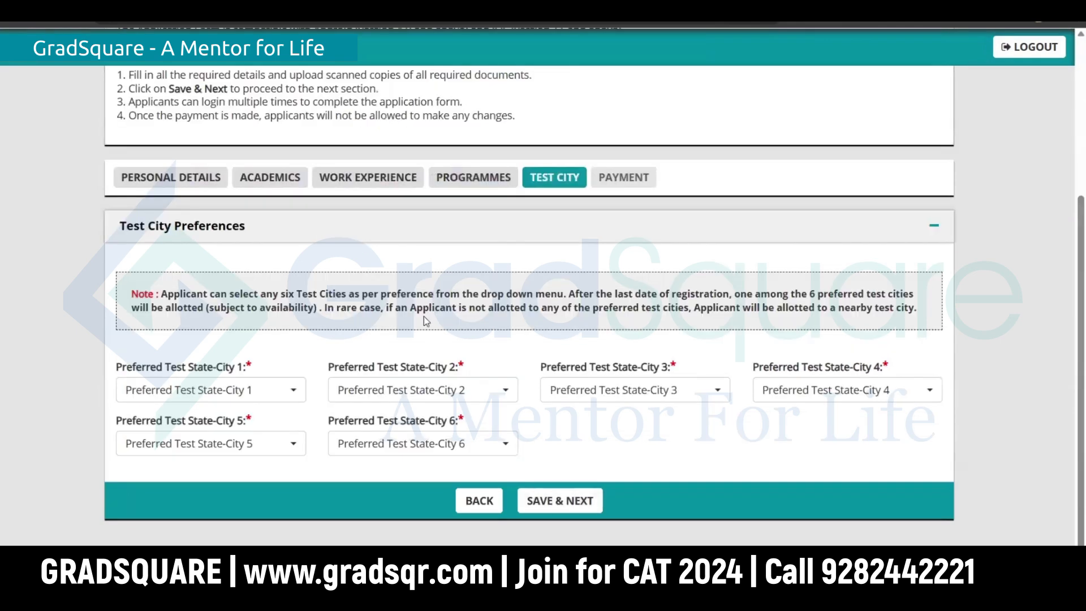
Step: Choose Tamil Nadu - Chennai and Tamil Nadu - Kanchipuram as the first two test cities
click(204, 392)
scroll(259, 265, down, 3)
scroll(259, 265, down, 15)
scroll(246, 269, down, 5)
scroll(383, 283, down, 15)
scroll(385, 362, up, 10)
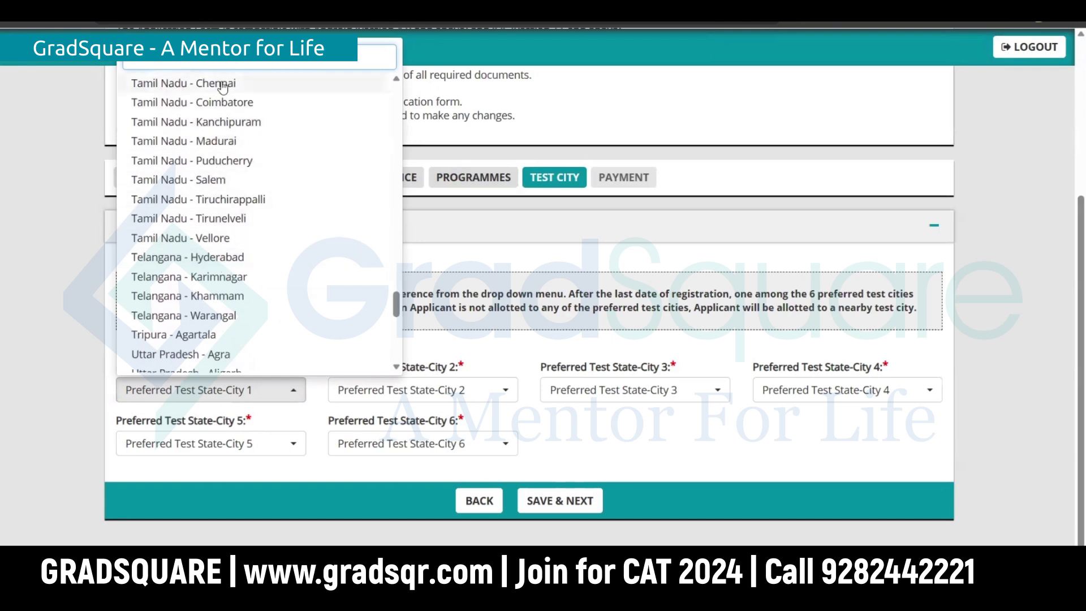
click(222, 84)
click(421, 390)
drag(608, 103, 620, 301)
click(459, 214)
Step: Choose Tamil Nadu - Vellore and Tamil Nadu - Salem as the third and fourth cities
click(633, 390)
drag(821, 97, 789, 280)
click(617, 315)
click(847, 389)
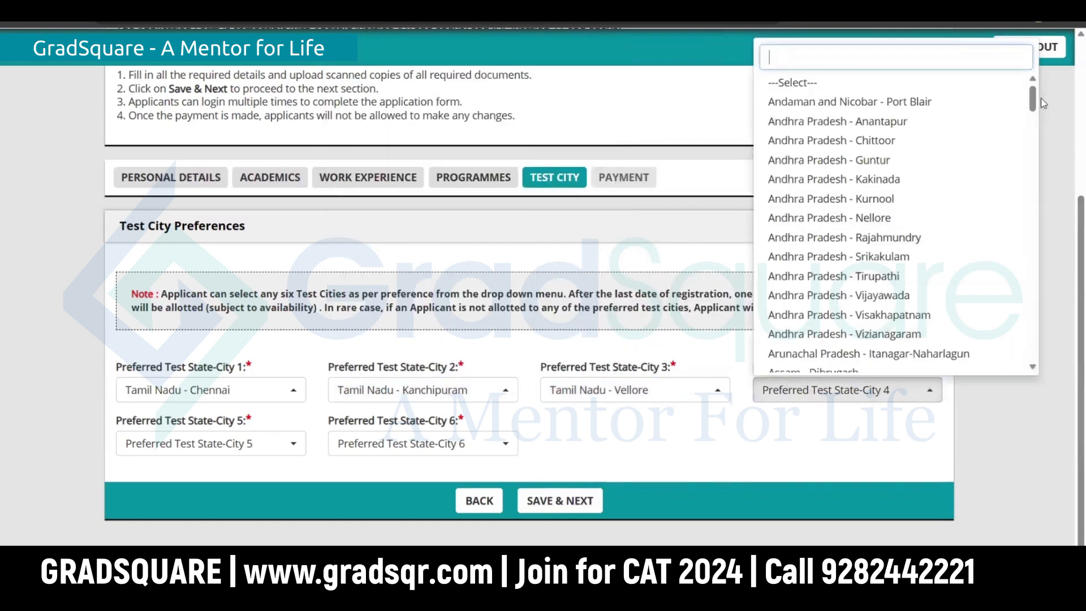
text(tamil)
click(847, 304)
Step: Choose Tiruchirappalli and Coimbatore as the fifth and sixth cities, then Save & Next
click(211, 443)
text(tamil)
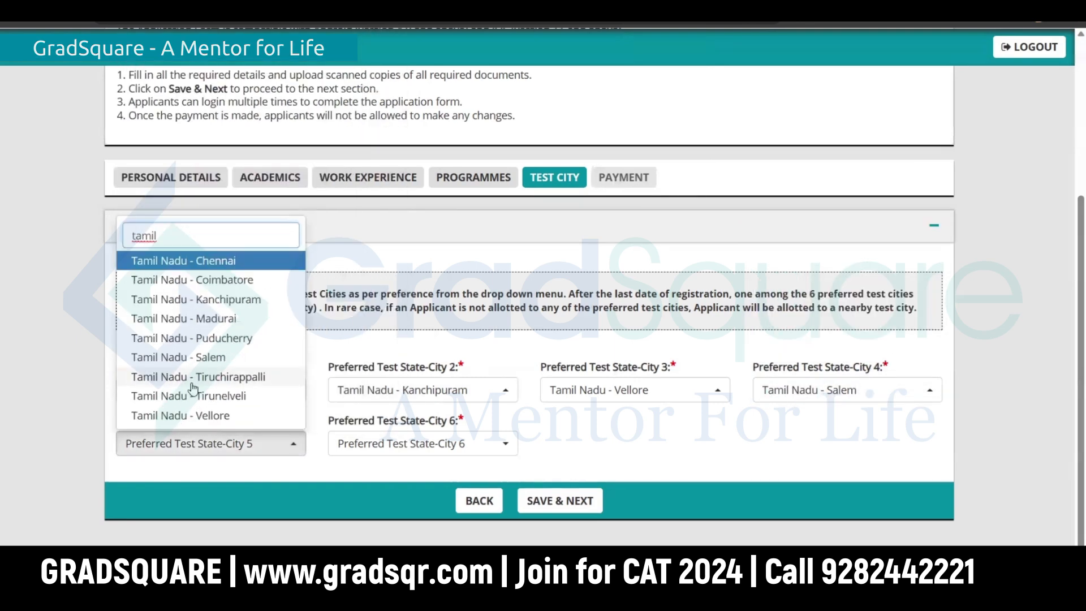
click(194, 376)
click(423, 443)
text(tamil)
click(400, 273)
click(554, 503)
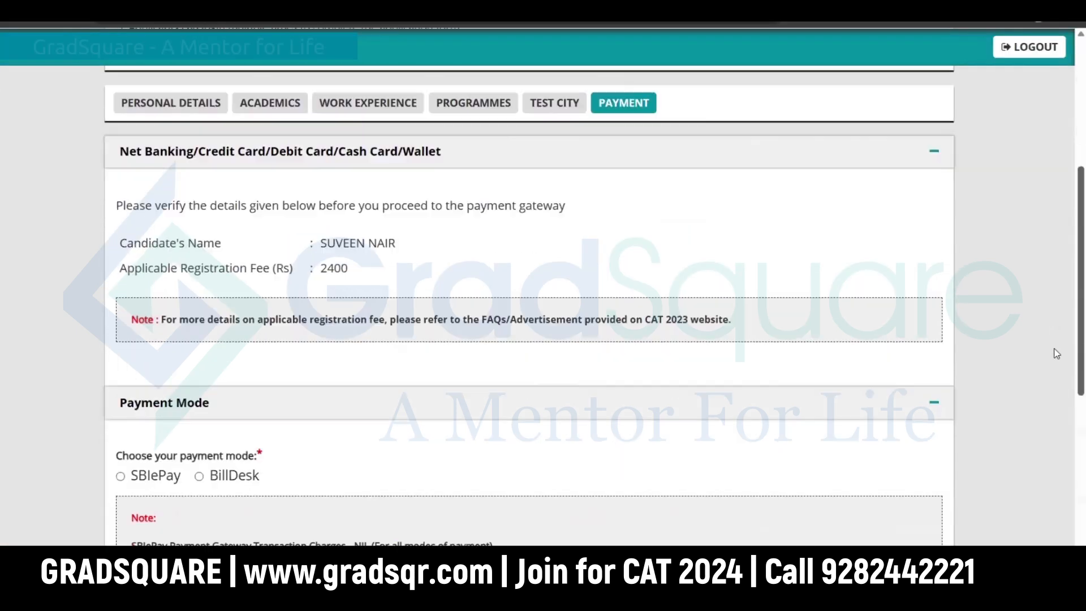
Step: Scroll the payment Declaration page and open the full application preview
scroll(1057, 403, down, 4)
scroll(1055, 393, up, 1)
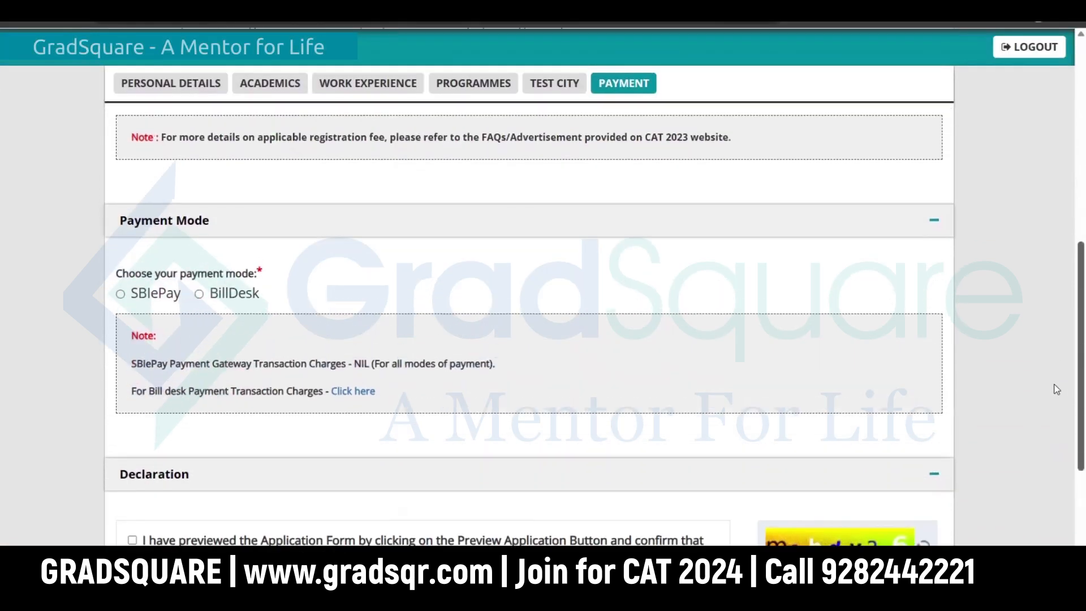
scroll(1046, 441, down, 3)
scroll(1044, 460, down, 2)
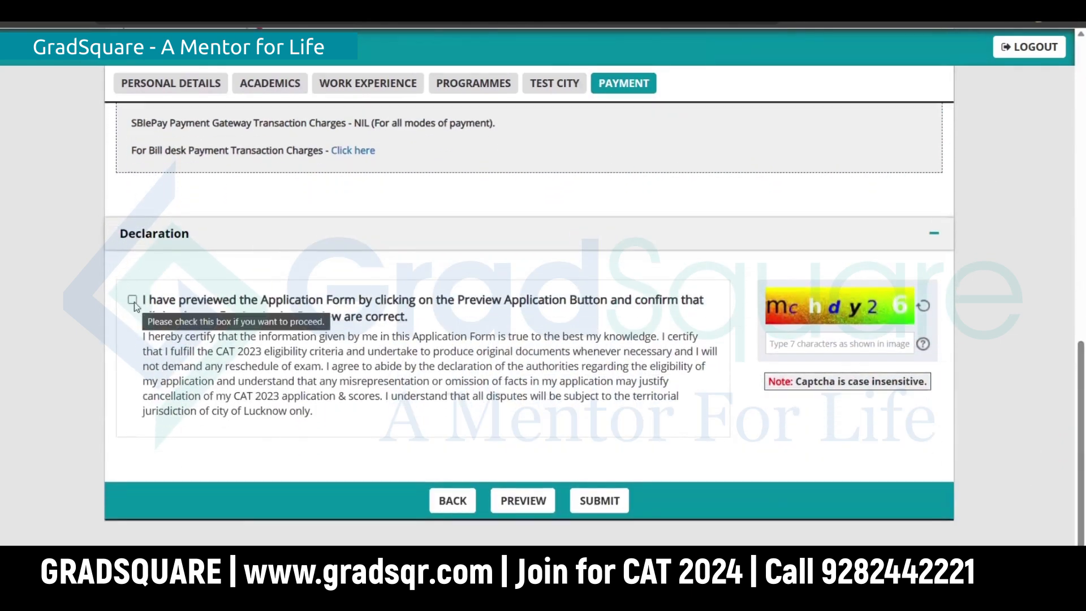
click(536, 505)
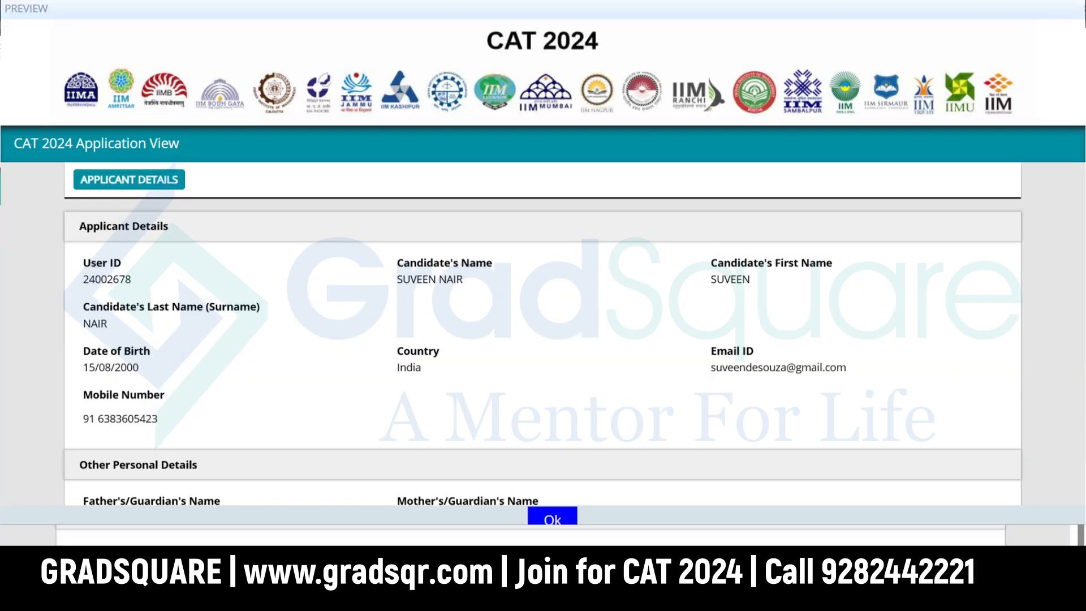
Step: Read through the application preview, then tick the declaration checkbox
scroll(949, 266, down, 15)
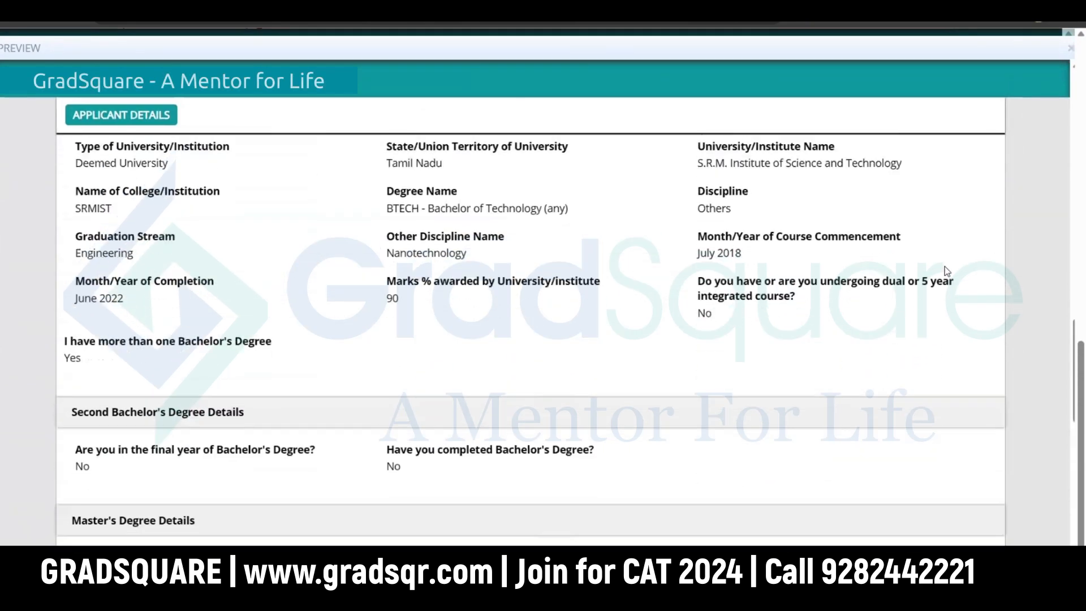
scroll(948, 272, down, 1)
scroll(948, 271, down, 7)
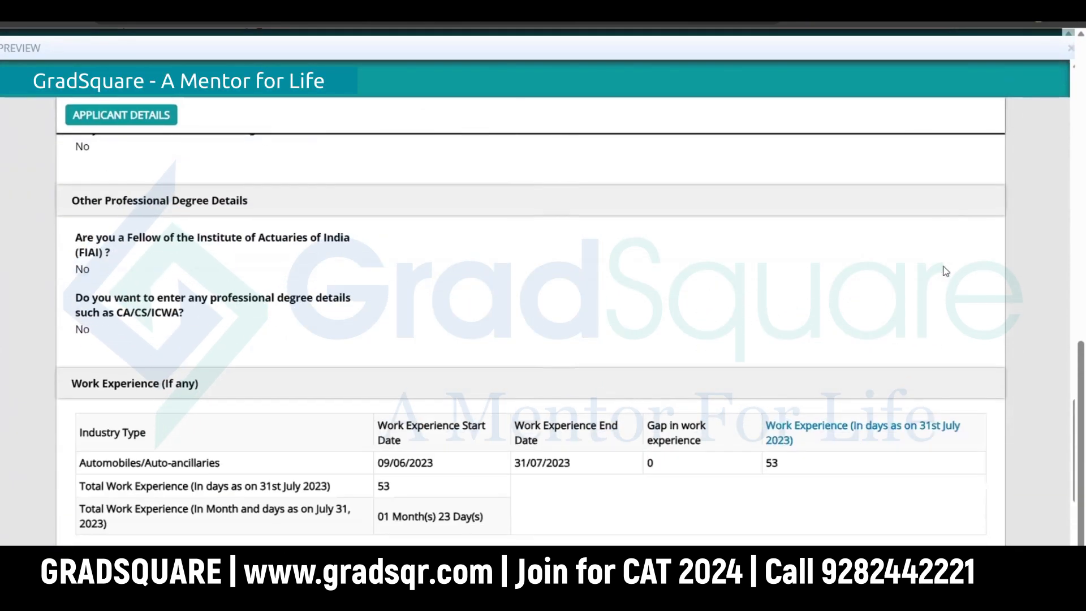
scroll(946, 271, down, 10)
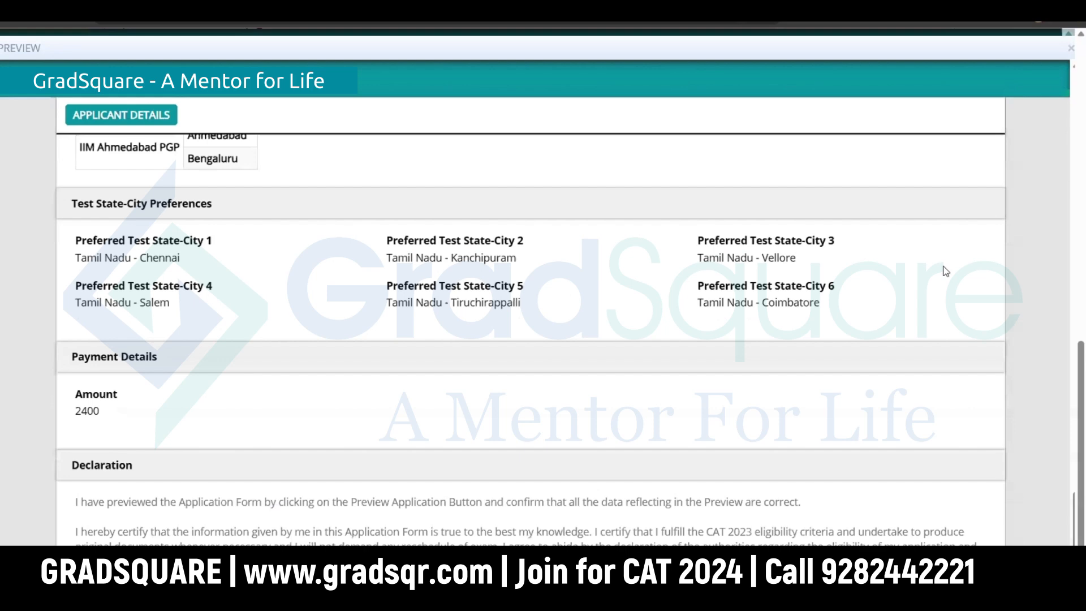
scroll(946, 272, down, 1)
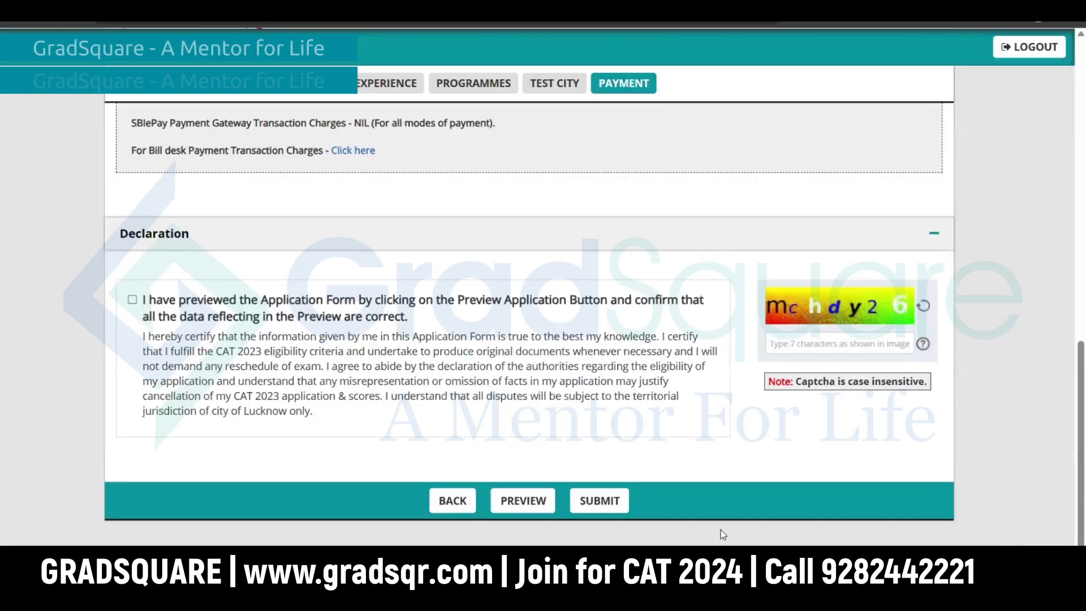
click(132, 299)
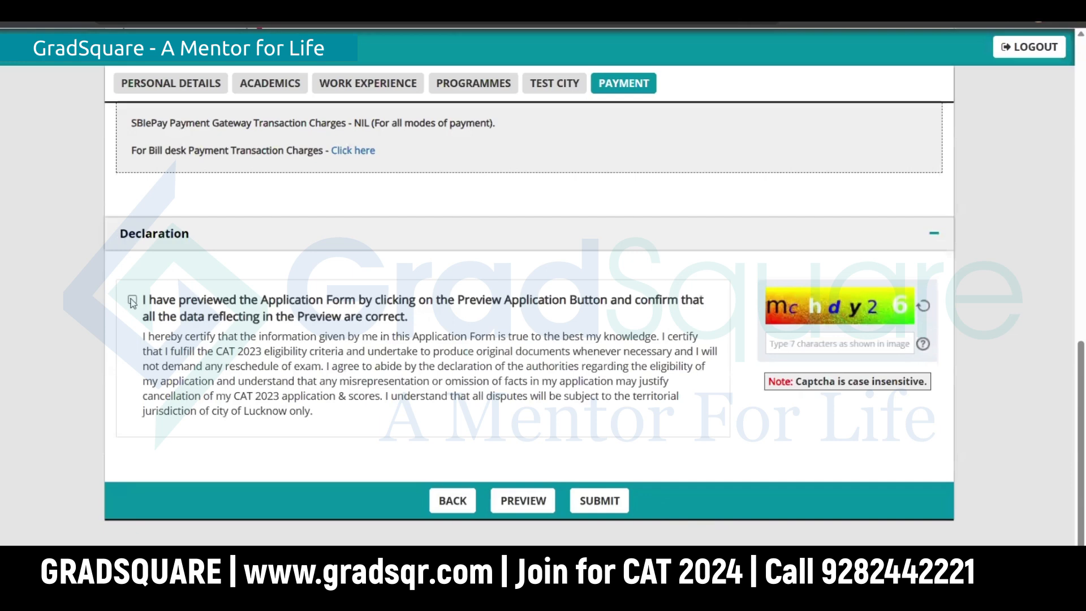
Step: Select BillDesk as the payment mode and scroll down the payment page
scroll(411, 373, up, 5)
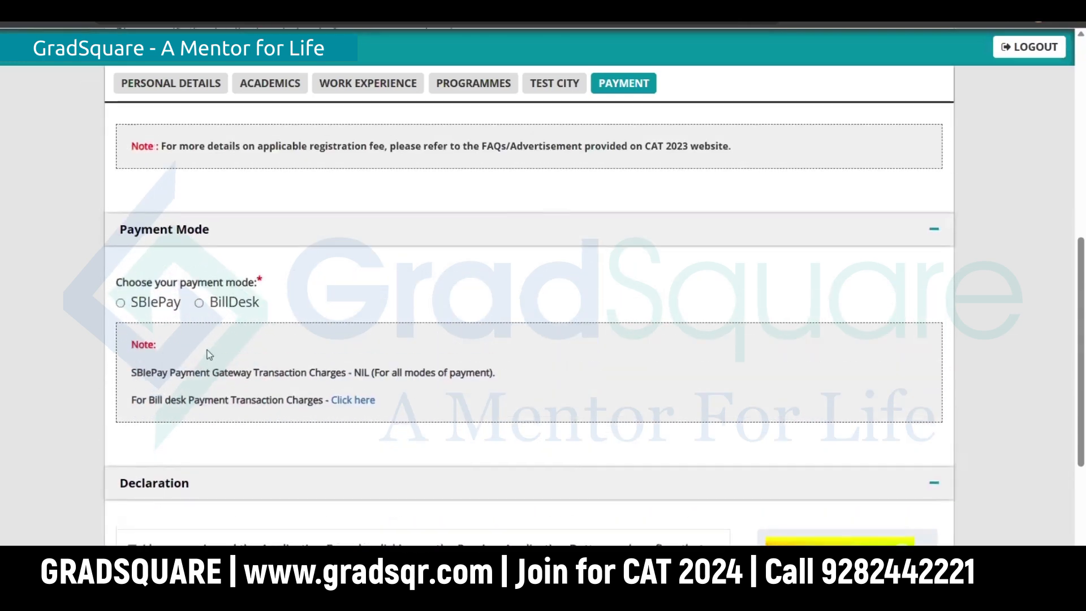
click(201, 304)
scroll(461, 392, down, 5)
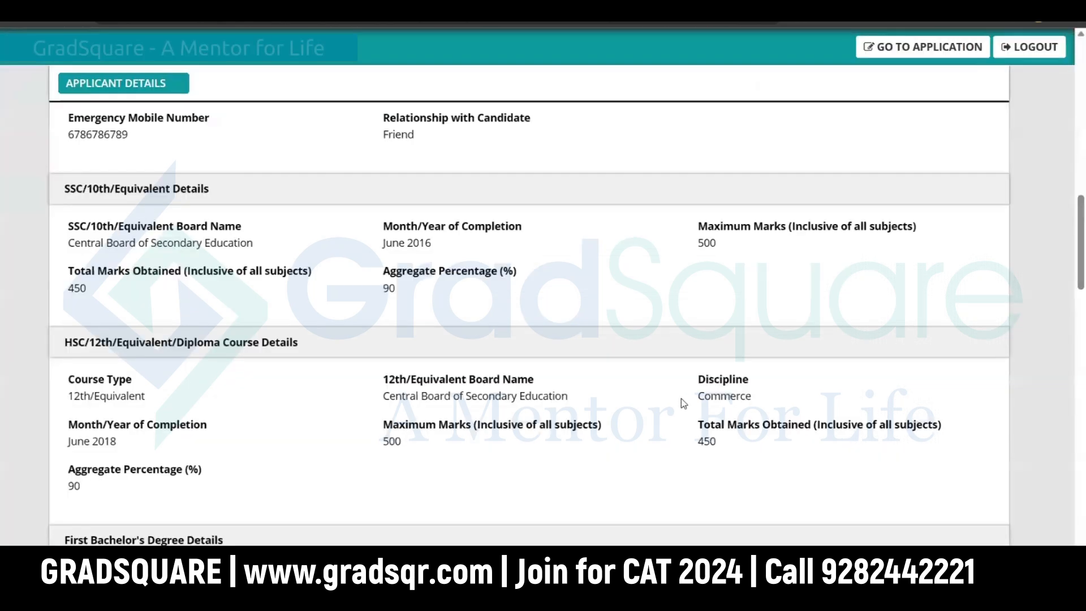
scroll(681, 401, down, 15)
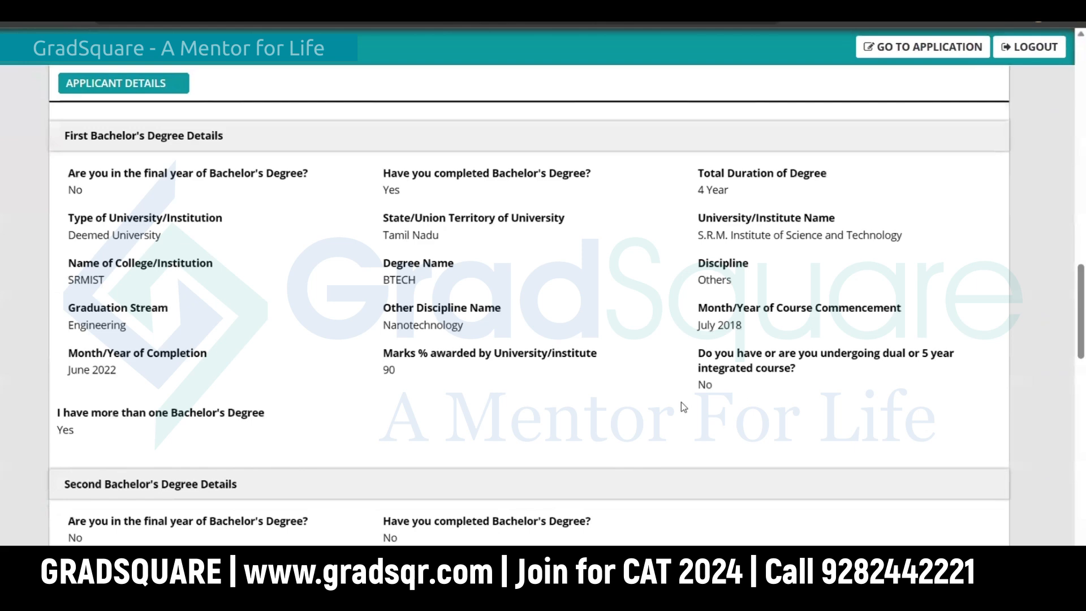
scroll(681, 403, down, 2)
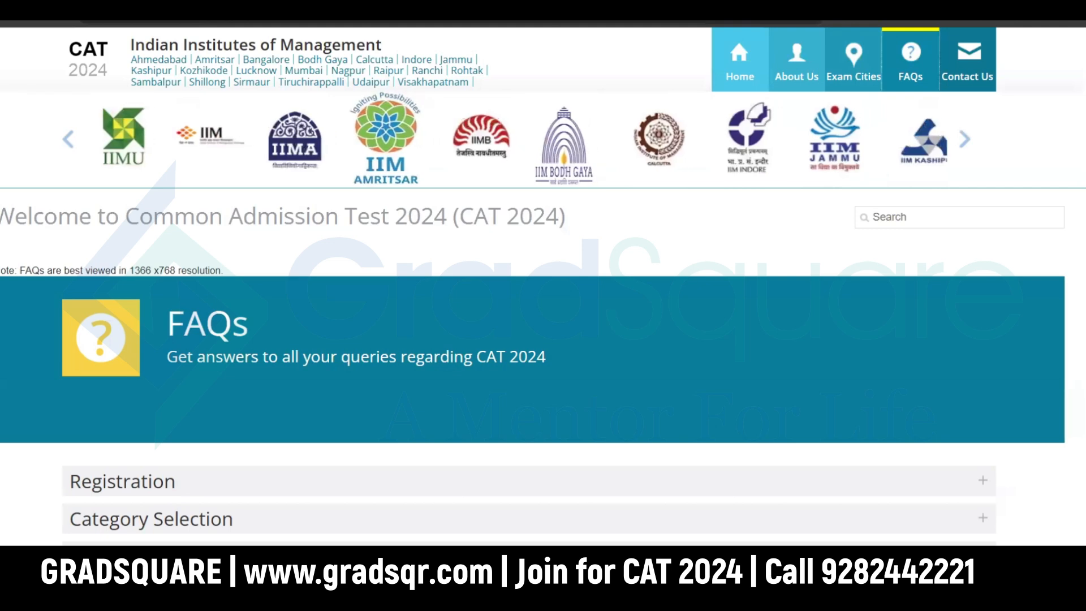
Step: Scroll down to the toll-free helpdesk numbers and CAT 2024 Centre address
scroll(543, 283, down, 1)
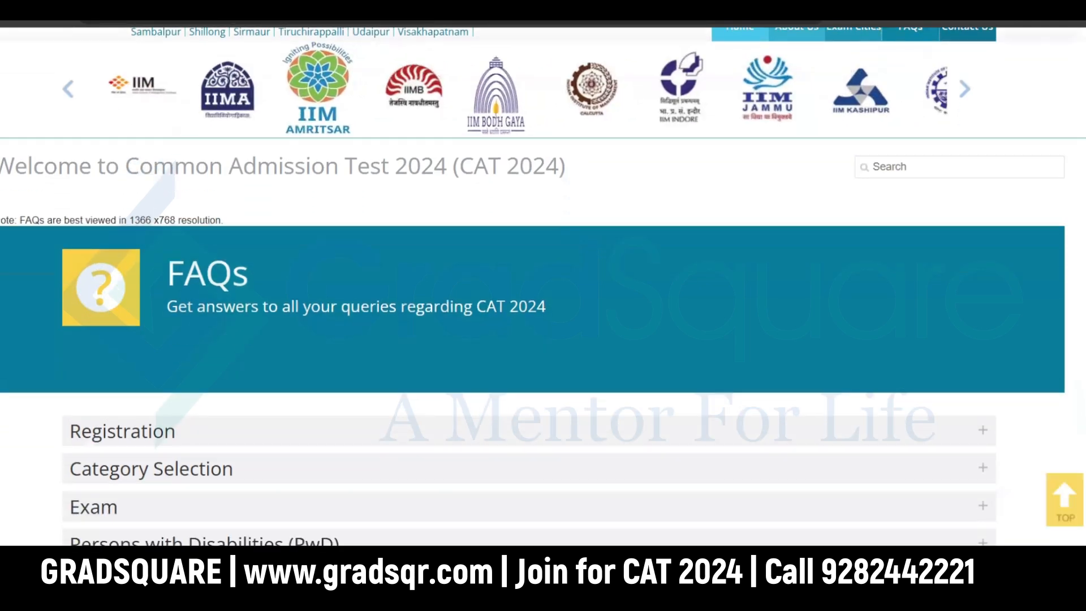
scroll(543, 339, down, 1)
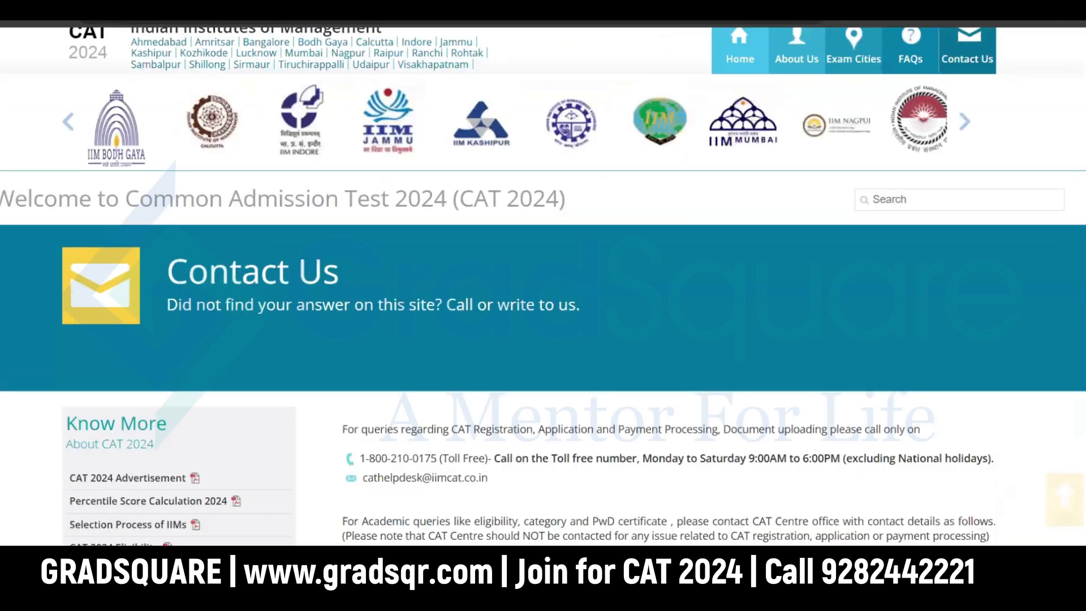
scroll(543, 283, down, 2)
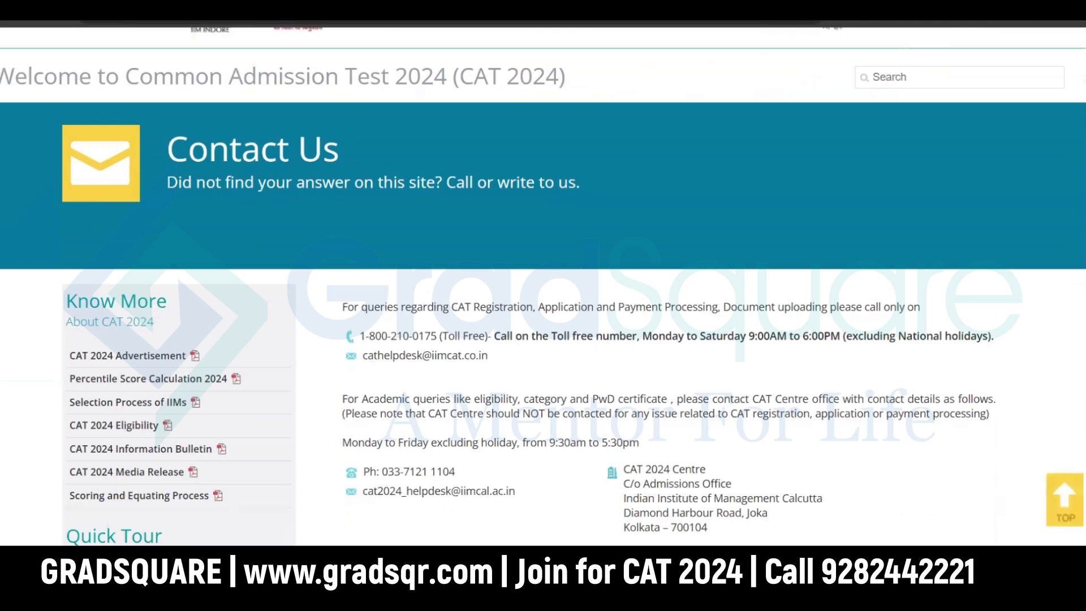
scroll(544, 309, down, 1)
scroll(543, 283, down, 1)
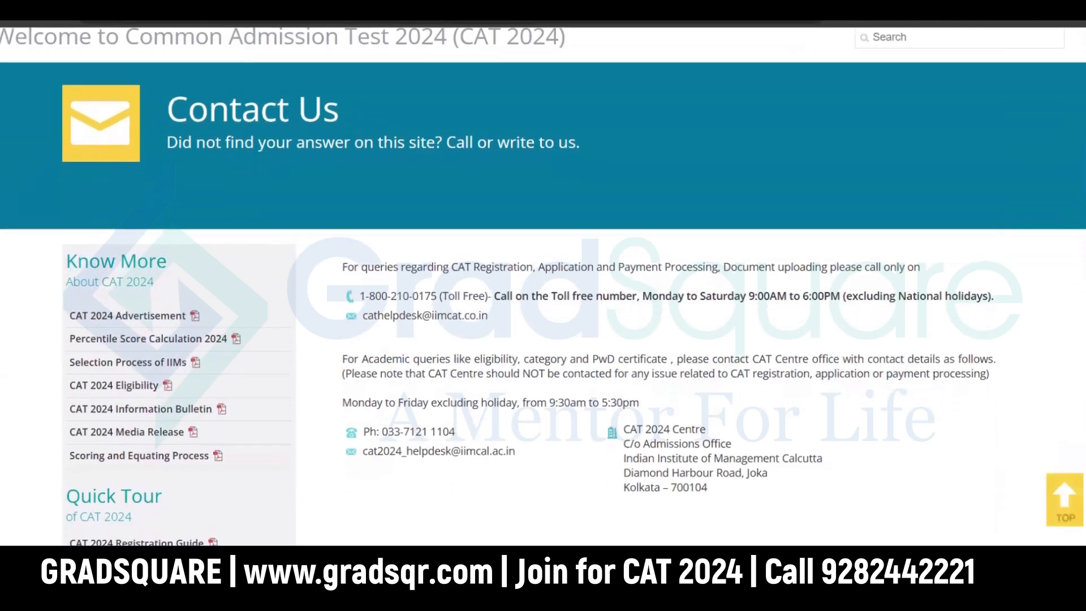